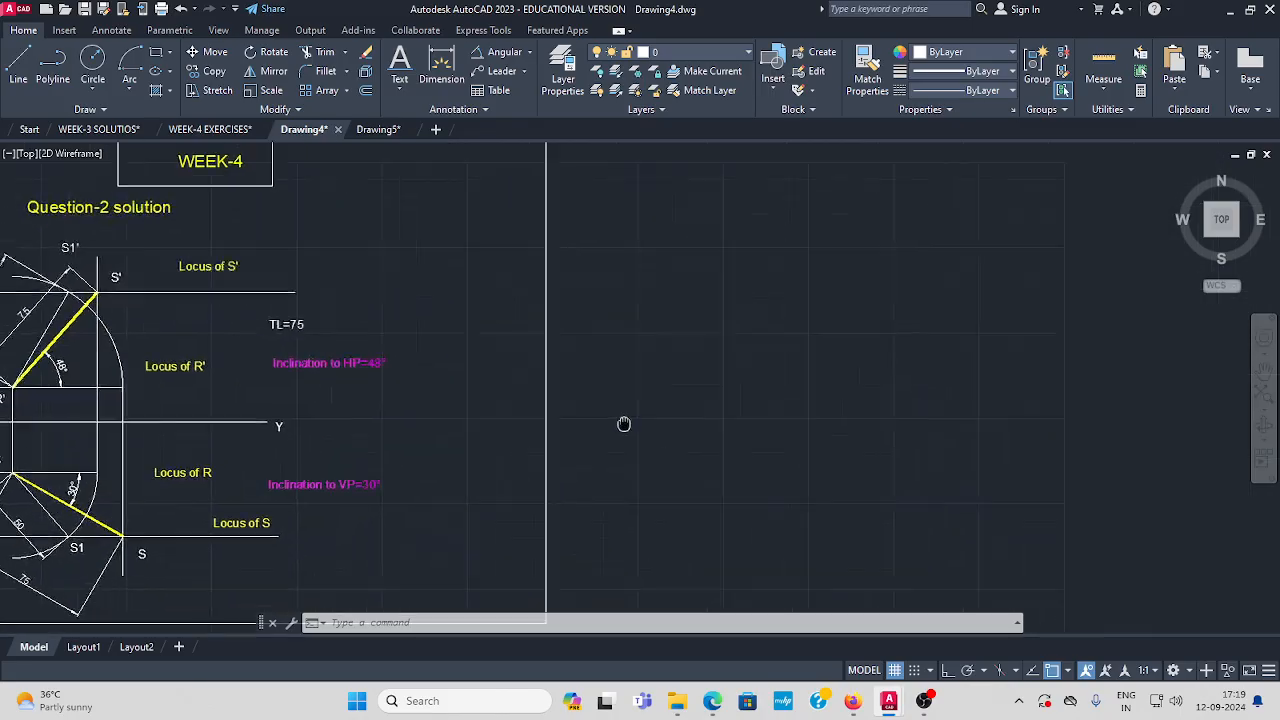
Draw a horizontal reference line about 540 units long in empty space beside the existing solution, with Ortho mode on.
scroll(603, 423, "down", 3)
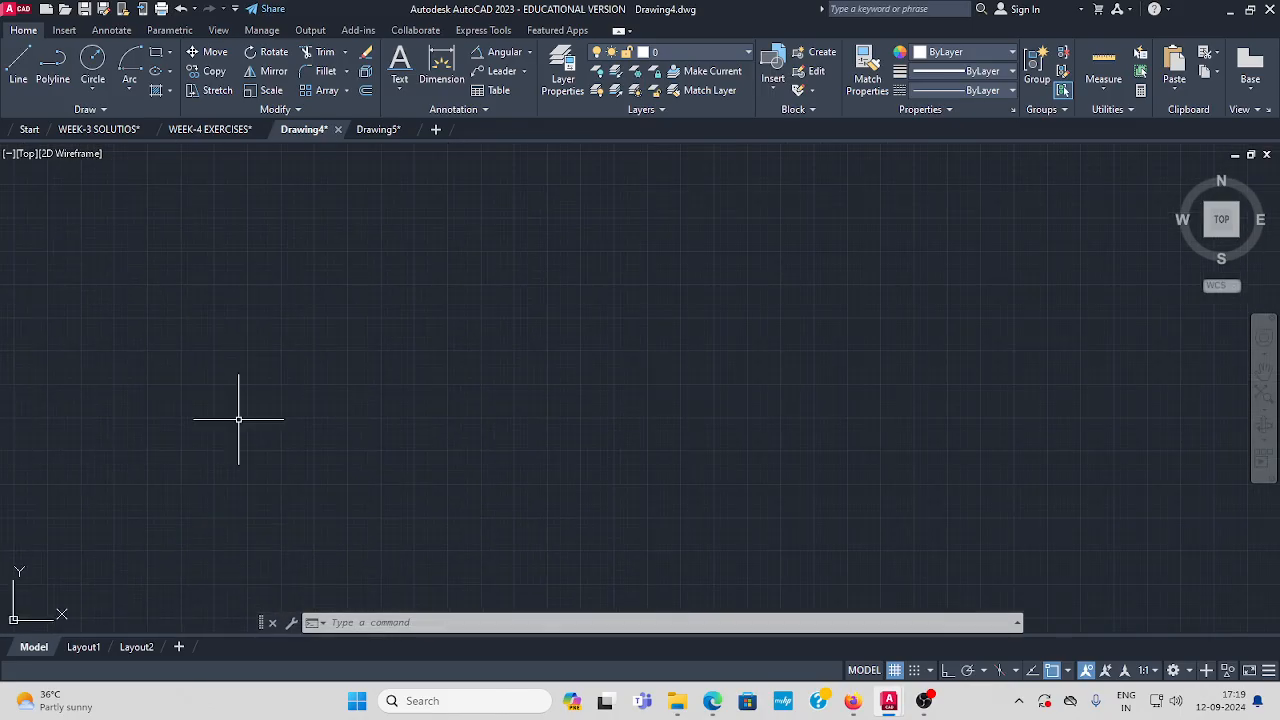
left_click(18, 62)
left_click(212, 378)
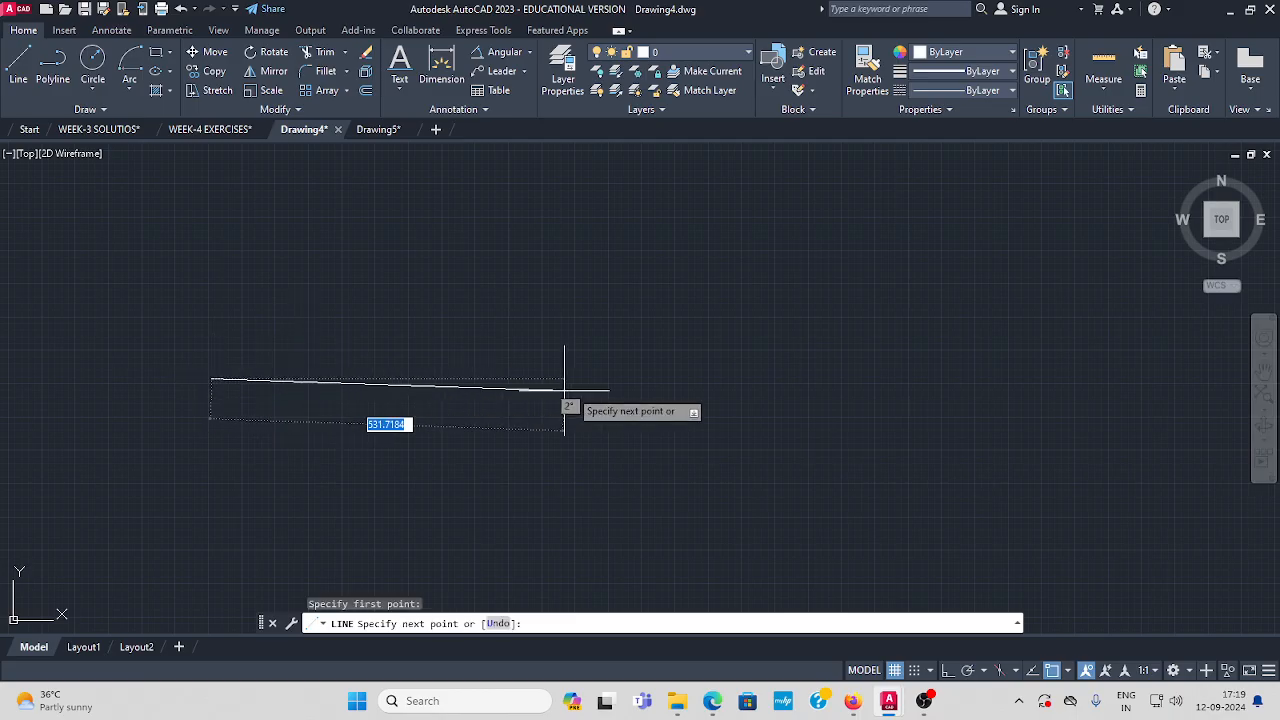
mouse_move(929, 702)
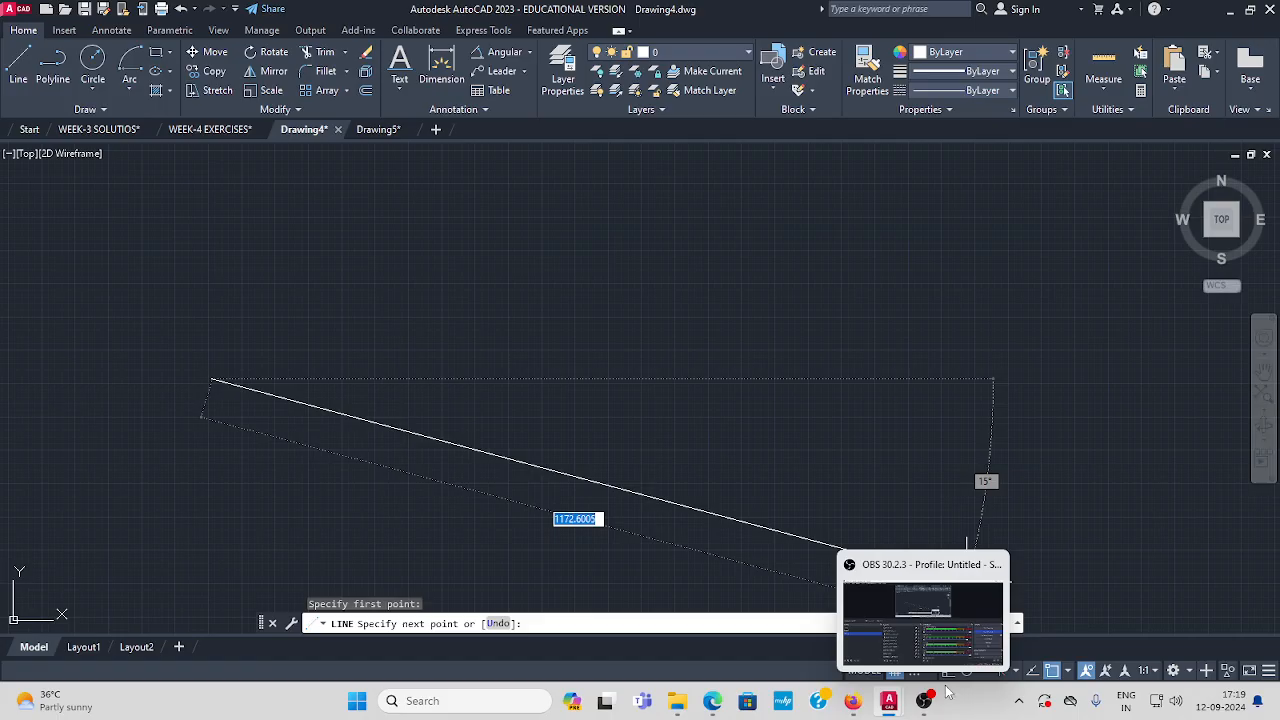
key("F8")
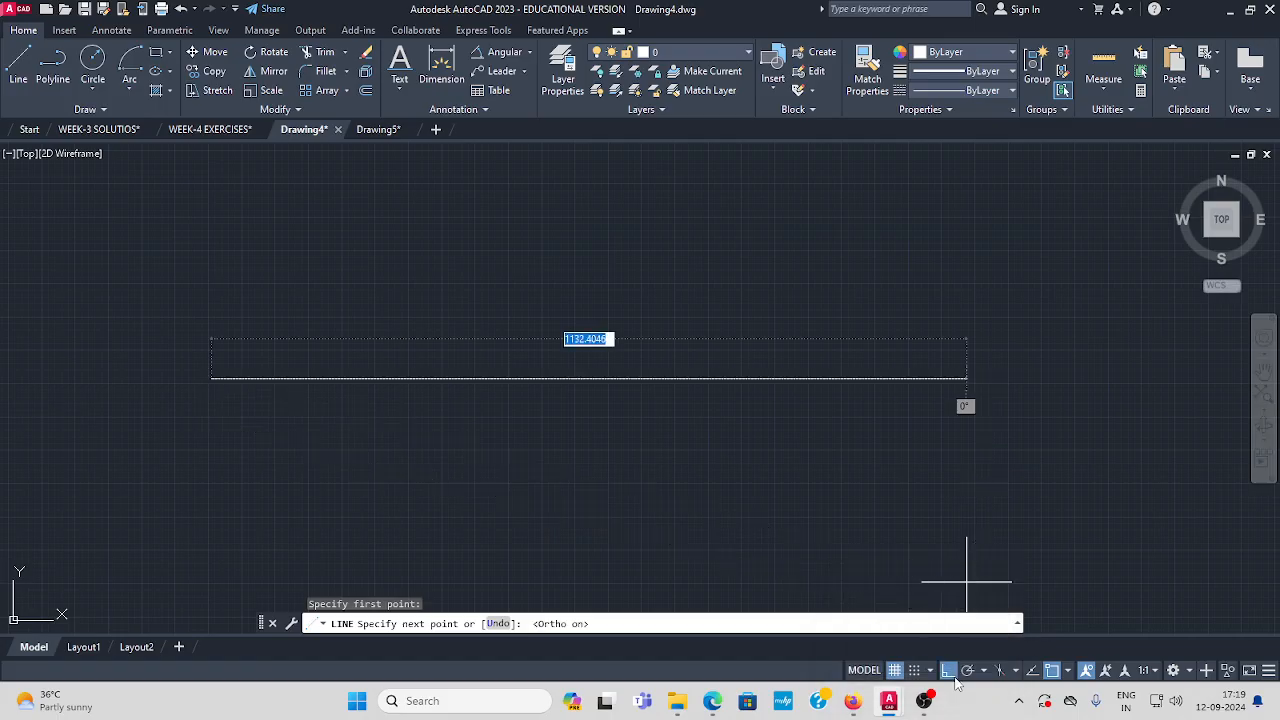
left_click(571, 400)
key("Escape")
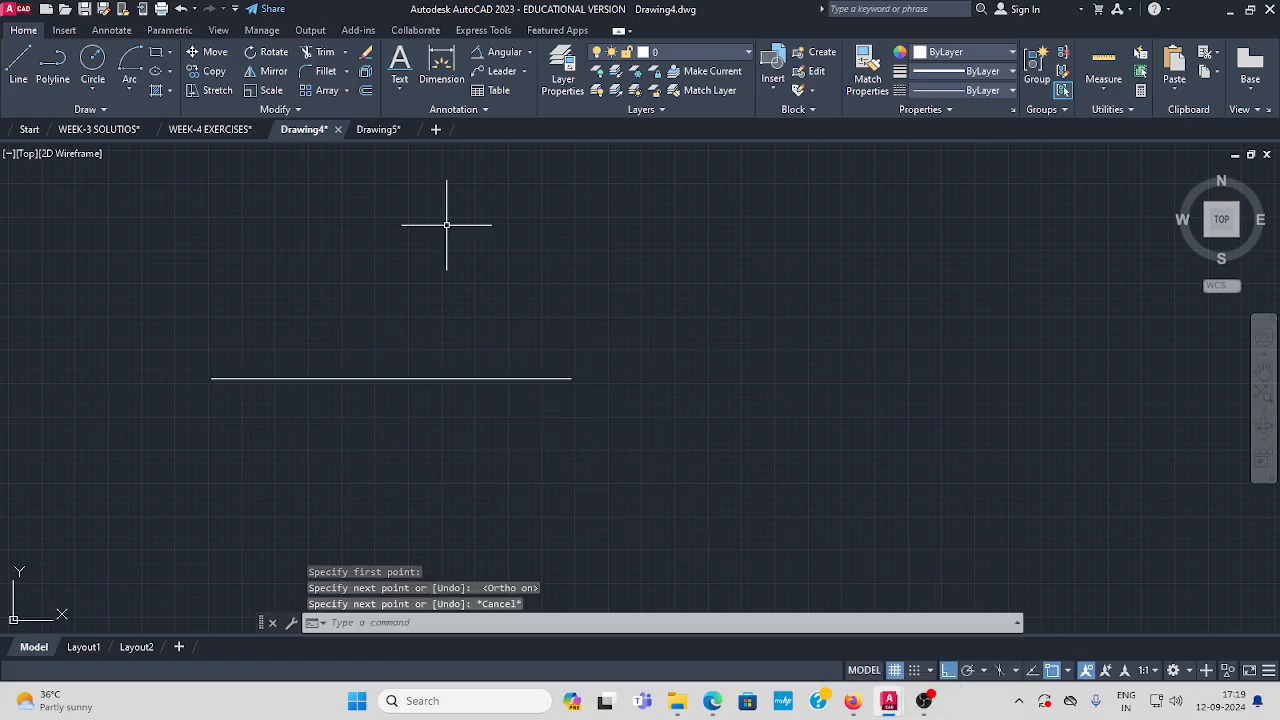
Draw a 20-unit vertical line upward from the reference line, near its left end.
left_click(18, 60)
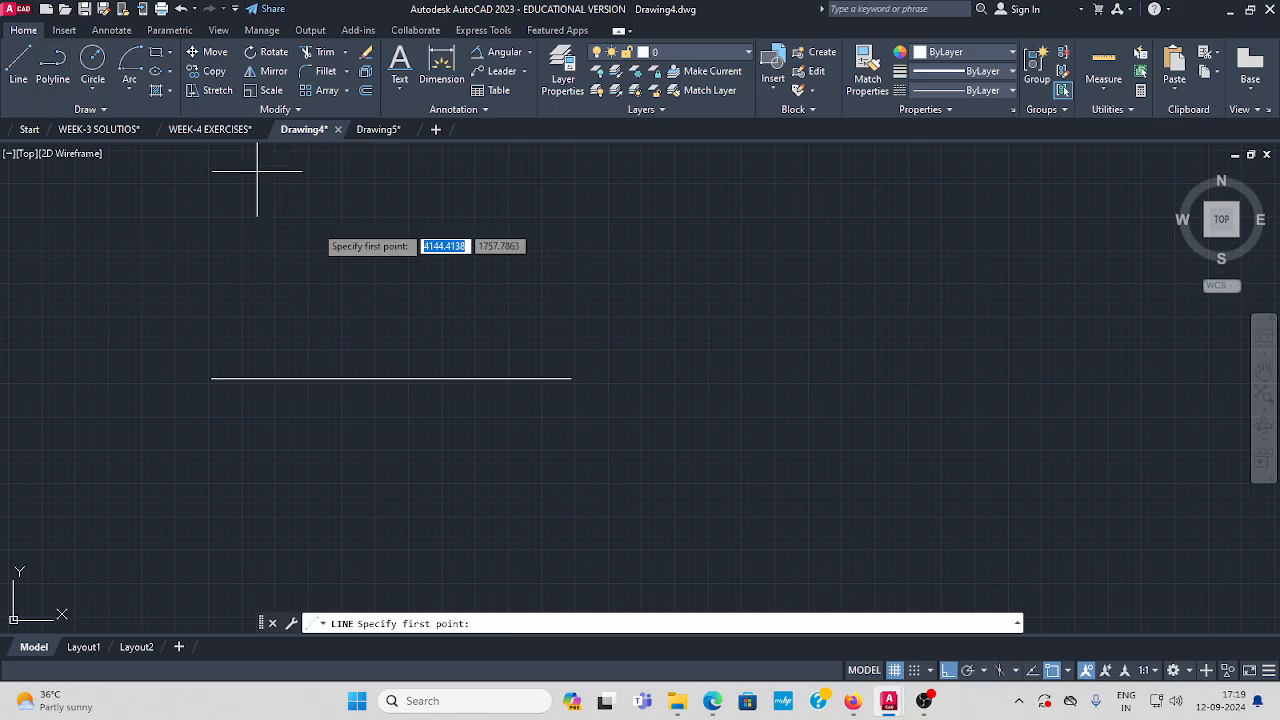
left_click(262, 378)
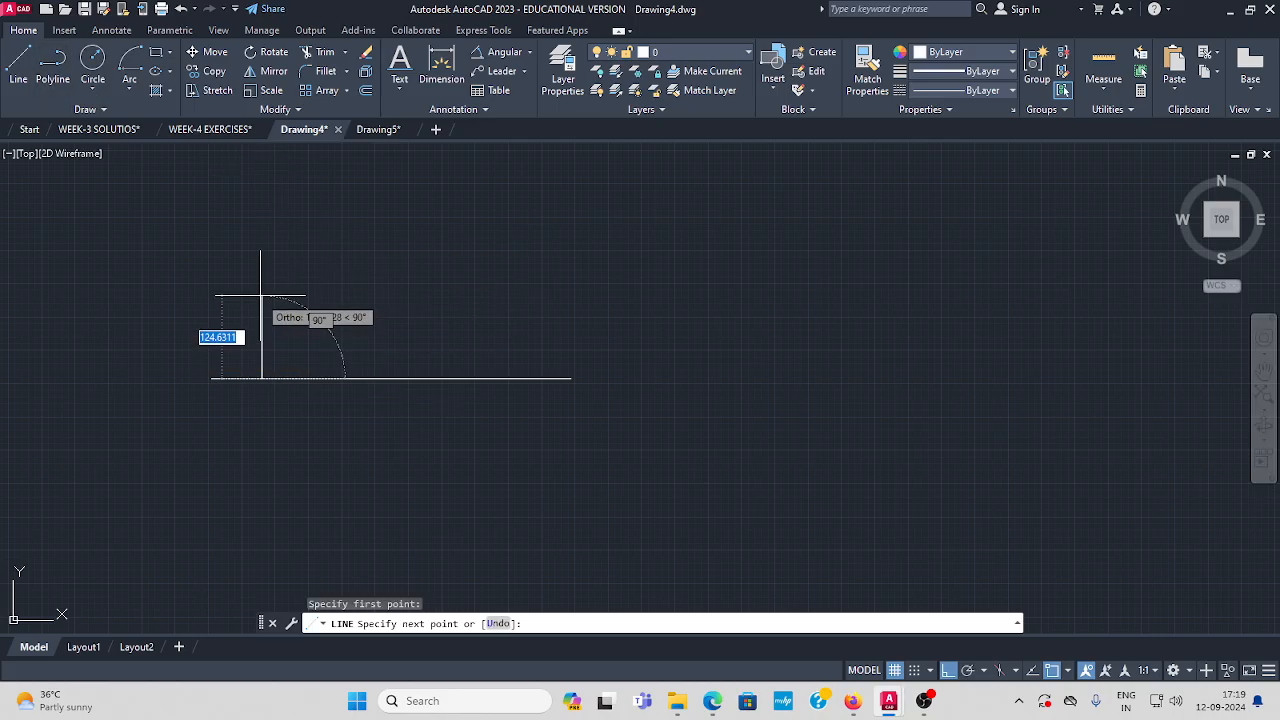
type("20")
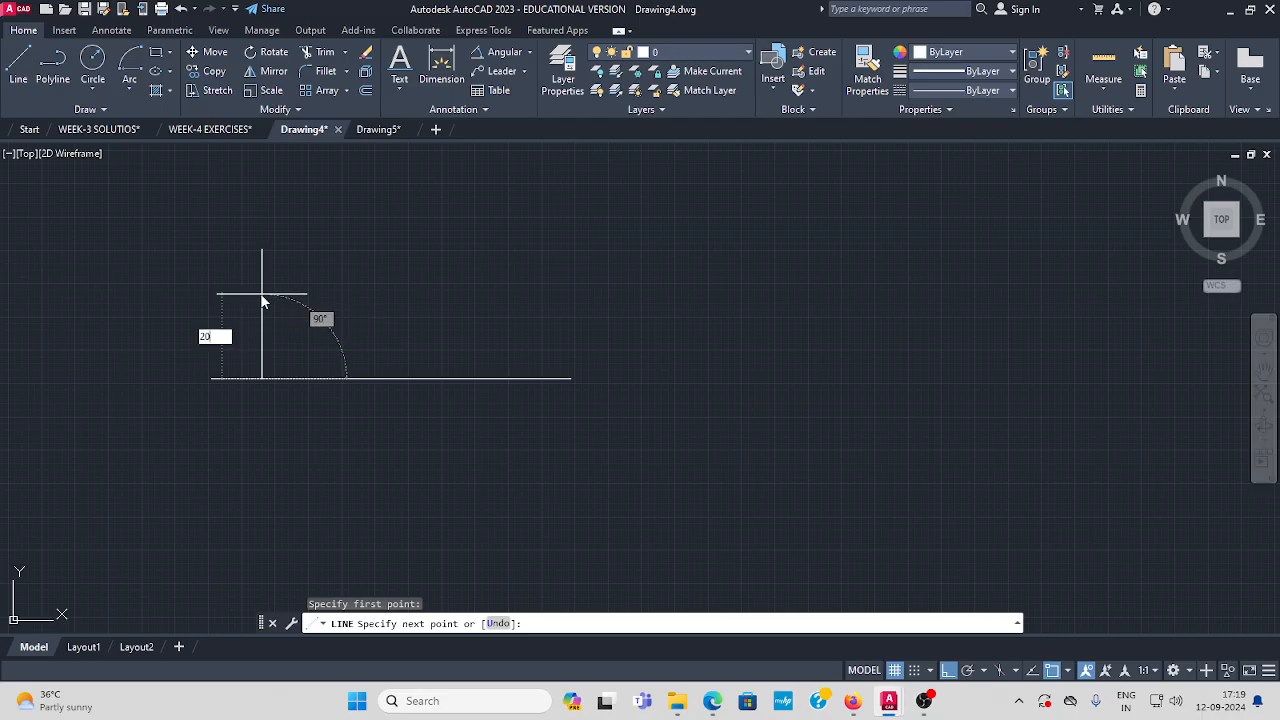
key("Return")
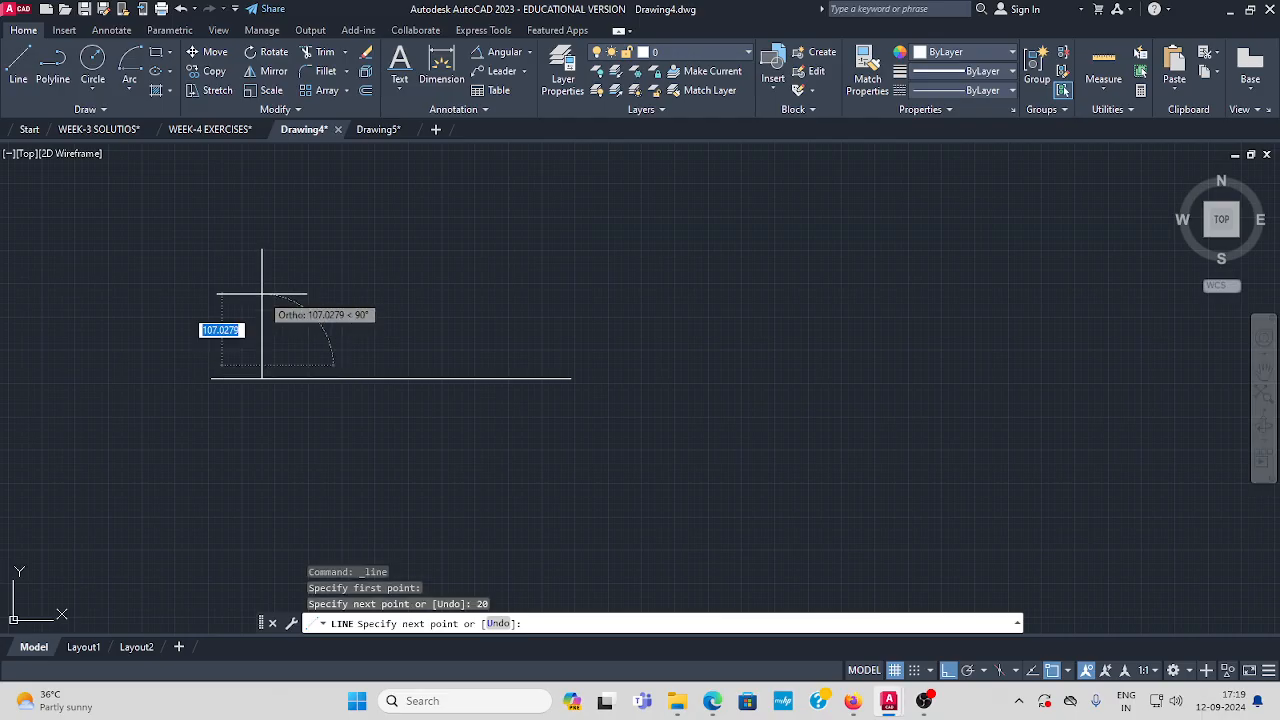
key("Escape")
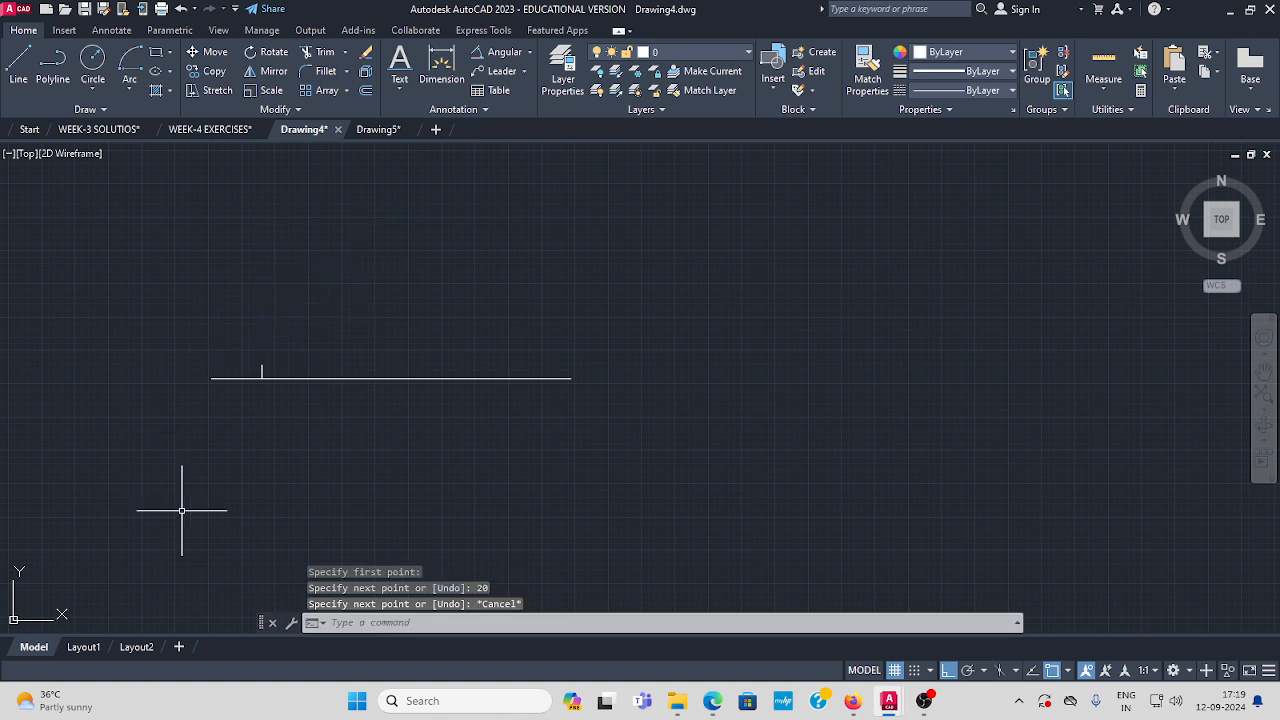
Draw a 30-unit vertical line downward from the point where the upper vertical line meets the reference line.
scroll(255, 382, "up", 4)
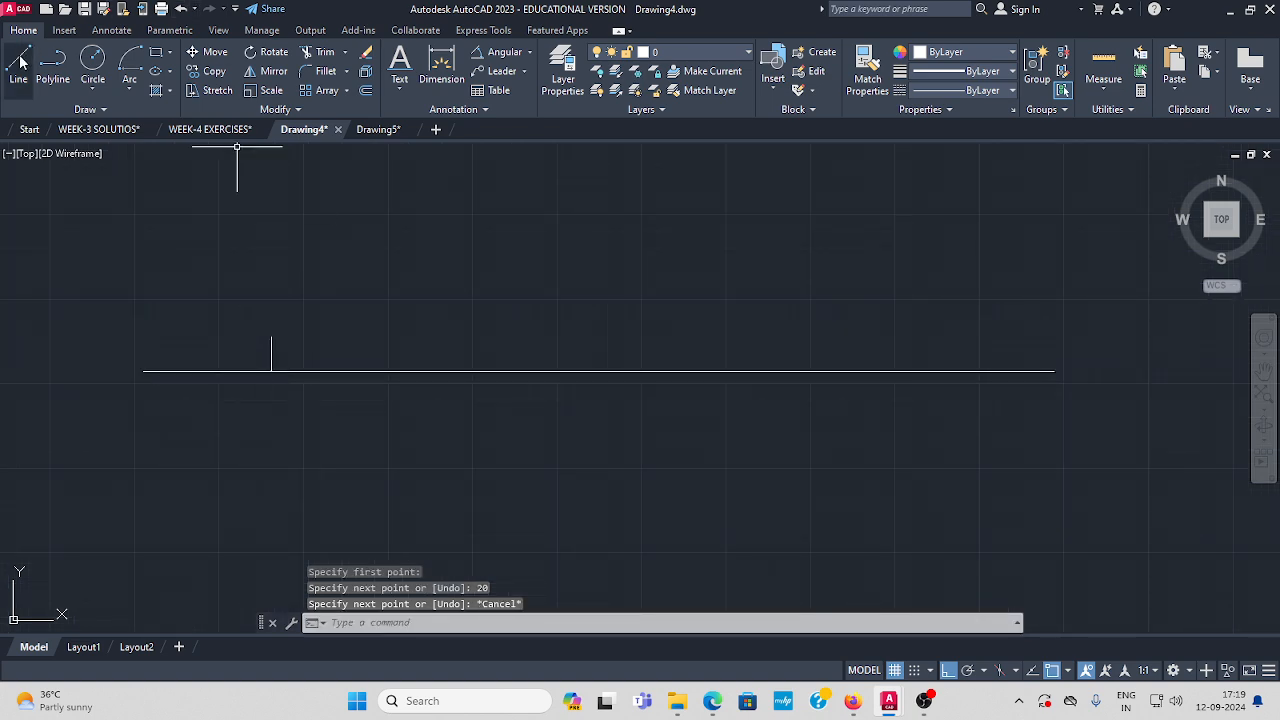
key("space")
left_click(271, 371)
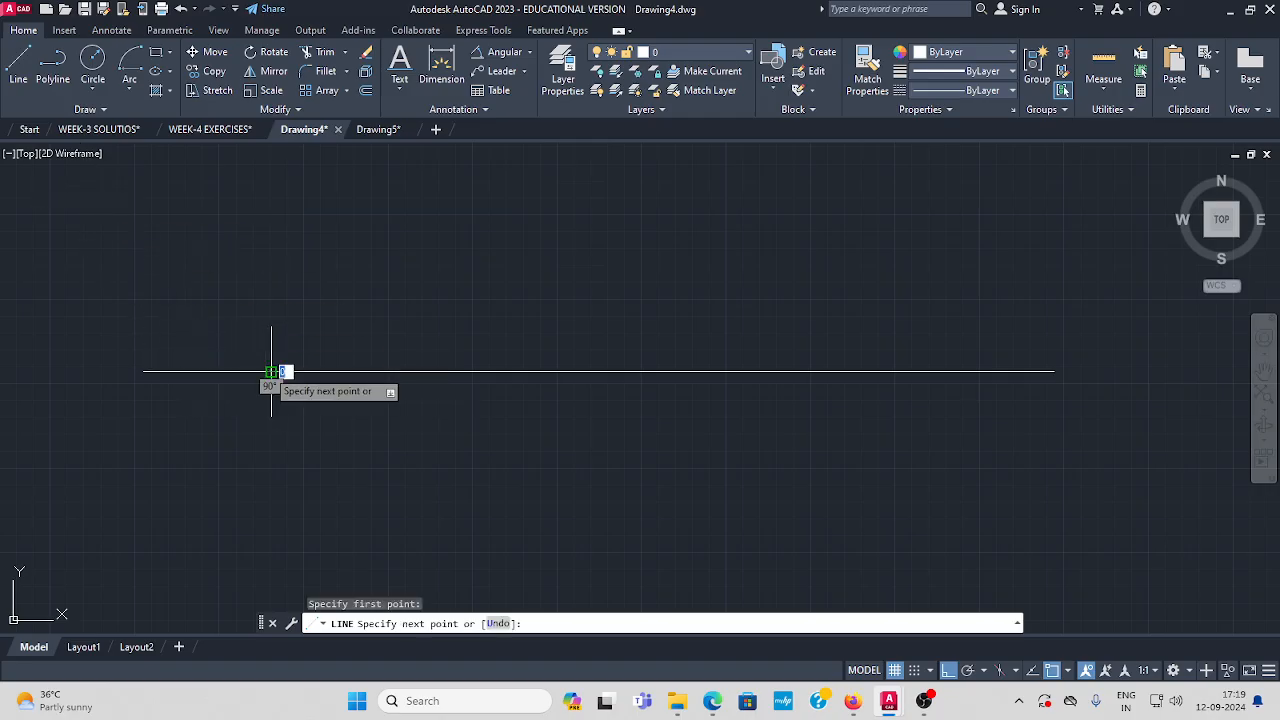
type("30")
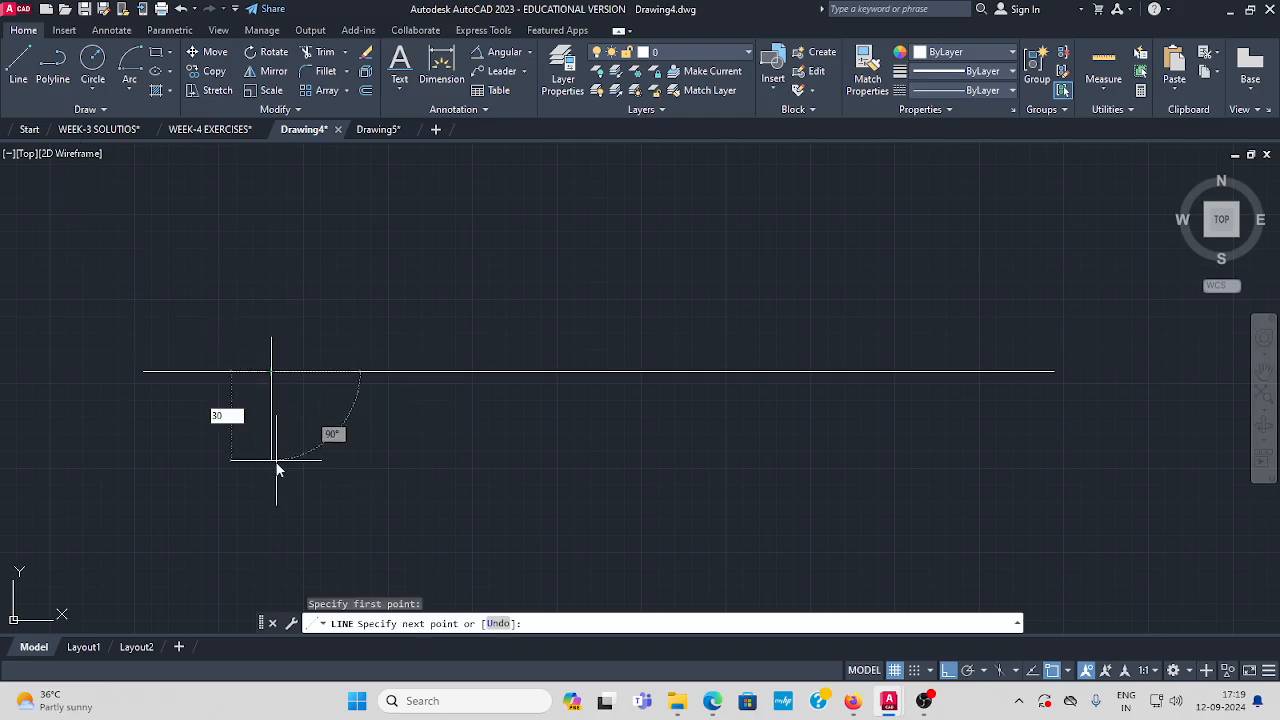
key("Return")
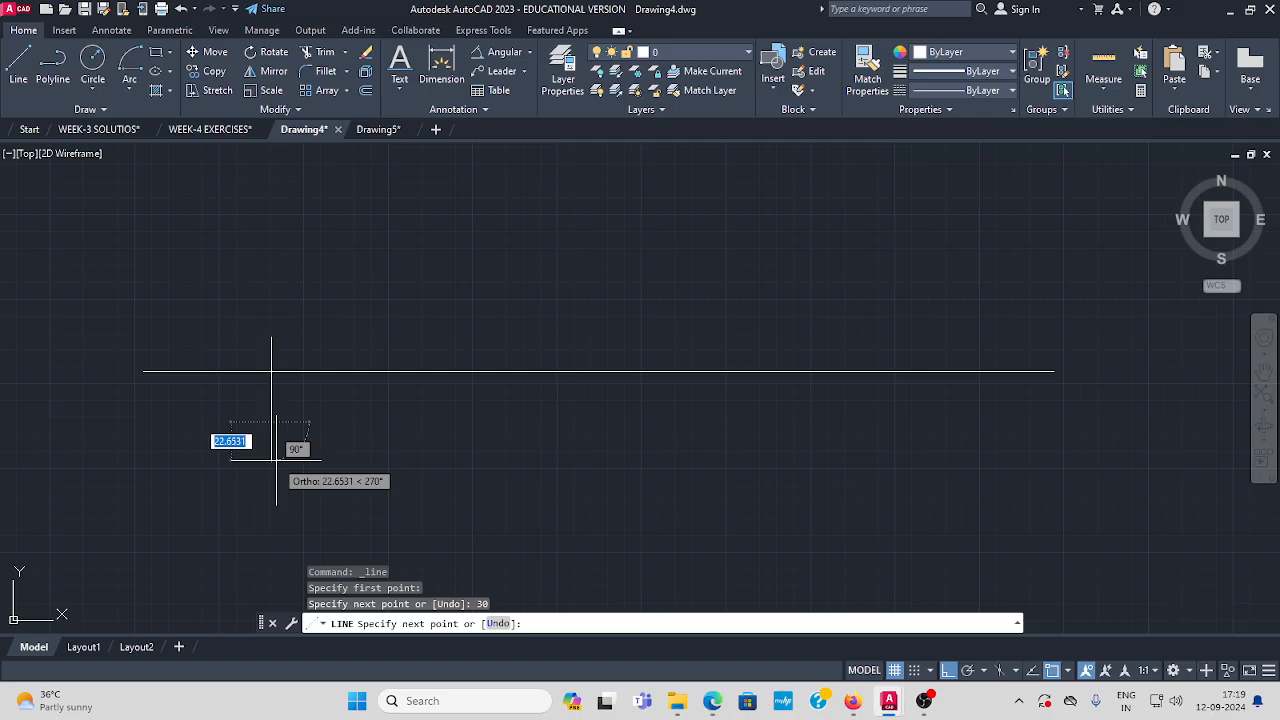
key("Escape")
Shorten the horizontal reference line by stretching its right endpoint inward to less than half the length.
scroll(305, 383, "up", 2)
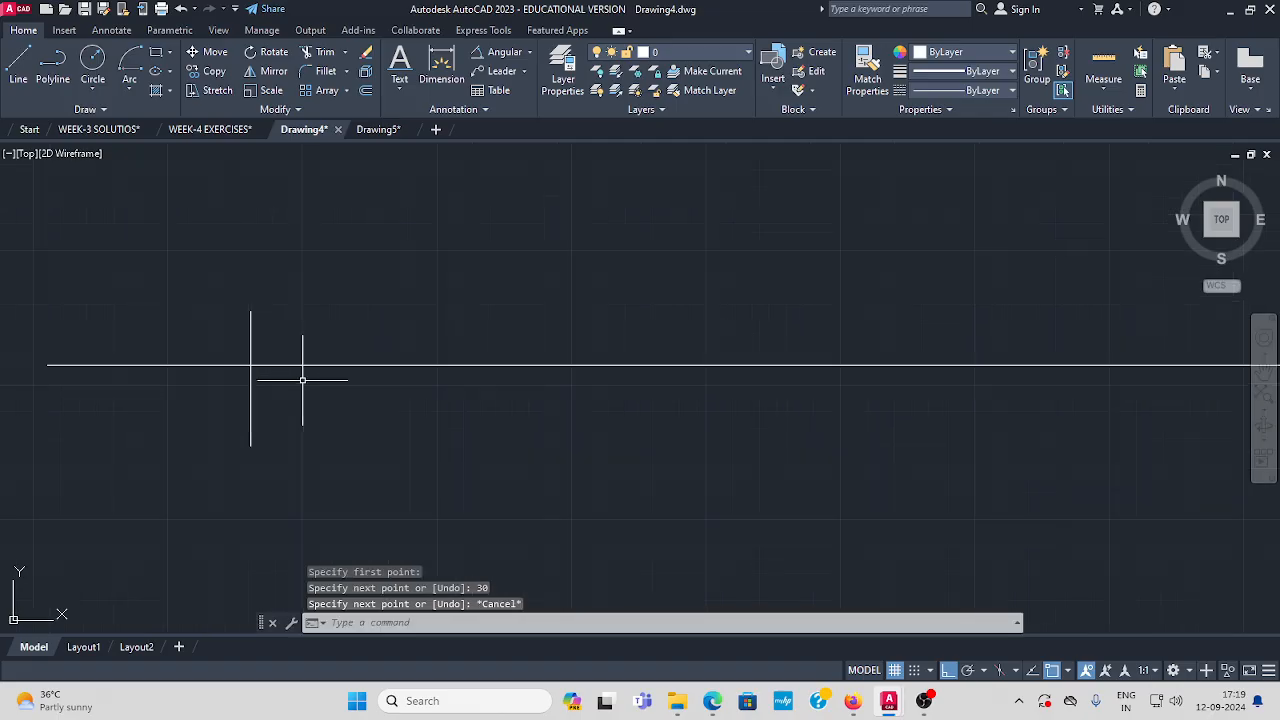
left_click(443, 374)
scroll(652, 343, "down", 2)
middle_click_drag(980, 355, 877, 357)
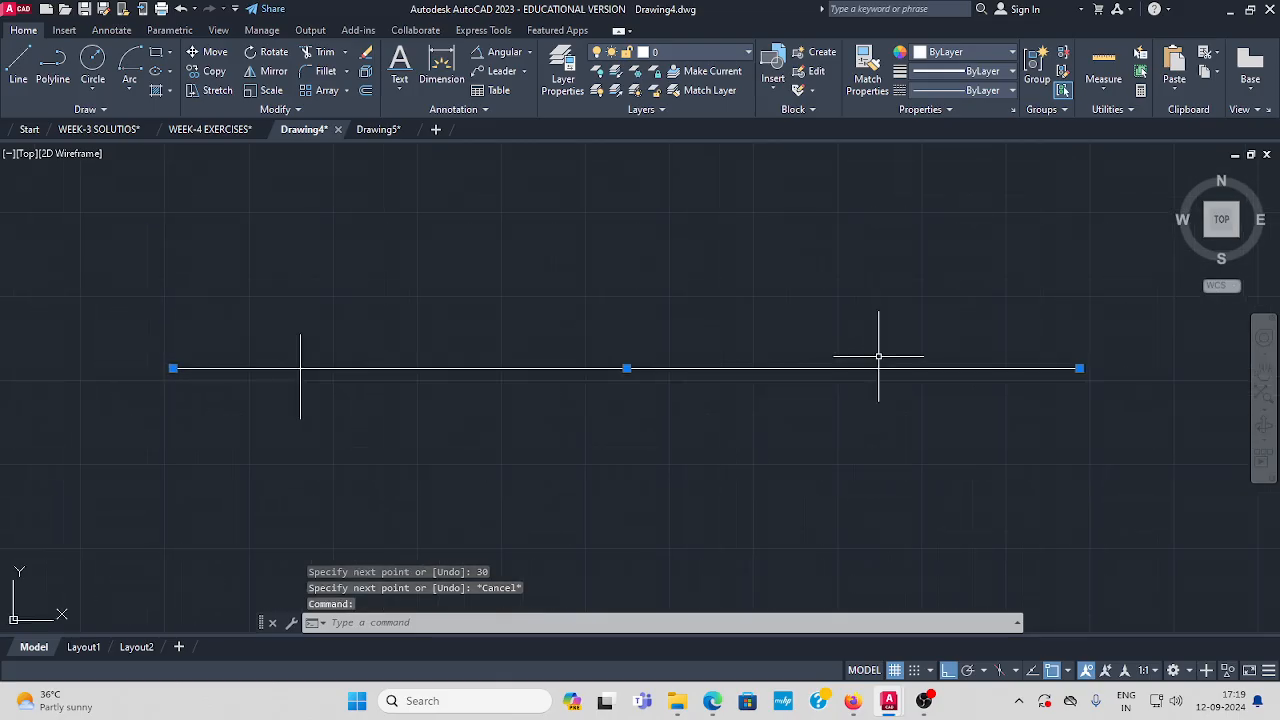
left_click(1079, 368)
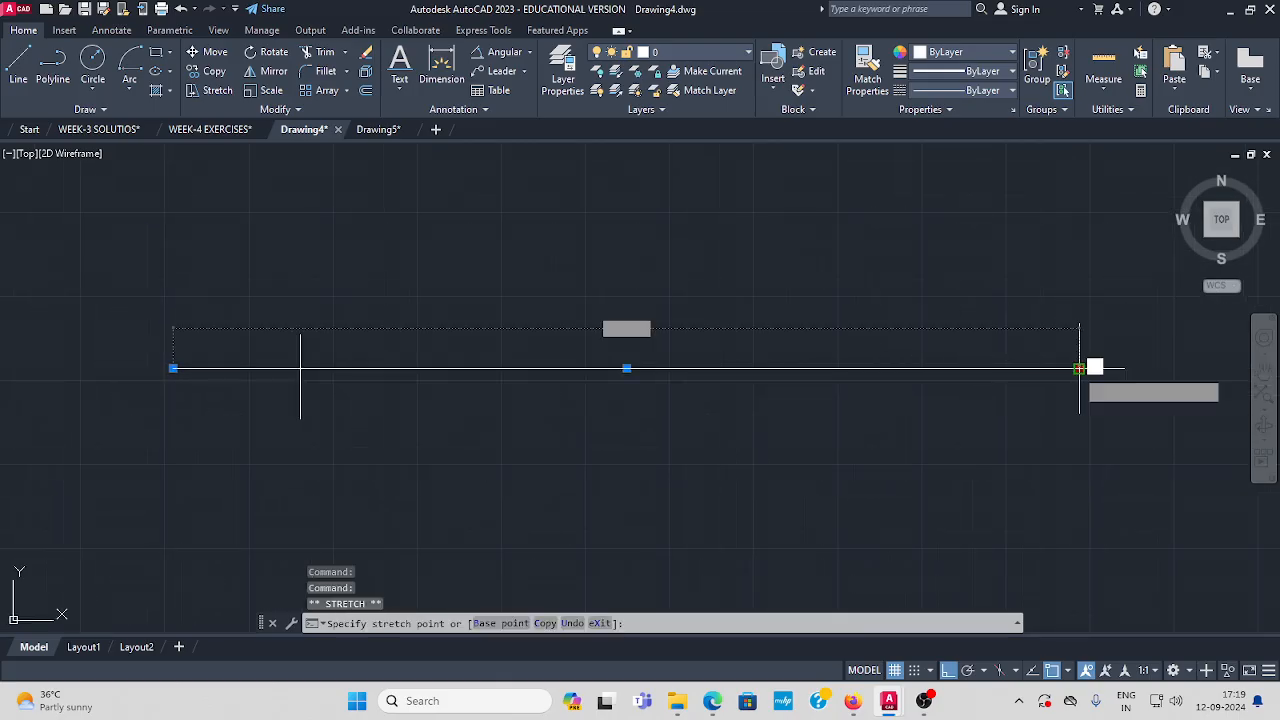
left_click(536, 368)
key("Escape")
middle_click_drag(333, 334, 371, 320)
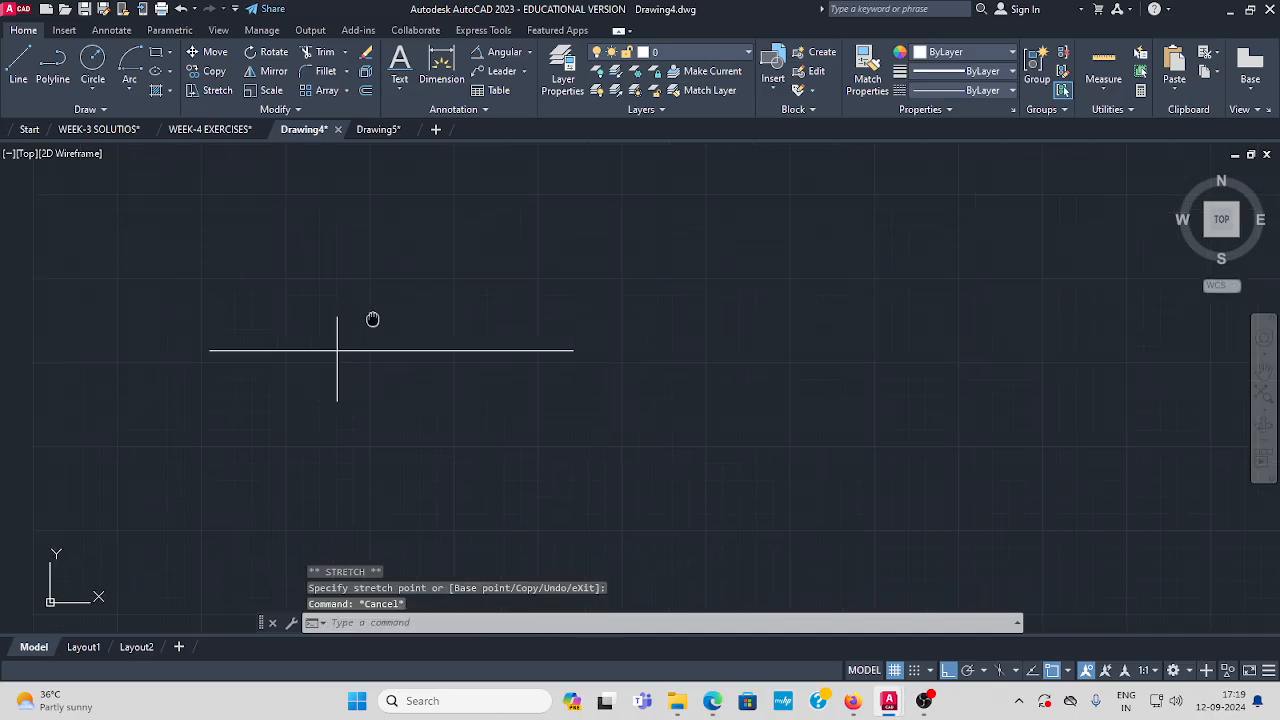
scroll(343, 329, "up", 2)
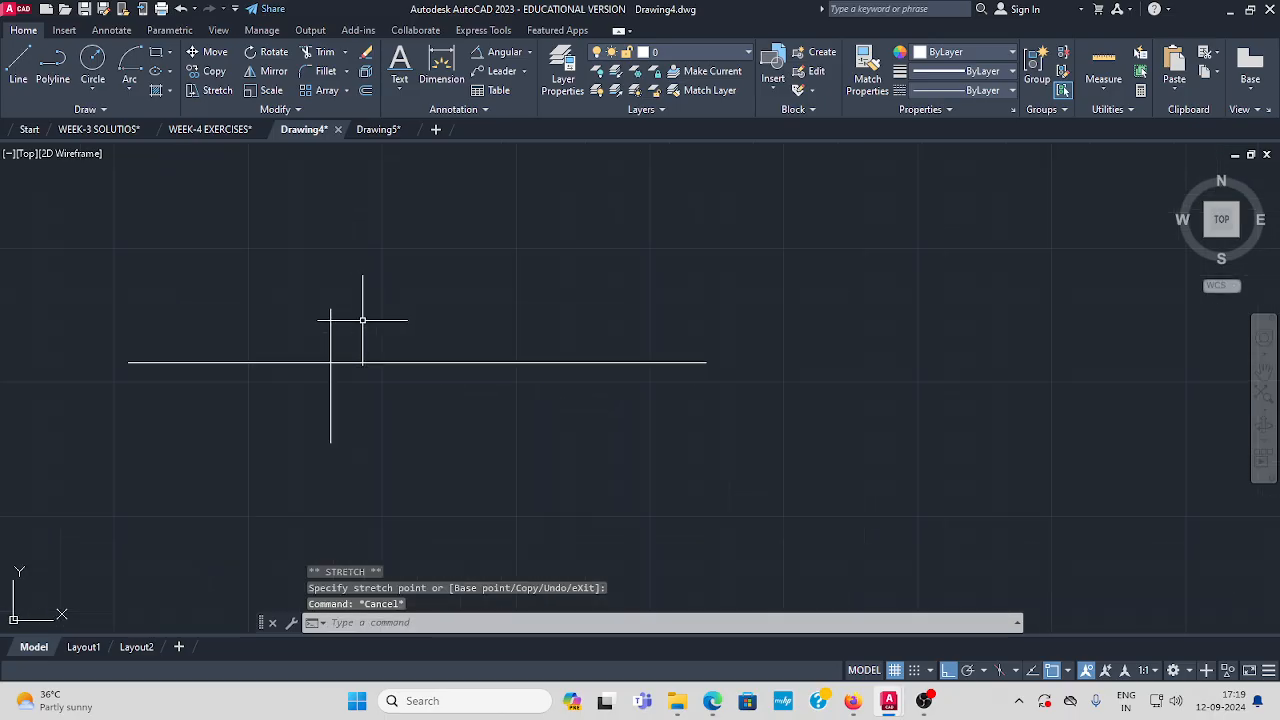
Add a linear dimension to the vertical line above the reference line, placed on its left side.
left_click(528, 52)
left_click(510, 77)
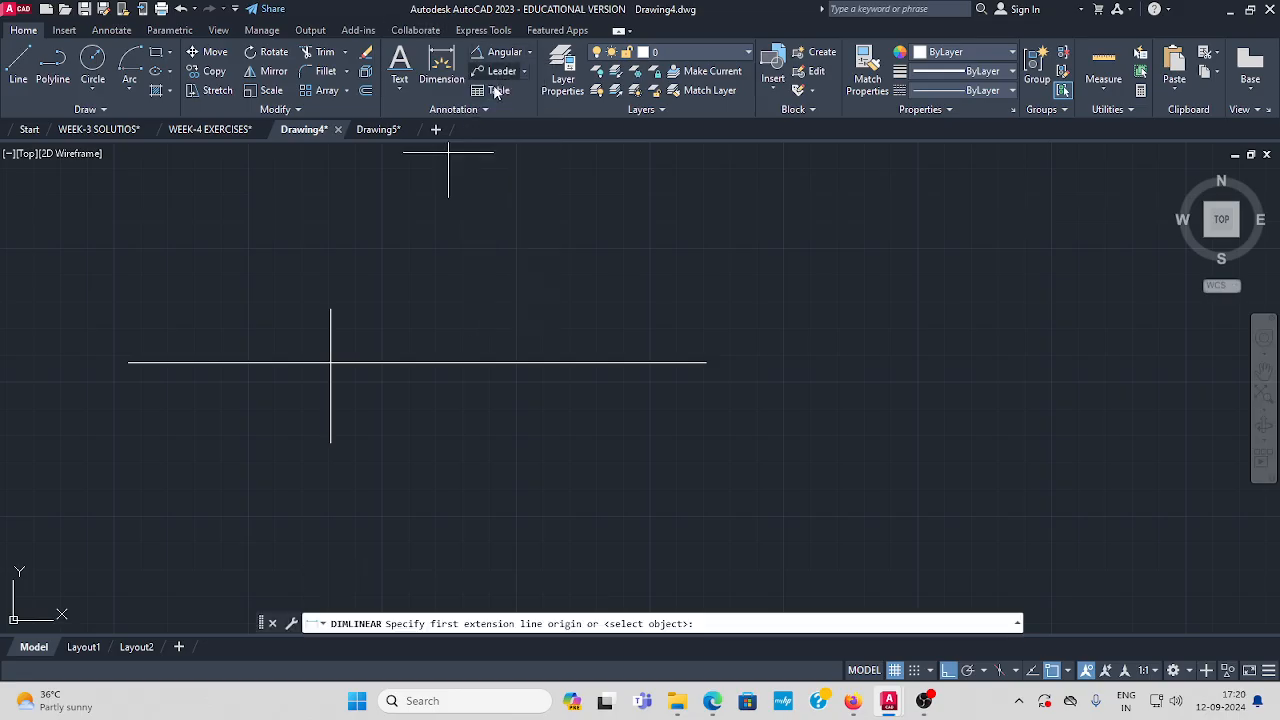
scroll(335, 366, "up", 2)
left_click(350, 353)
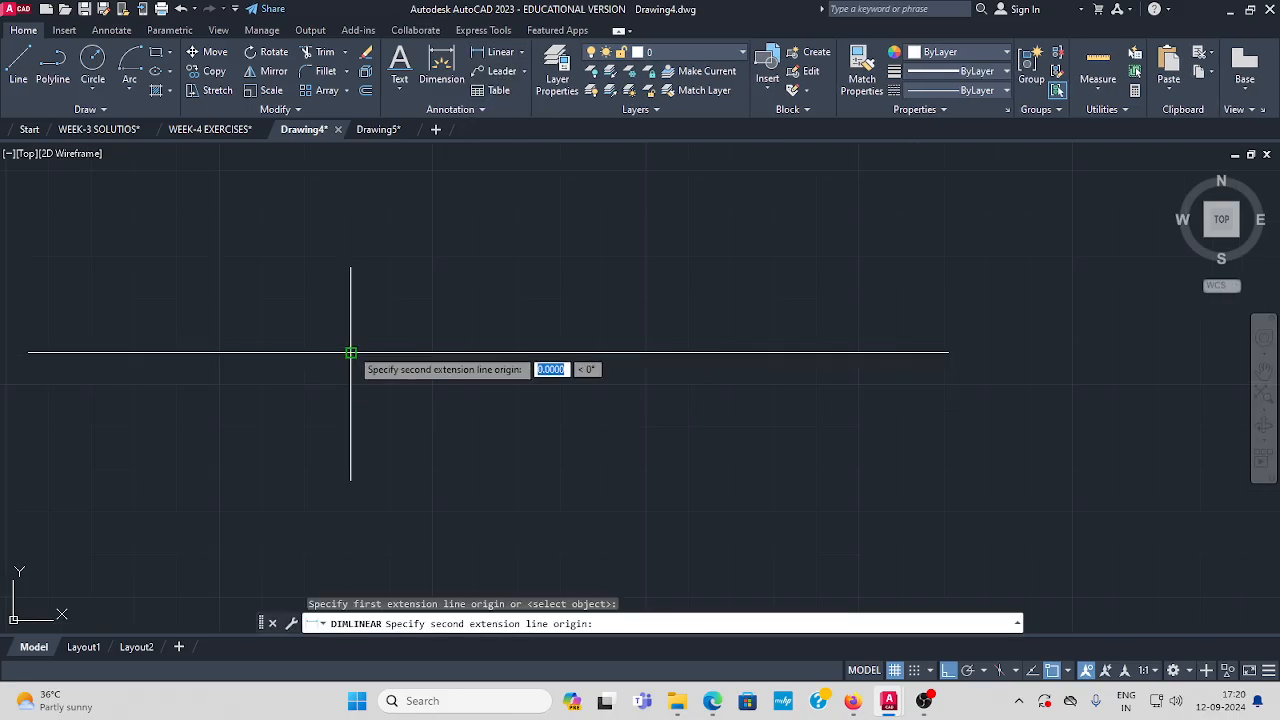
left_click(350, 268)
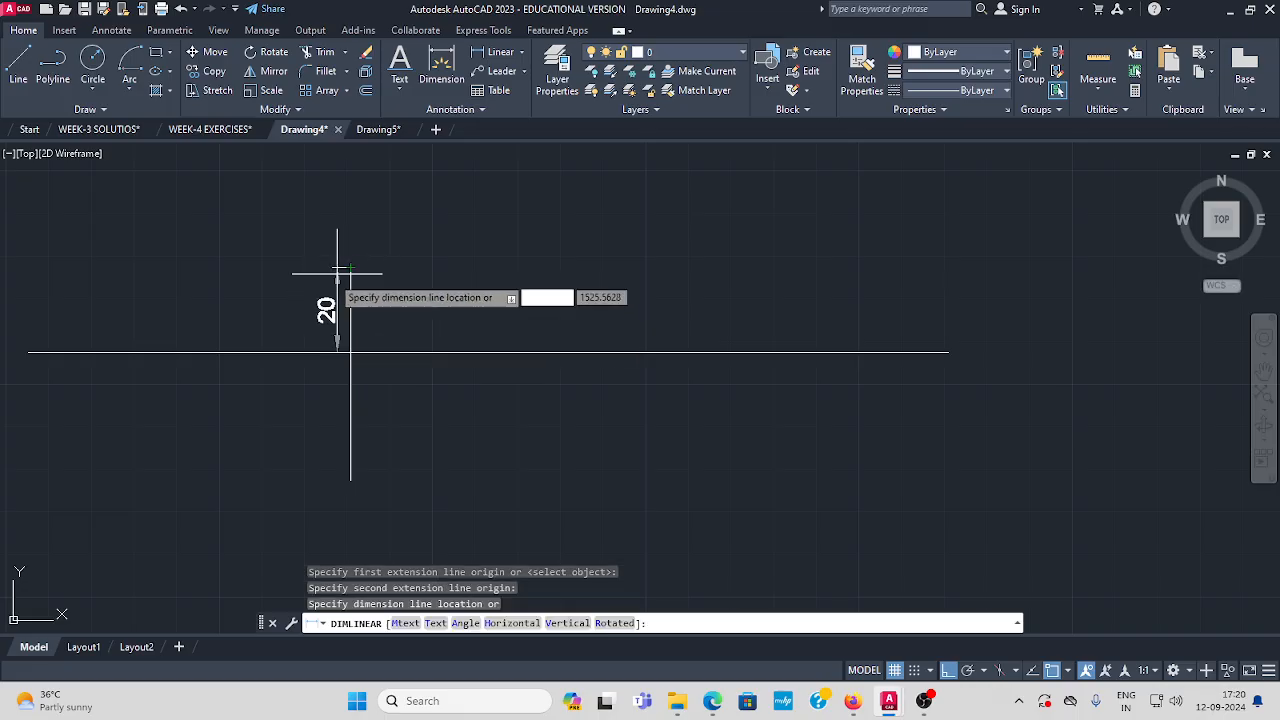
left_click(282, 290)
Add a linear dimension to the vertical line below the reference line, aligned with the upper dimension.
left_click(521, 55)
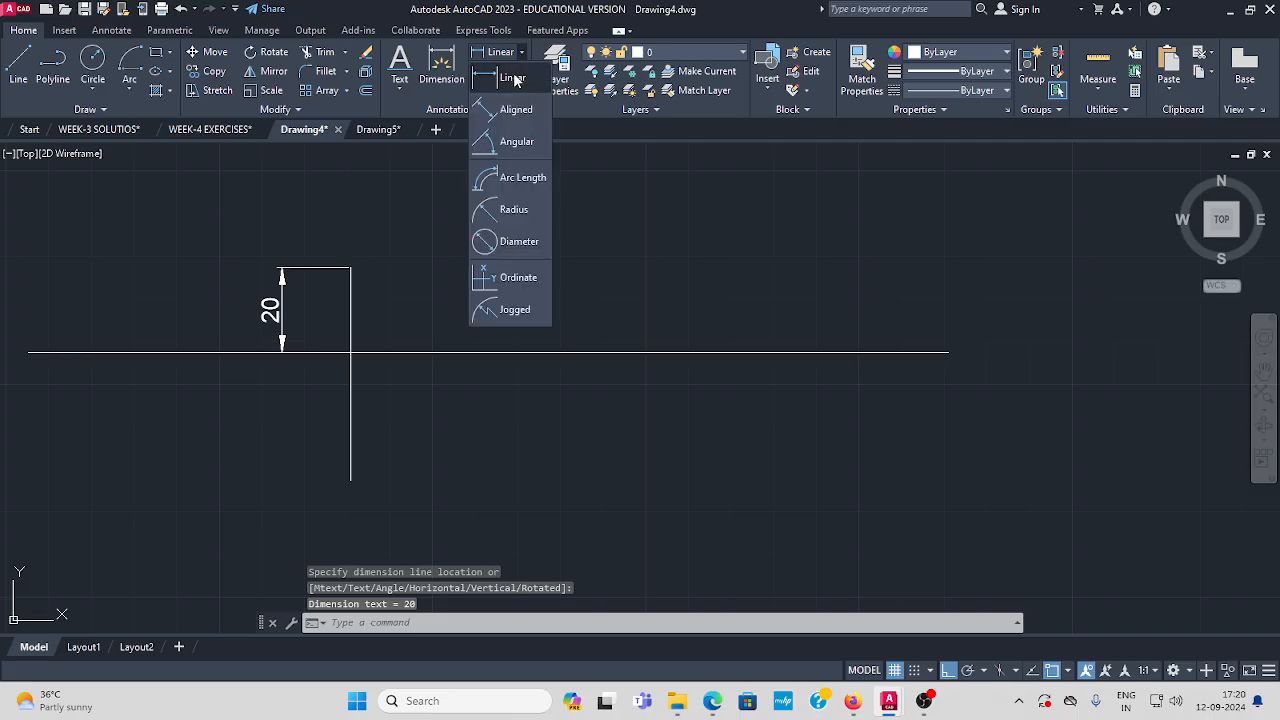
left_click(515, 78)
left_click(350, 353)
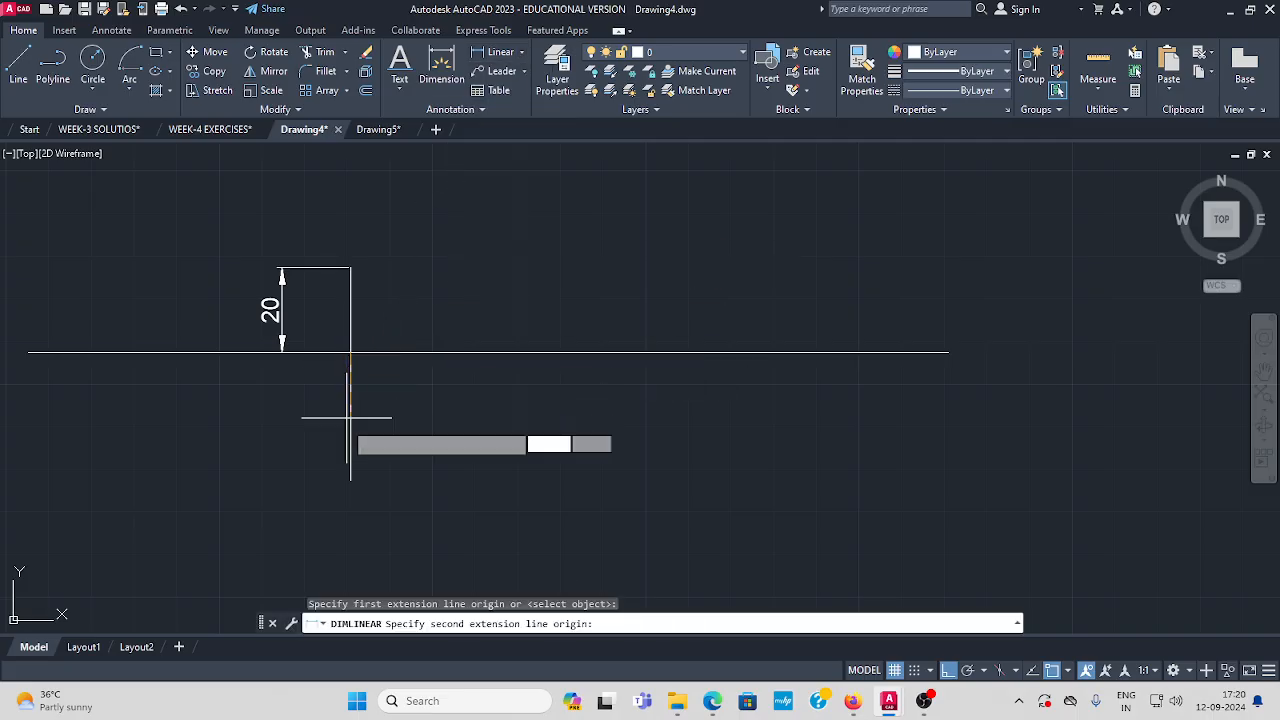
left_click(350, 479)
left_click(282, 468)
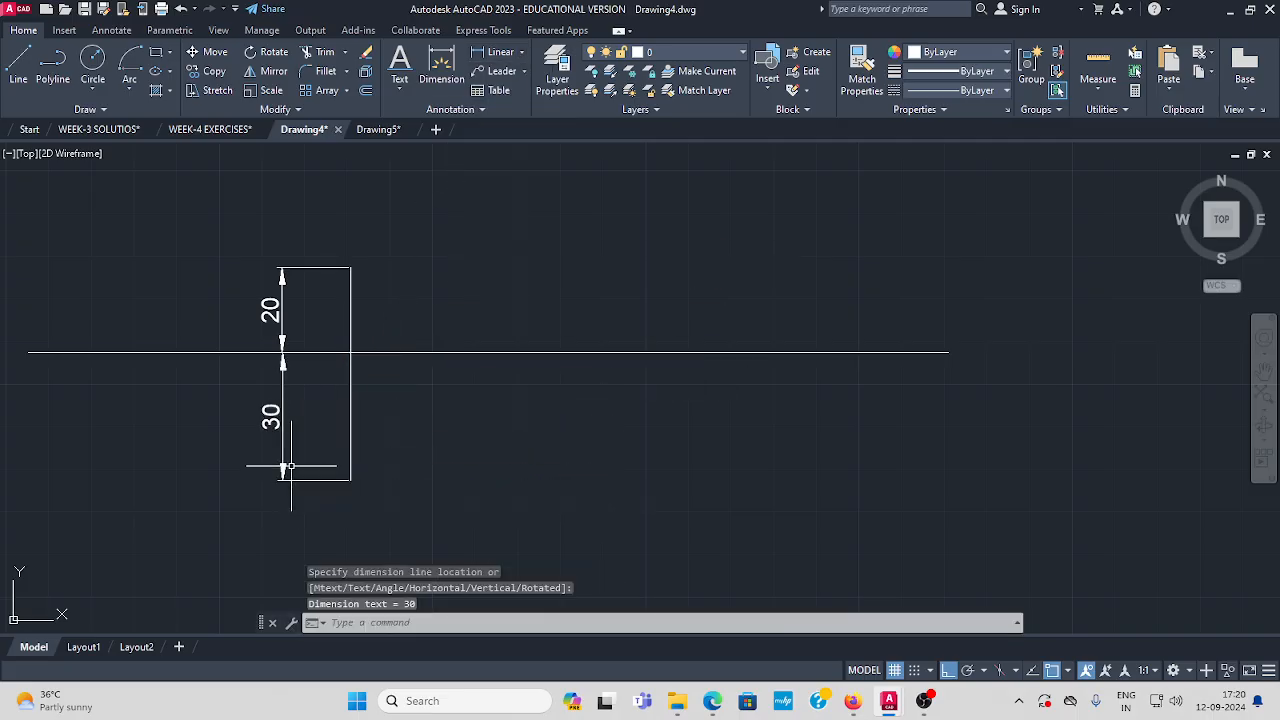
scroll(486, 323, "up", 2)
scroll(401, 323, "down", 5)
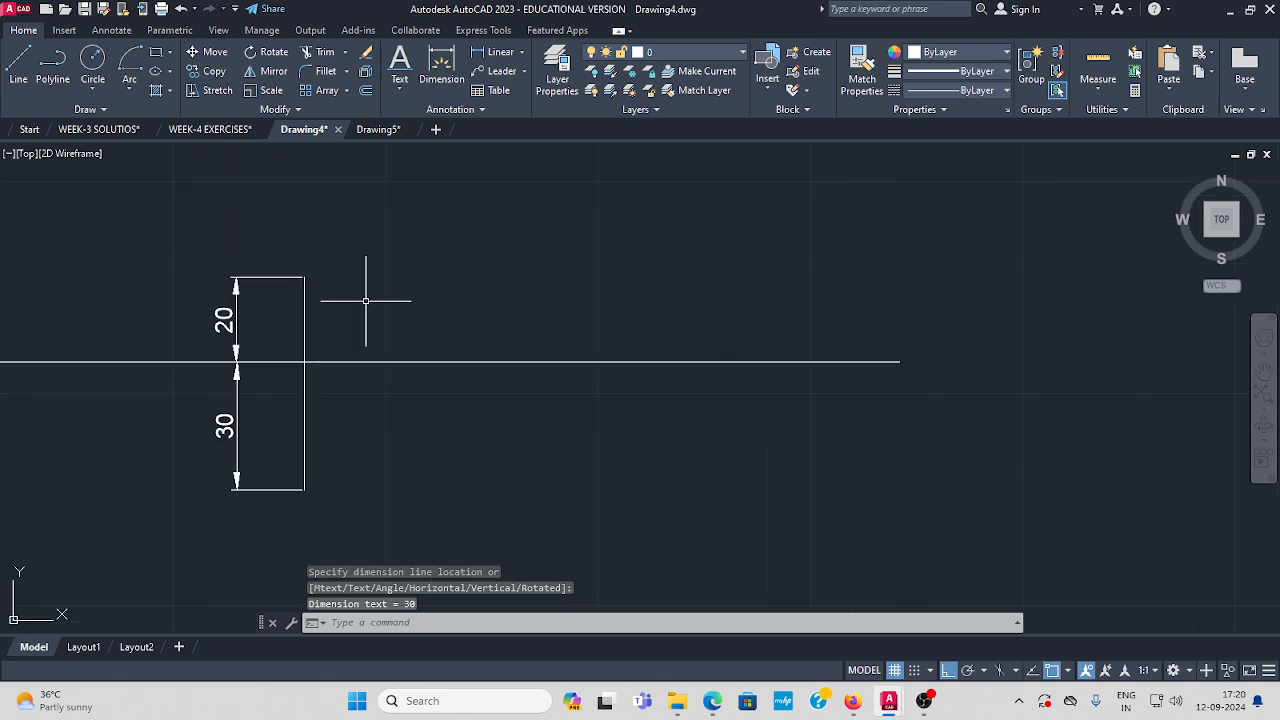
middle_click_drag(257, 306, 587, 358)
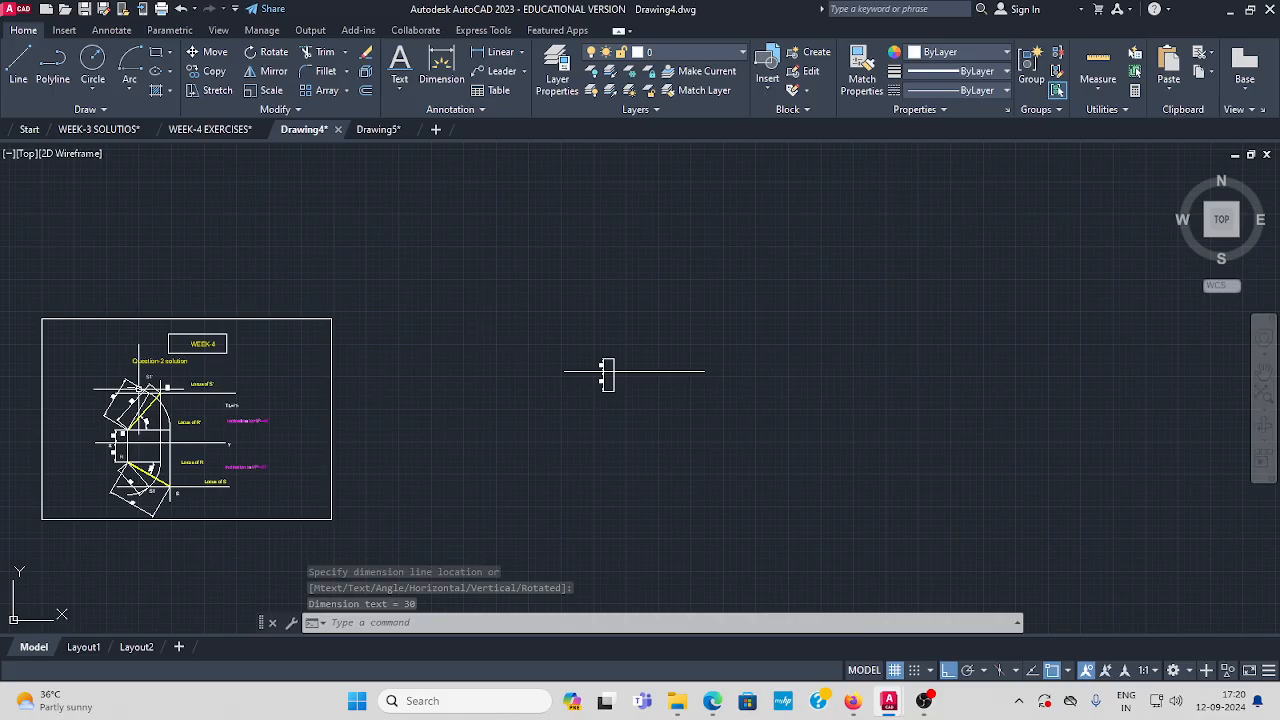
scroll(587, 358, "up", 3)
scroll(471, 434, "down", 3)
middle_click_drag(471, 434, 47, 446)
scroll(210, 390, "up", 4)
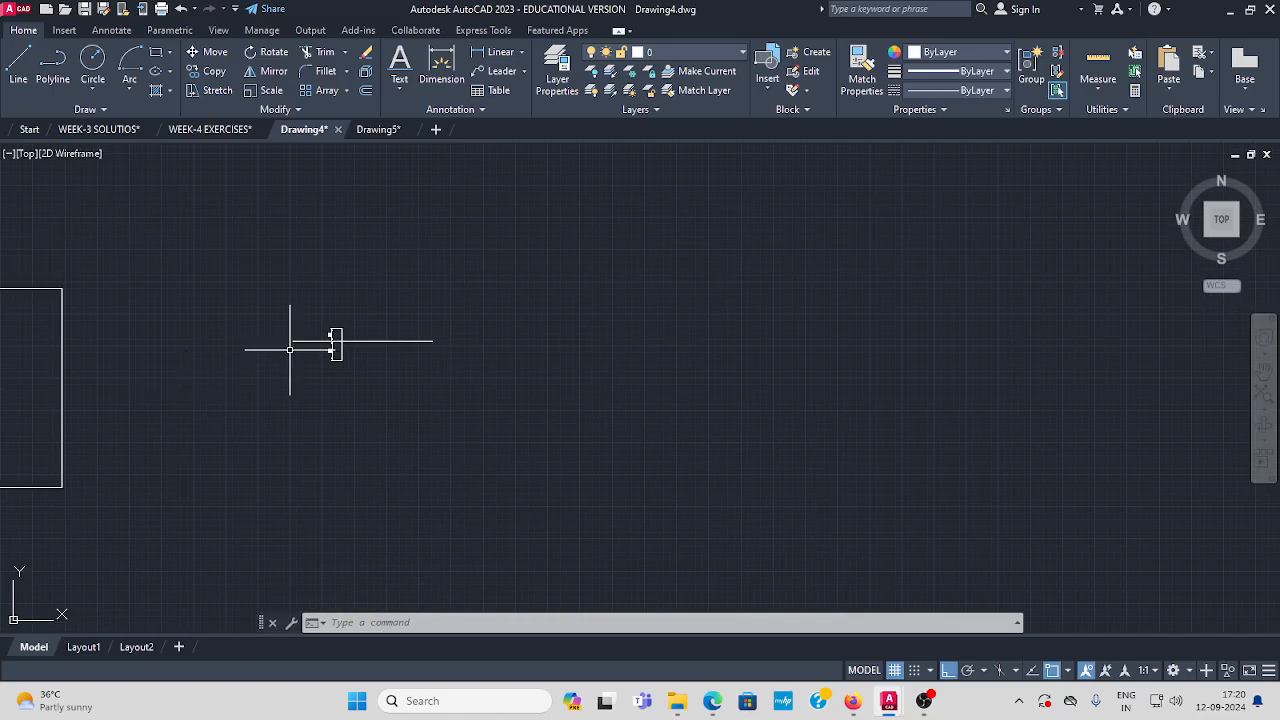
middle_click_drag(486, 366, 414, 390)
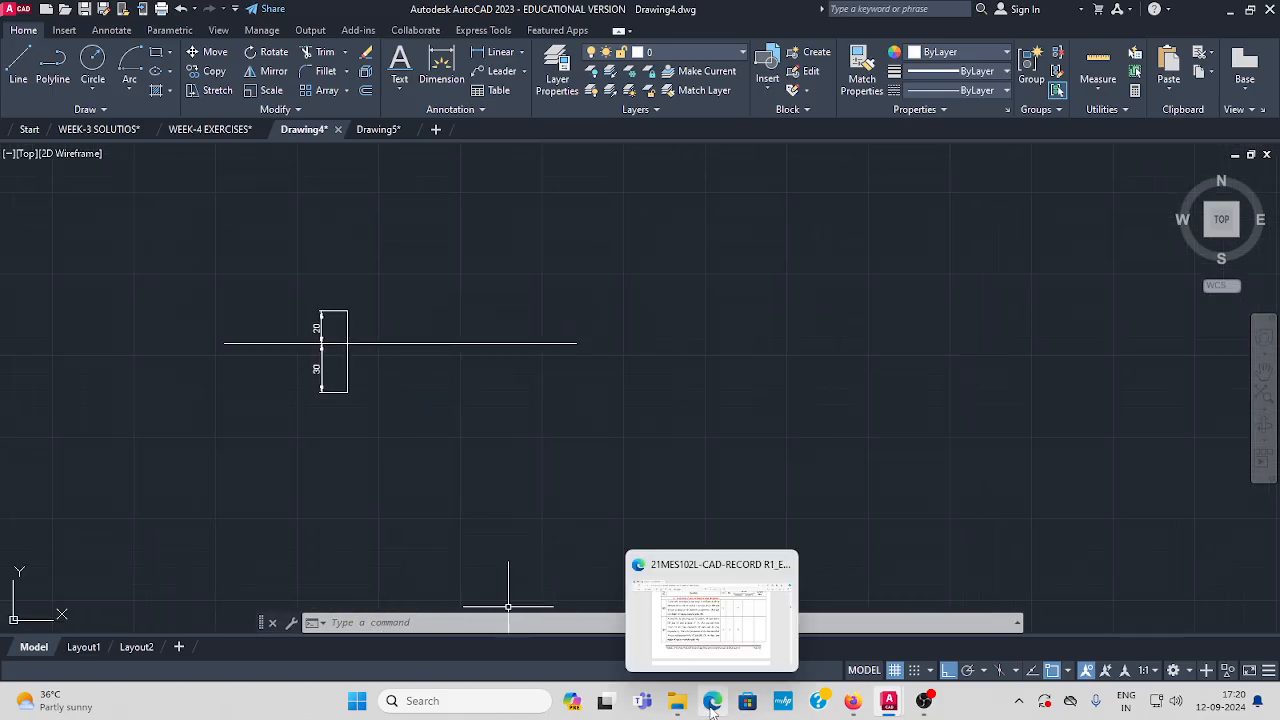
Switch to the CAD record PDF in Microsoft Edge, read question Q2's given view lengths, and return to the drawing.
left_click(683, 640)
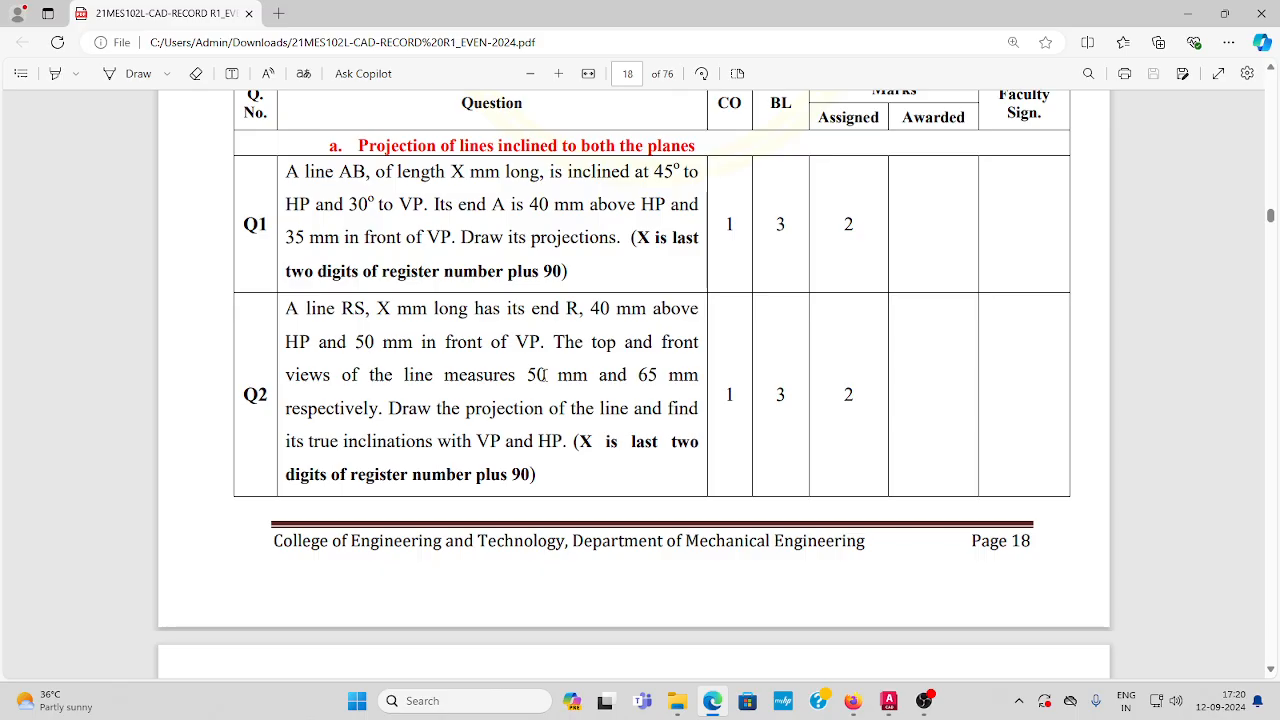
left_click(1187, 13)
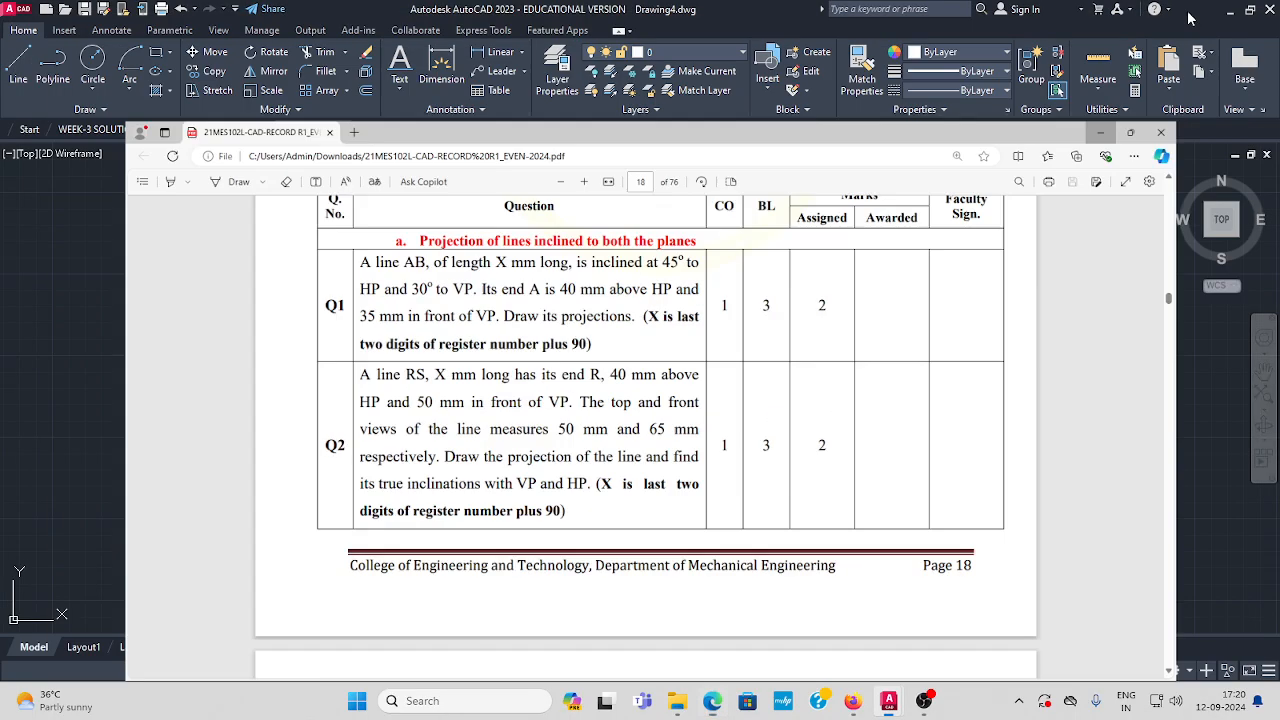
Draw a 65-unit horizontal line to the right from the top end of the upper vertical line.
left_click(18, 62)
scroll(330, 280, "up", 4)
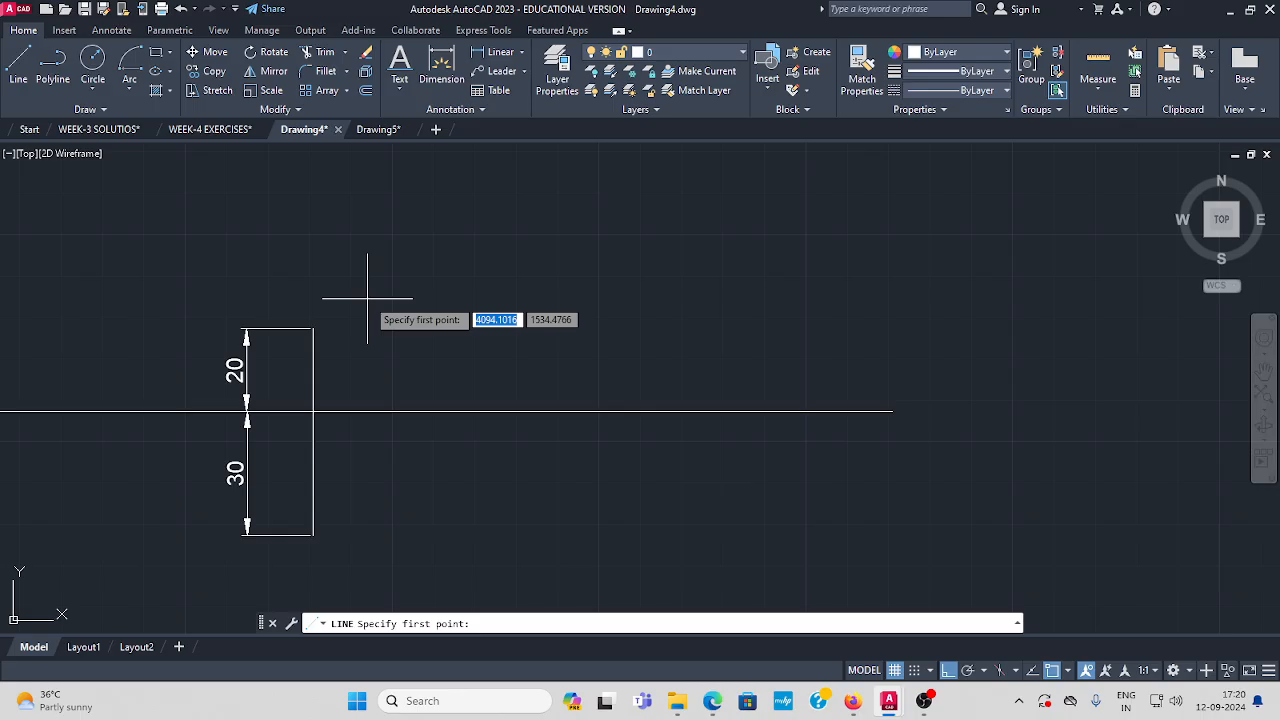
left_click(313, 328)
type("65")
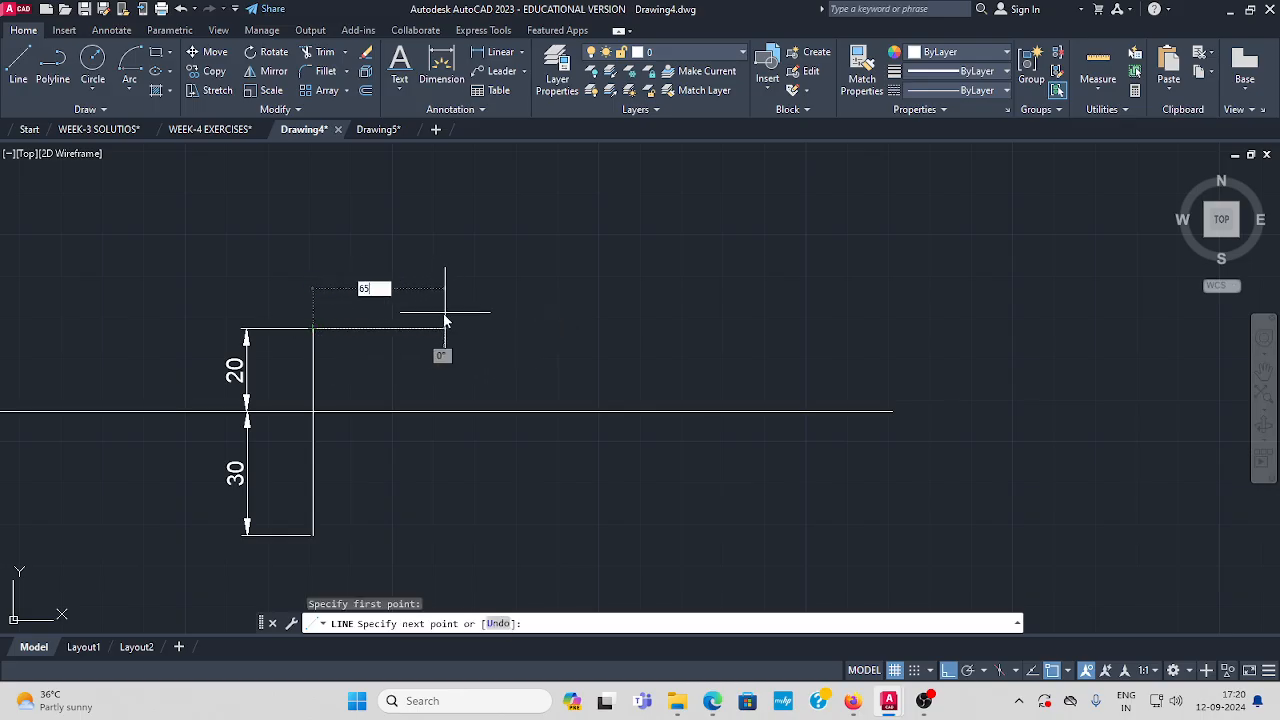
key("Return")
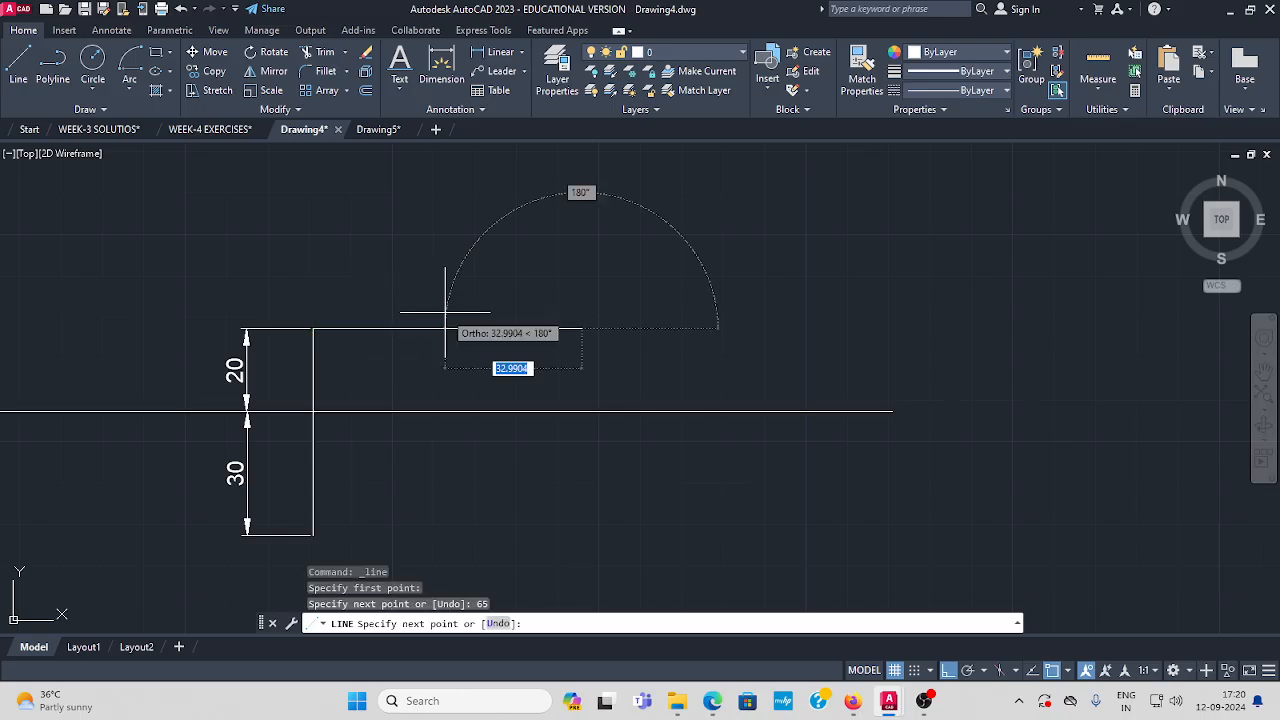
key("Escape")
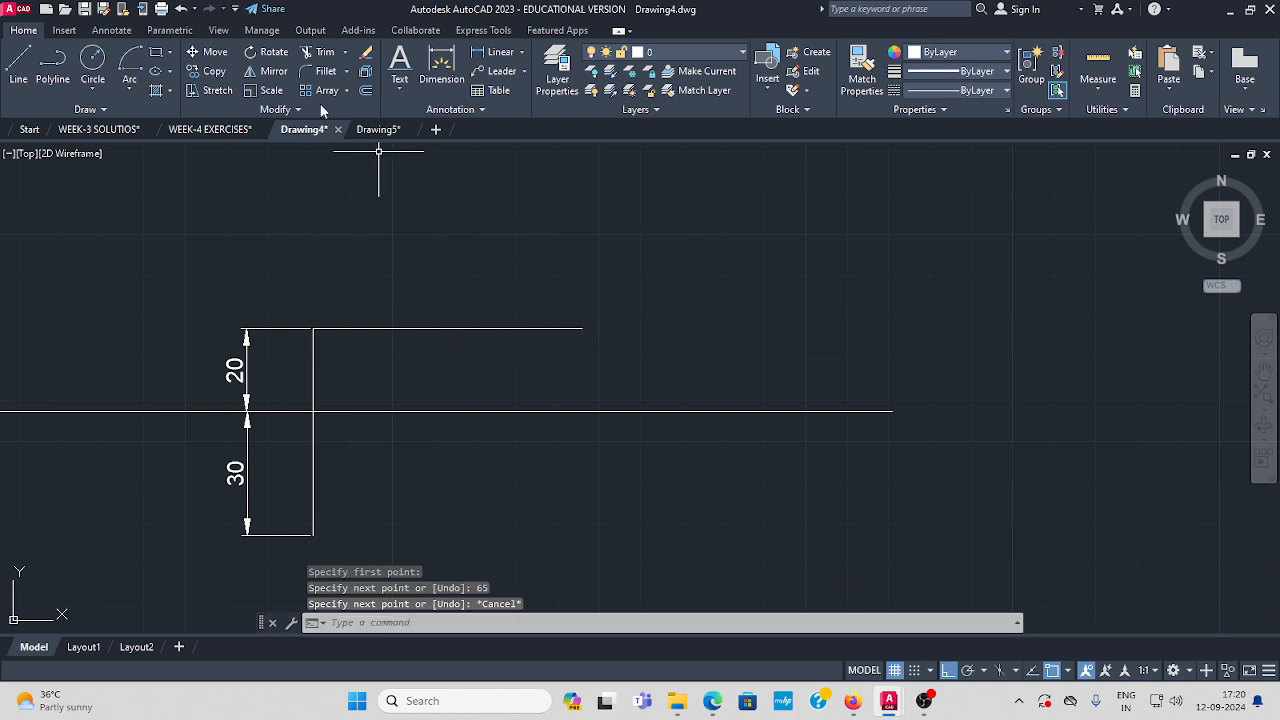
Draw a 50-unit horizontal line to the right from the bottom end of the lower vertical line.
left_click(18, 62)
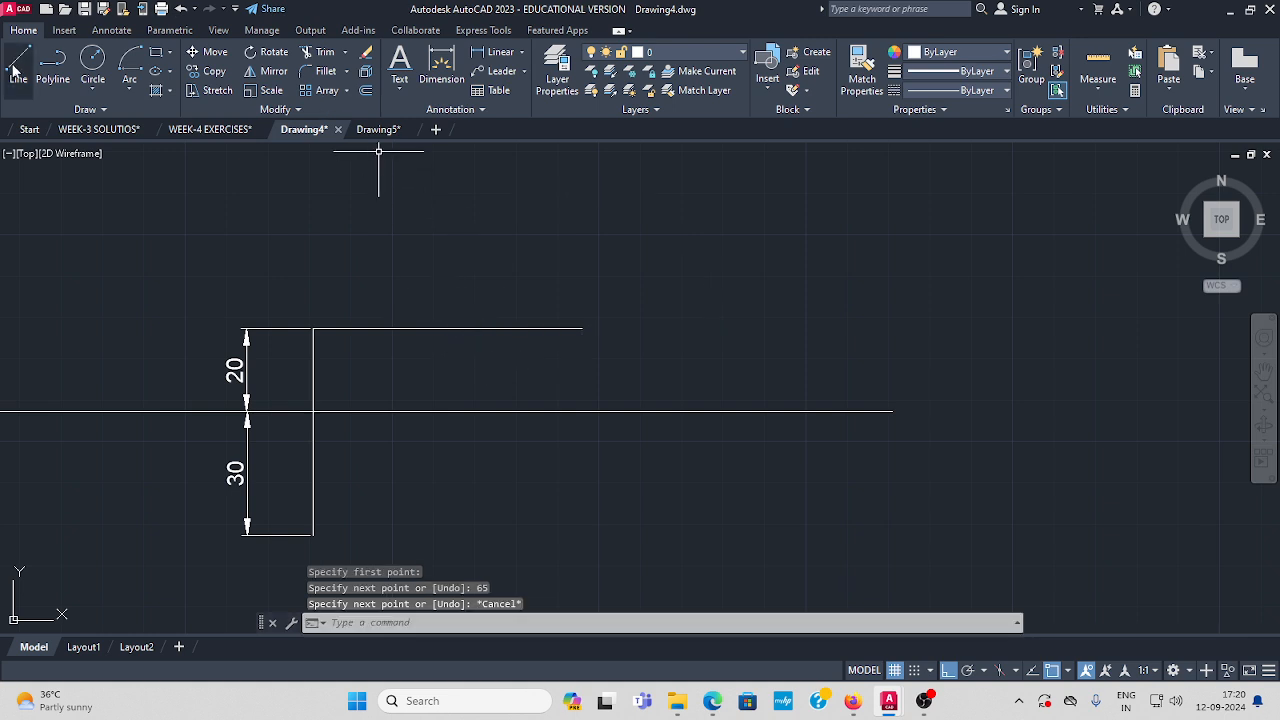
left_click(313, 527)
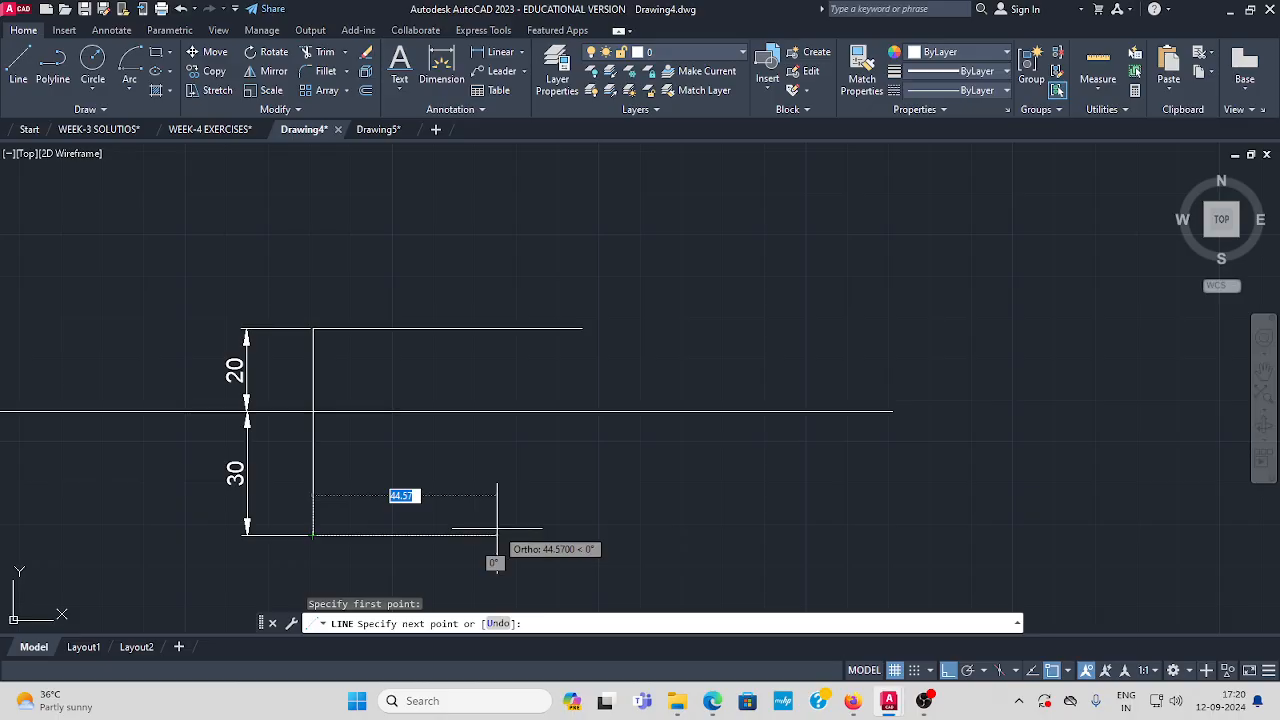
type("50")
key("Return")
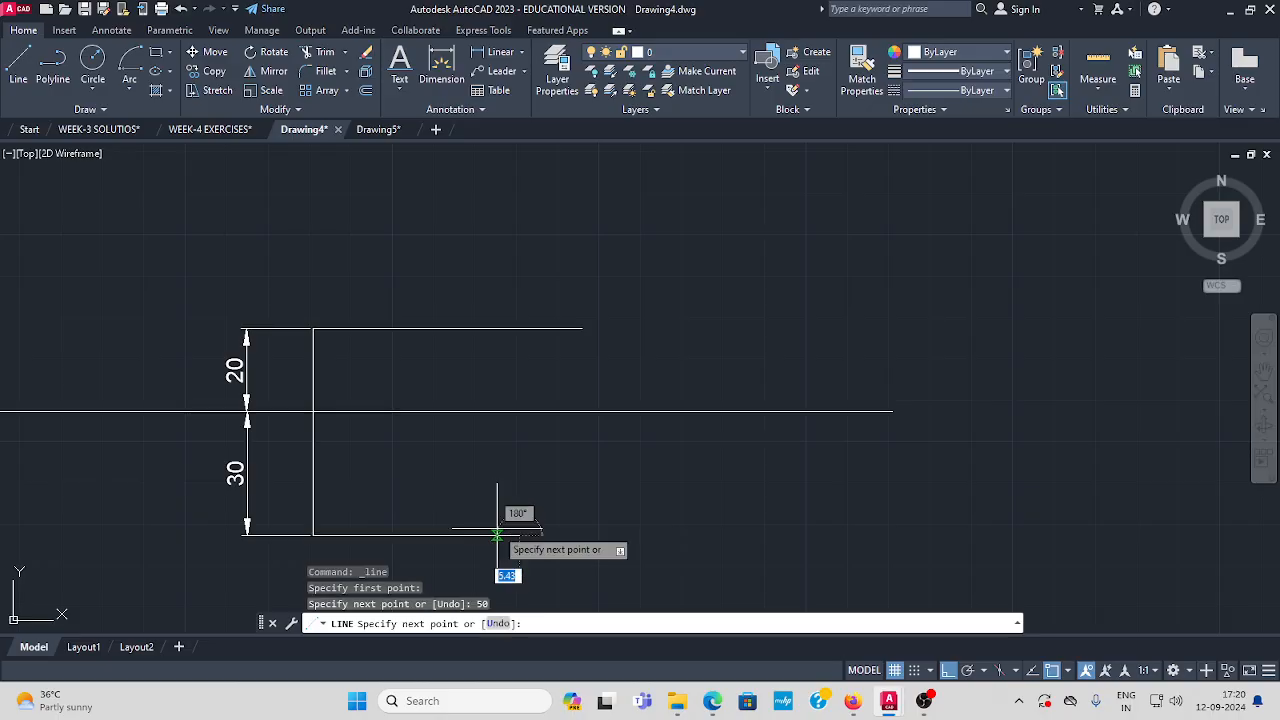
key("Escape")
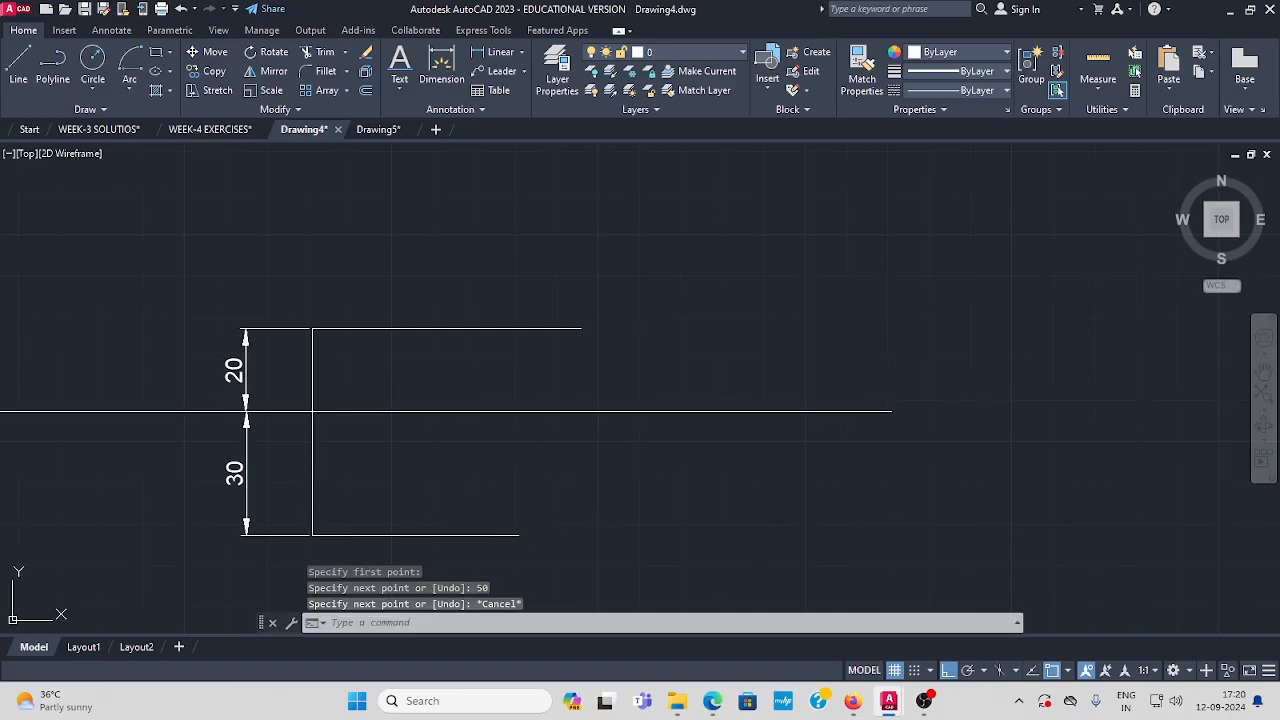
Label the upper horizontal line's ends R' and S' and the lower line's ends R and S in single-line text, height 5, rotation 0.
middle_click_drag(522, 453, 533, 405)
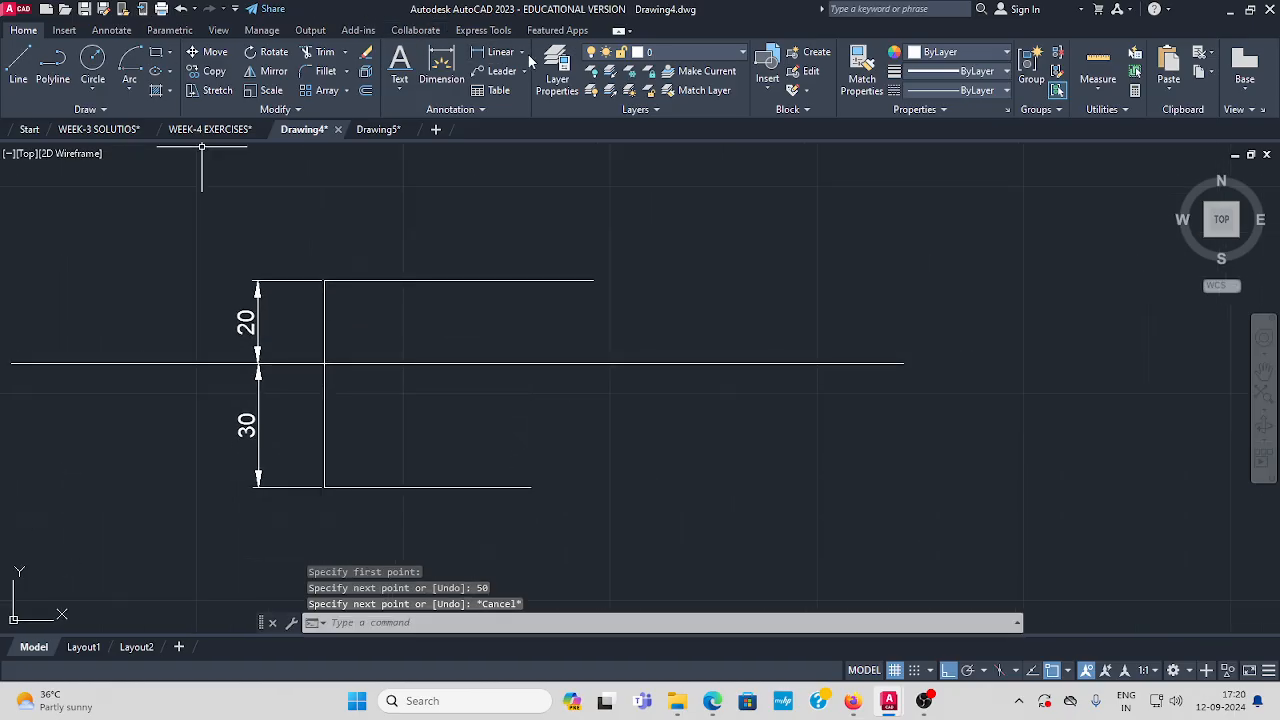
left_click(118, 31)
left_click(35, 90)
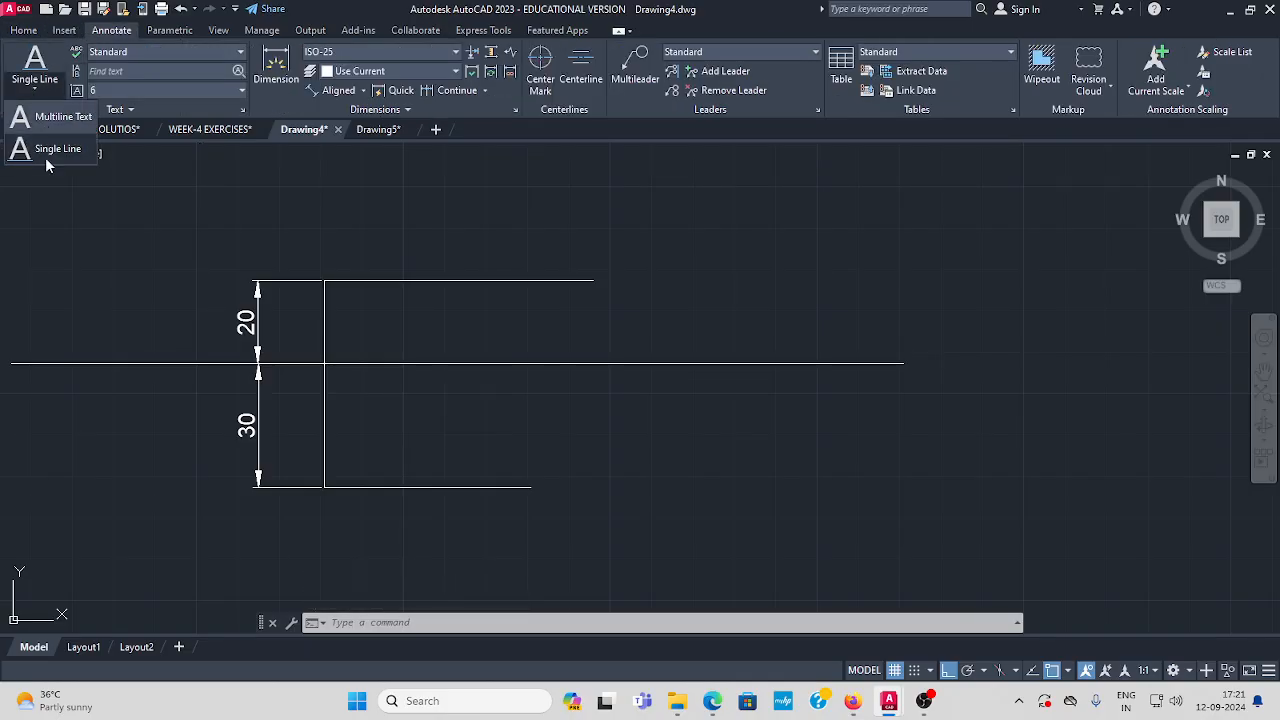
left_click(56, 149)
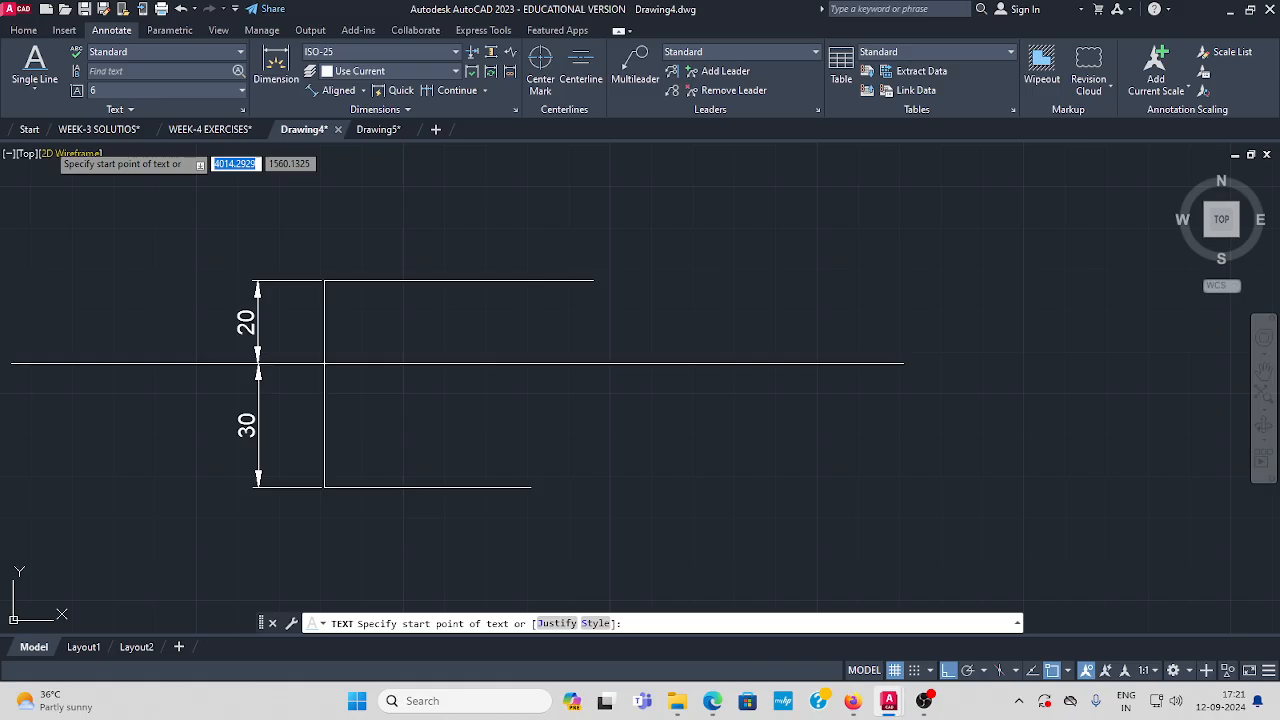
left_click(306, 238)
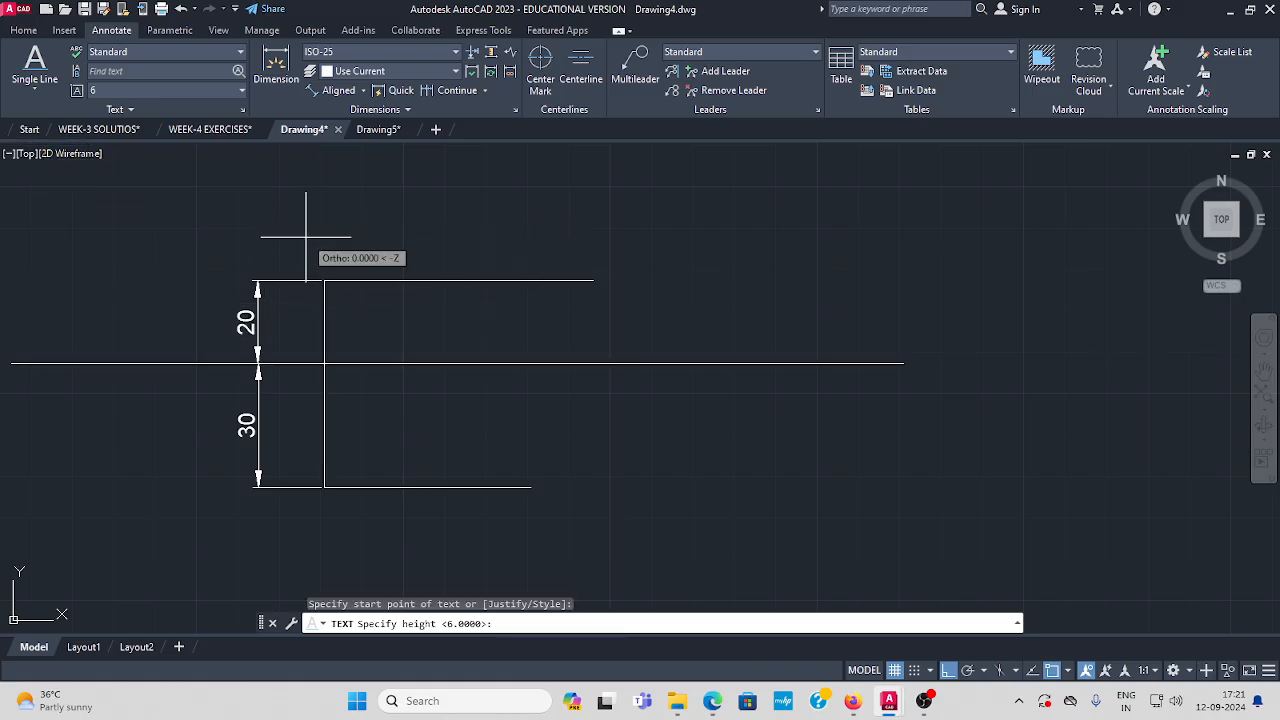
type("5")
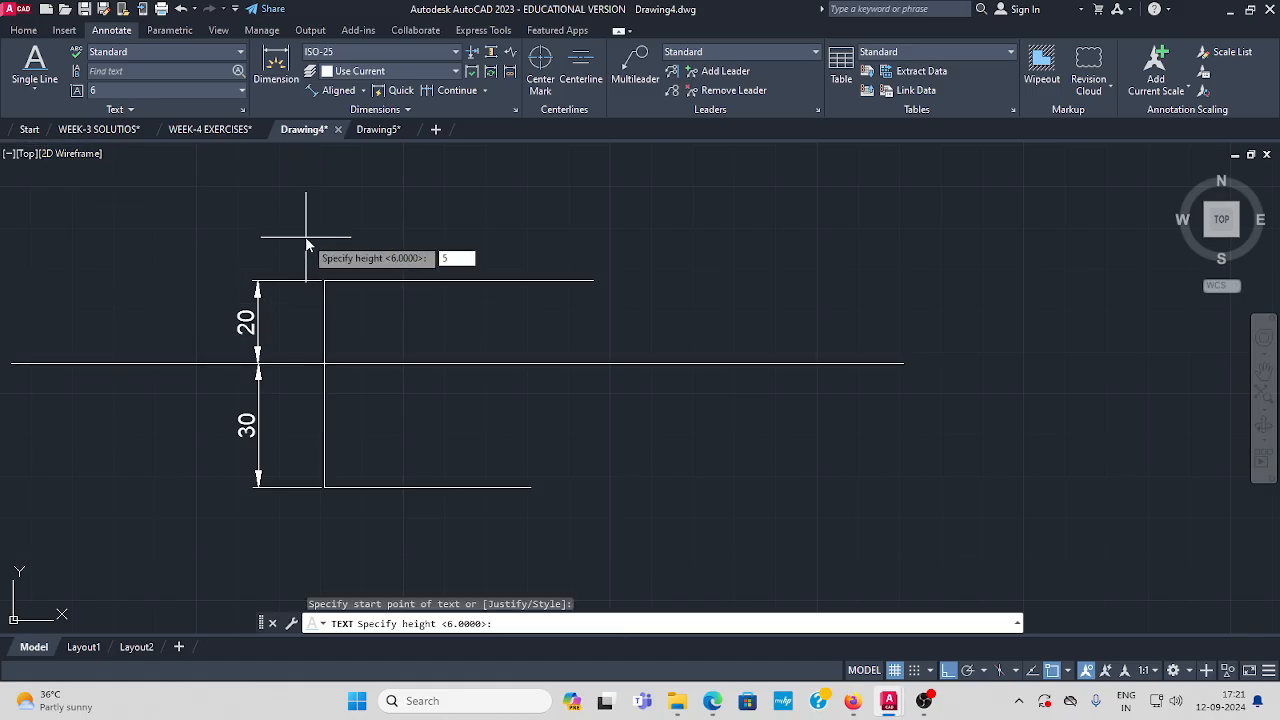
key("Return")
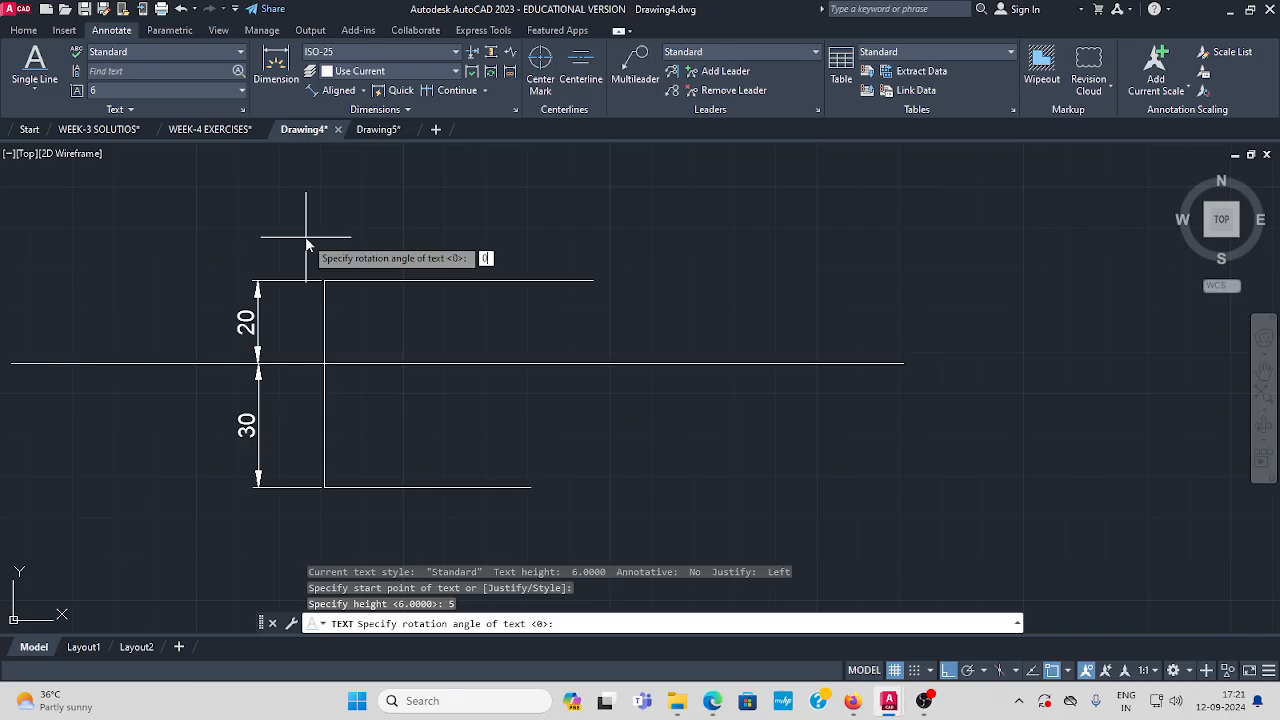
key("Return")
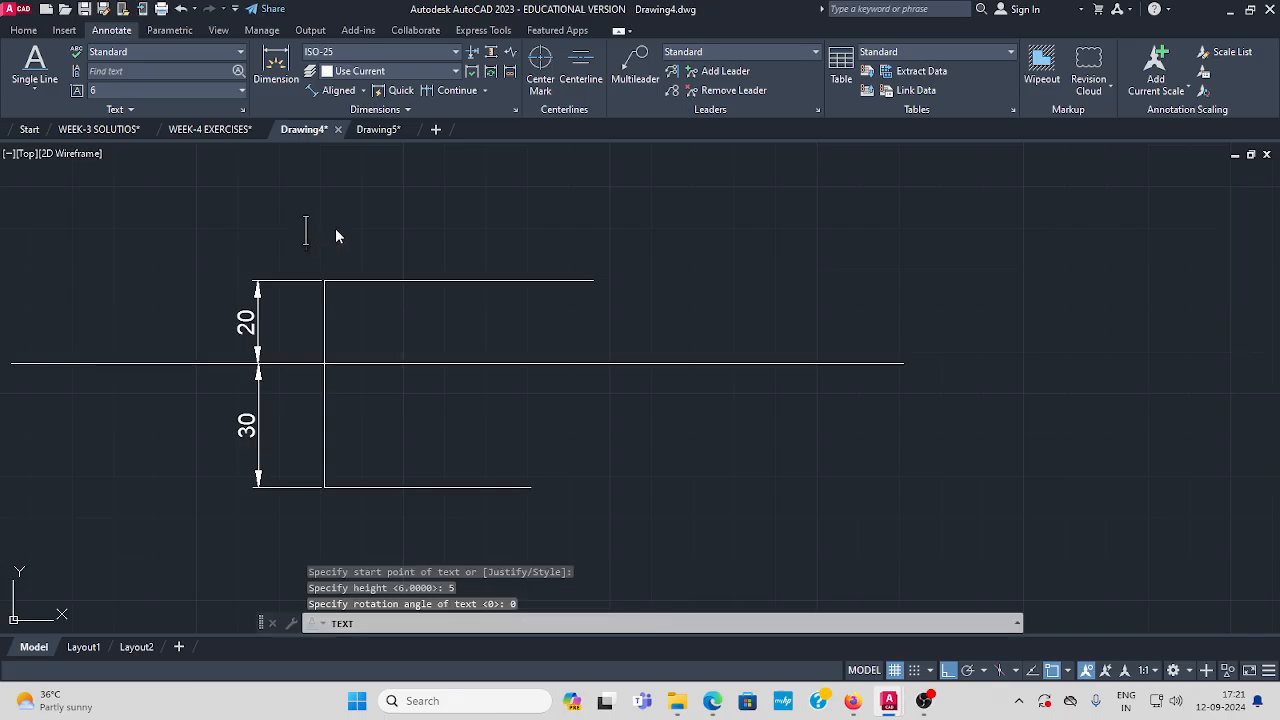
left_click(296, 307)
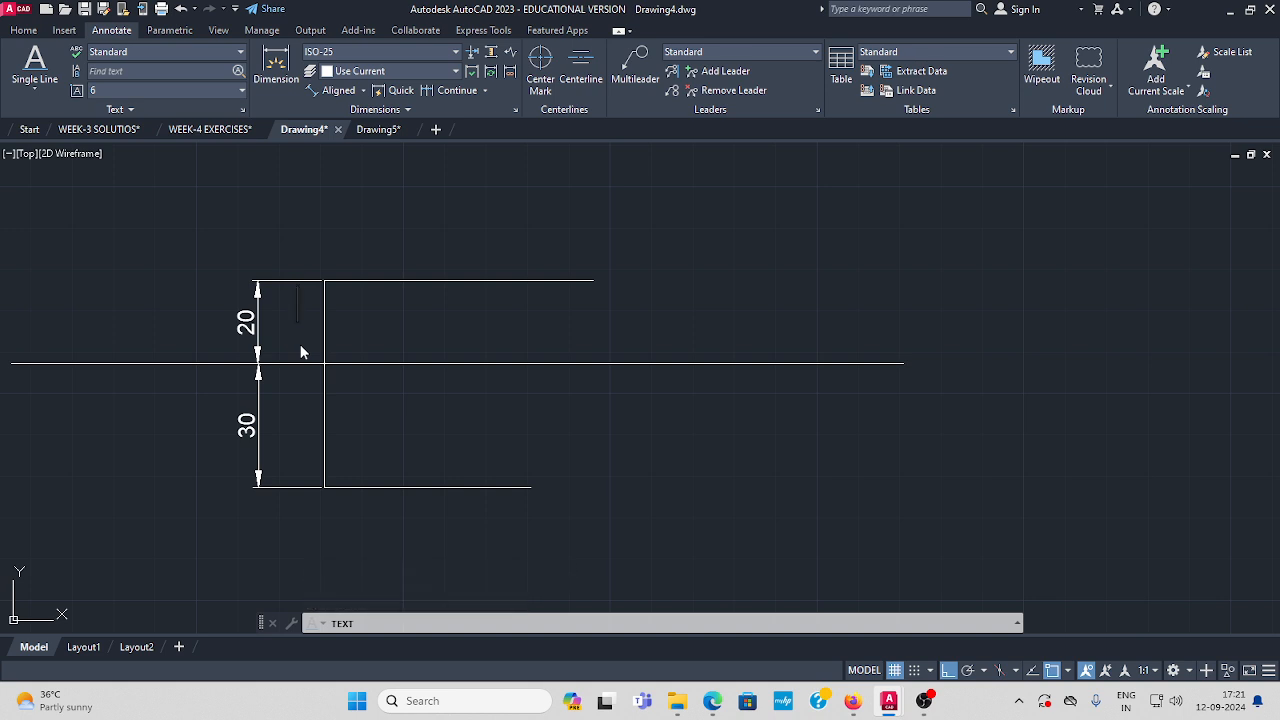
type("R")
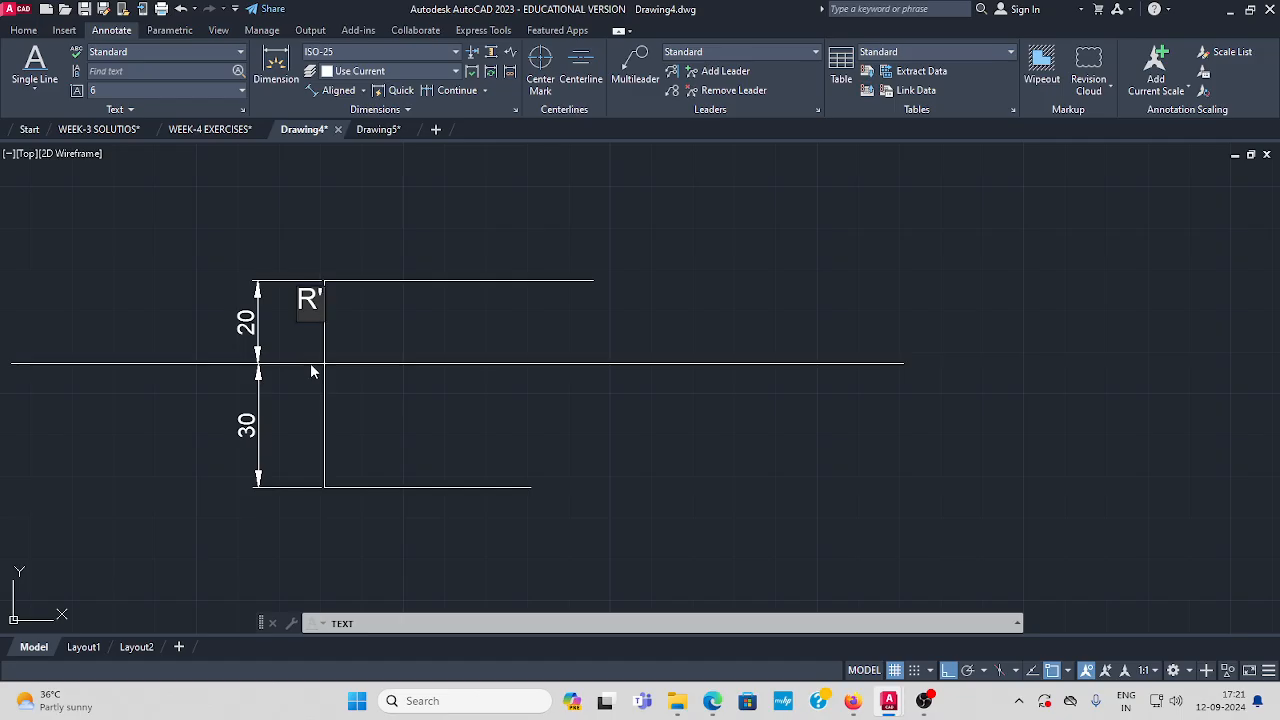
left_click(302, 482)
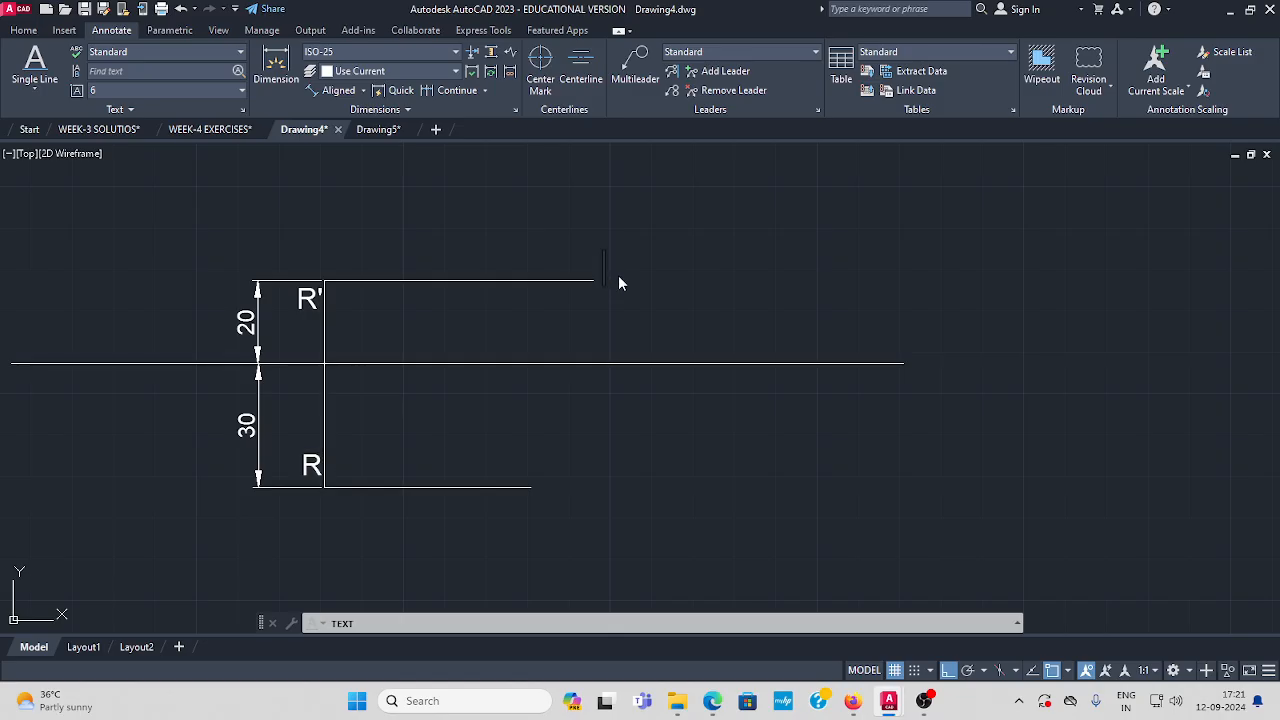
type("S'S")
Label the reference line X and Y below its two ends and add the text "Refrence line" just above it.
left_click(53, 388)
type("XYRe")
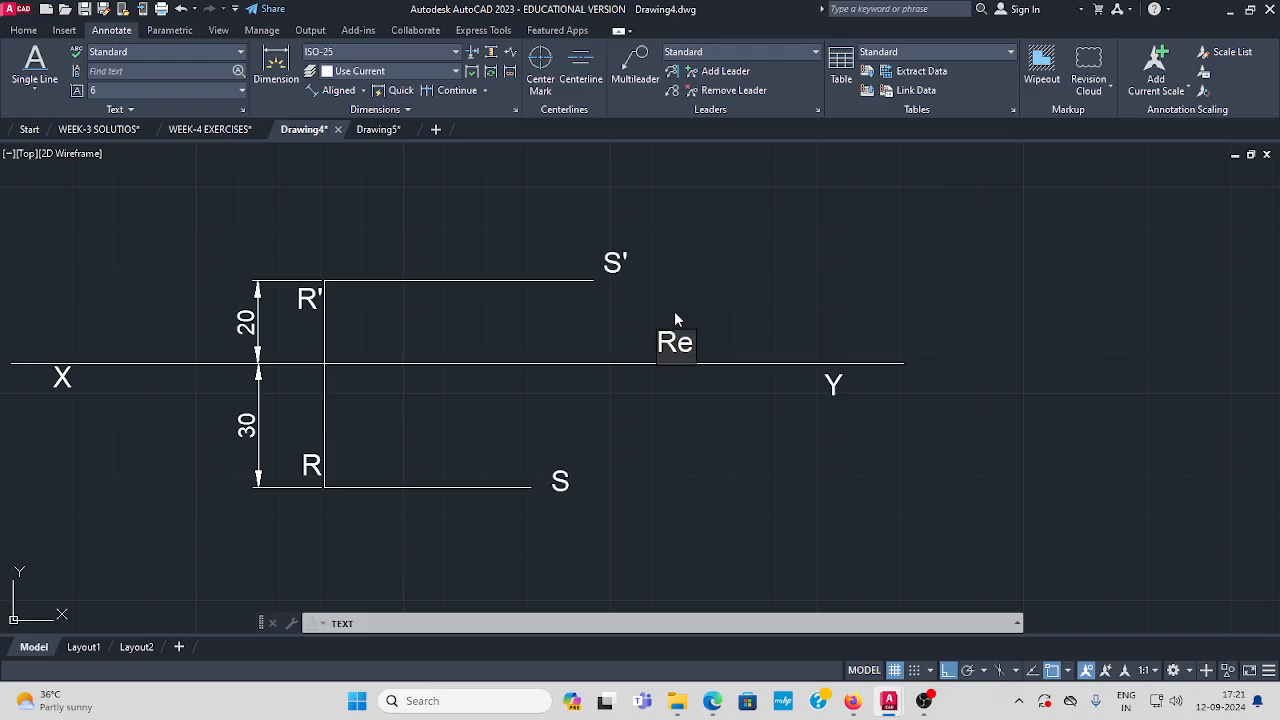
type("frence ")
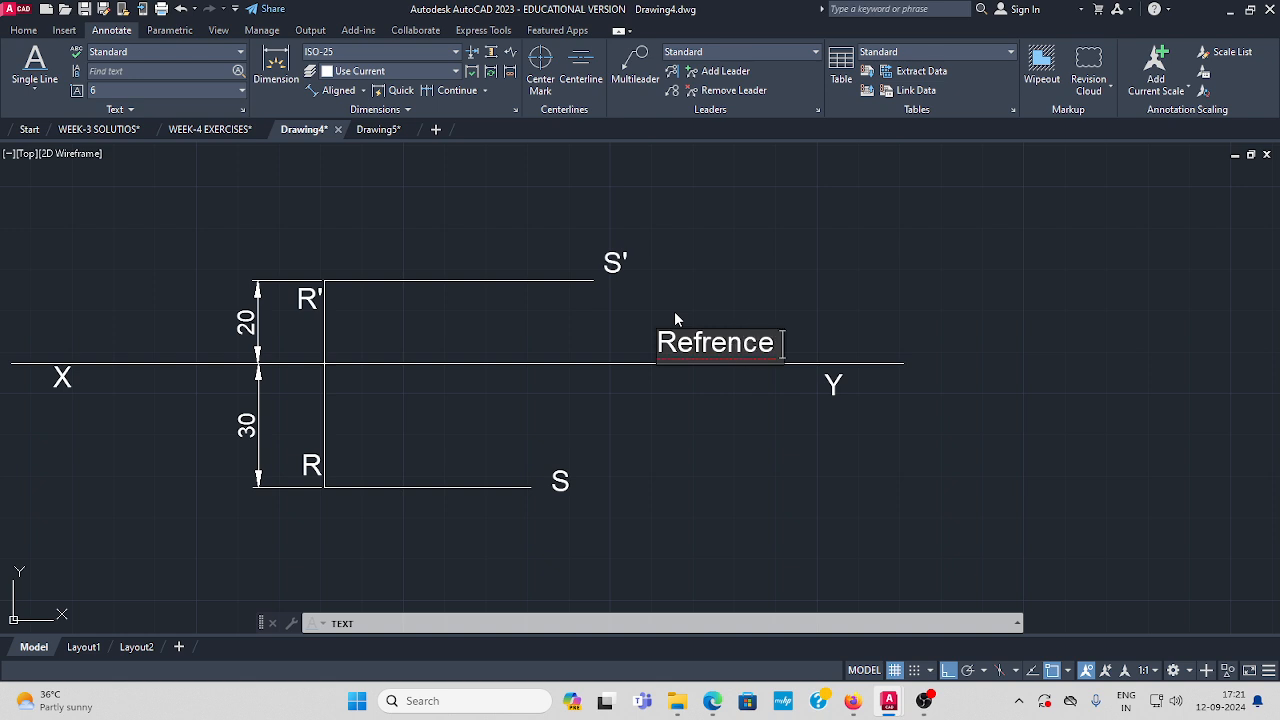
type("line")
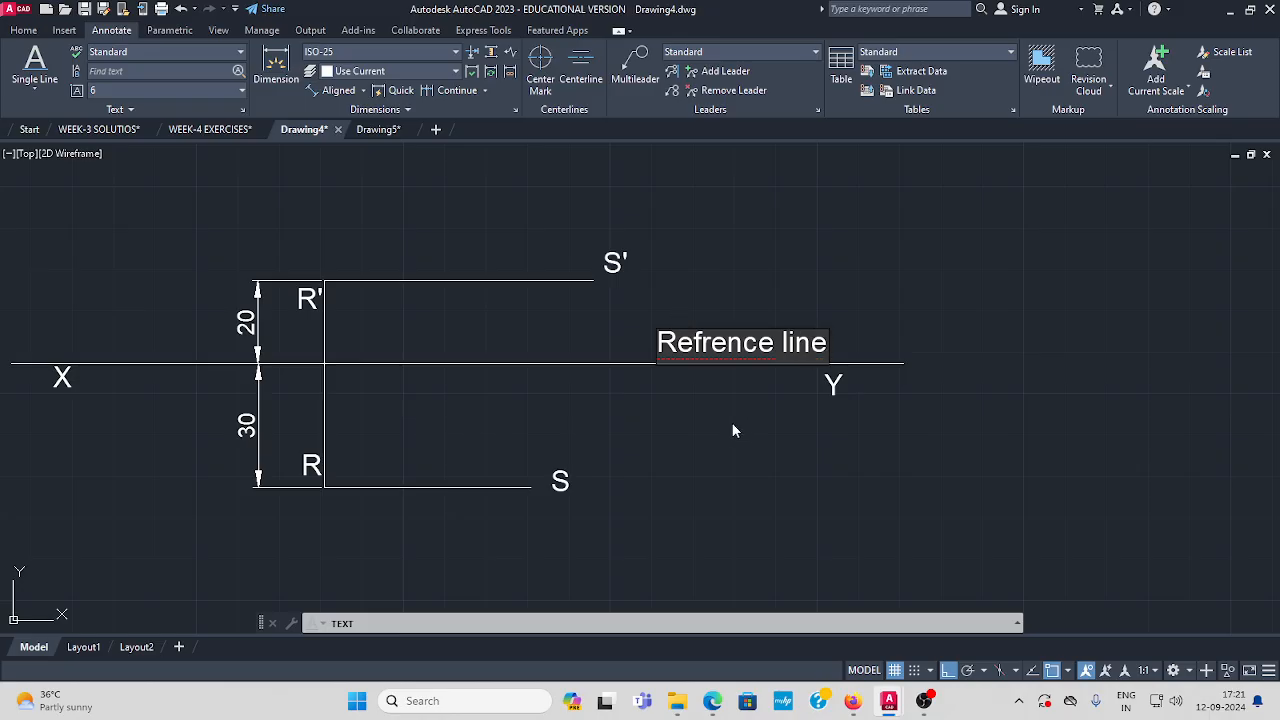
left_click(984, 365)
key("Escape")
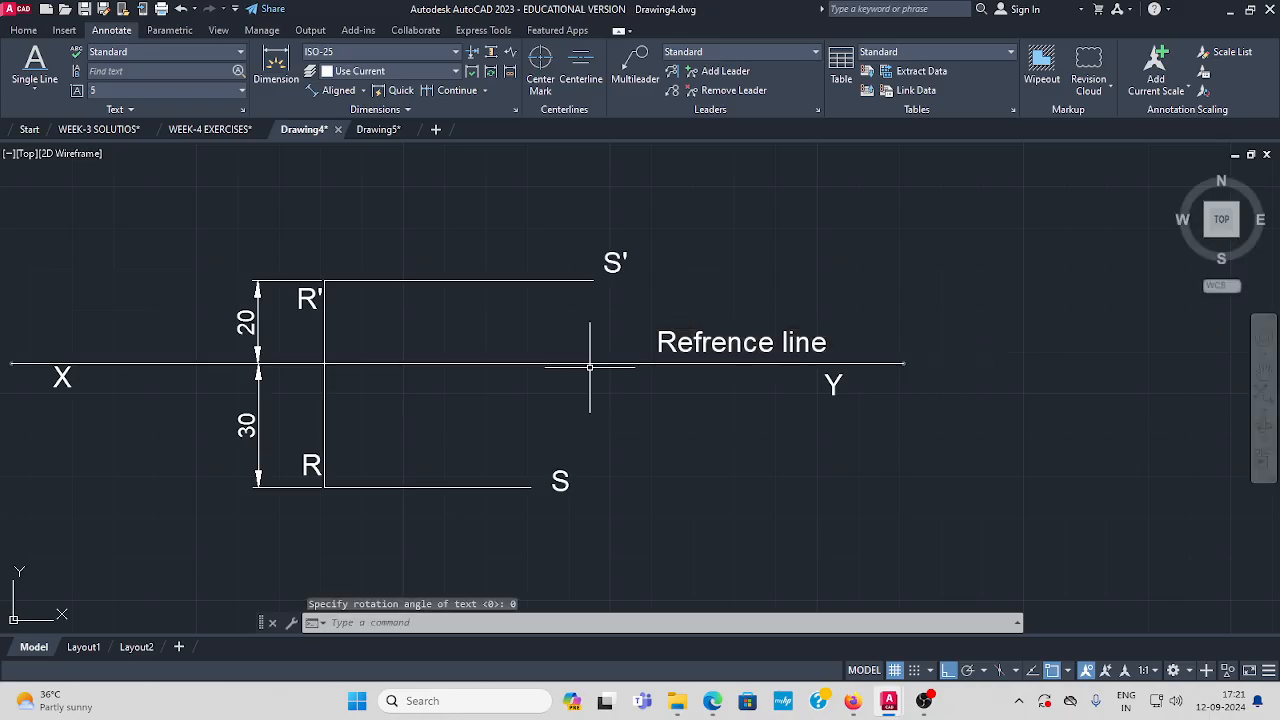
Add a linear dimension to the upper horizontal line R'S', placed between it and the reference line.
middle_click_drag(509, 374, 545, 417)
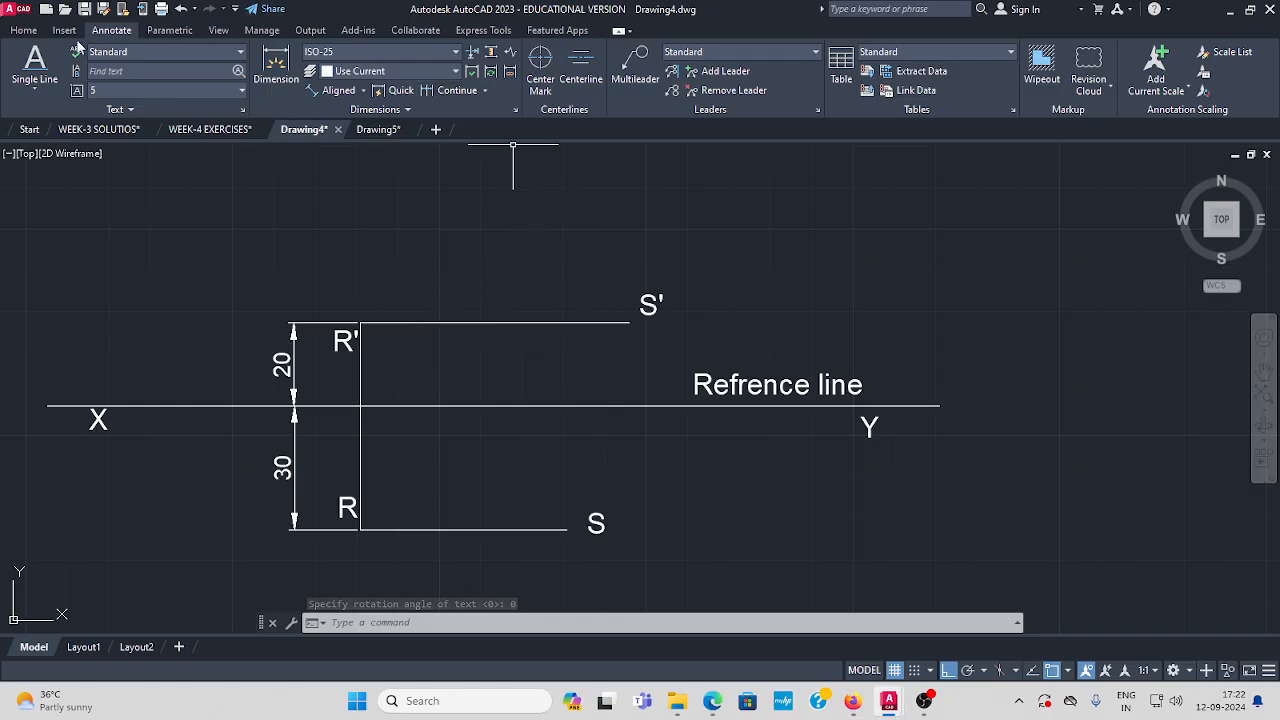
left_click(23, 30)
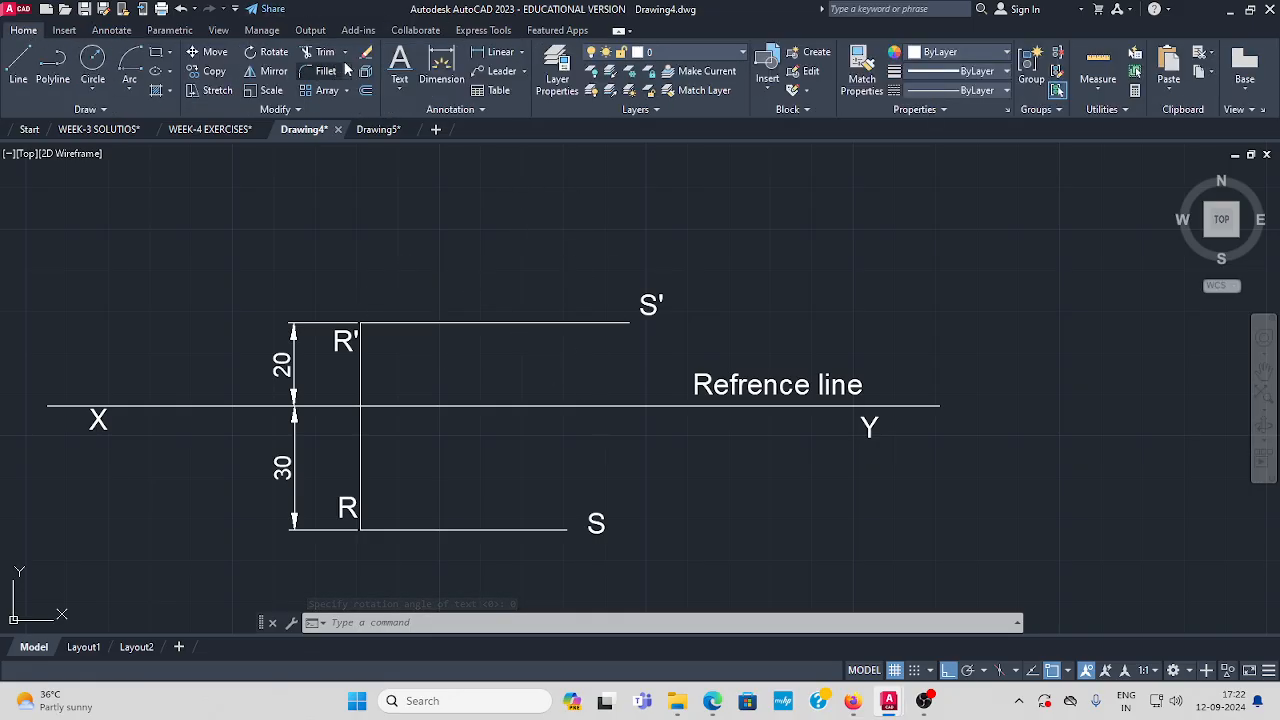
left_click(522, 53)
left_click(511, 80)
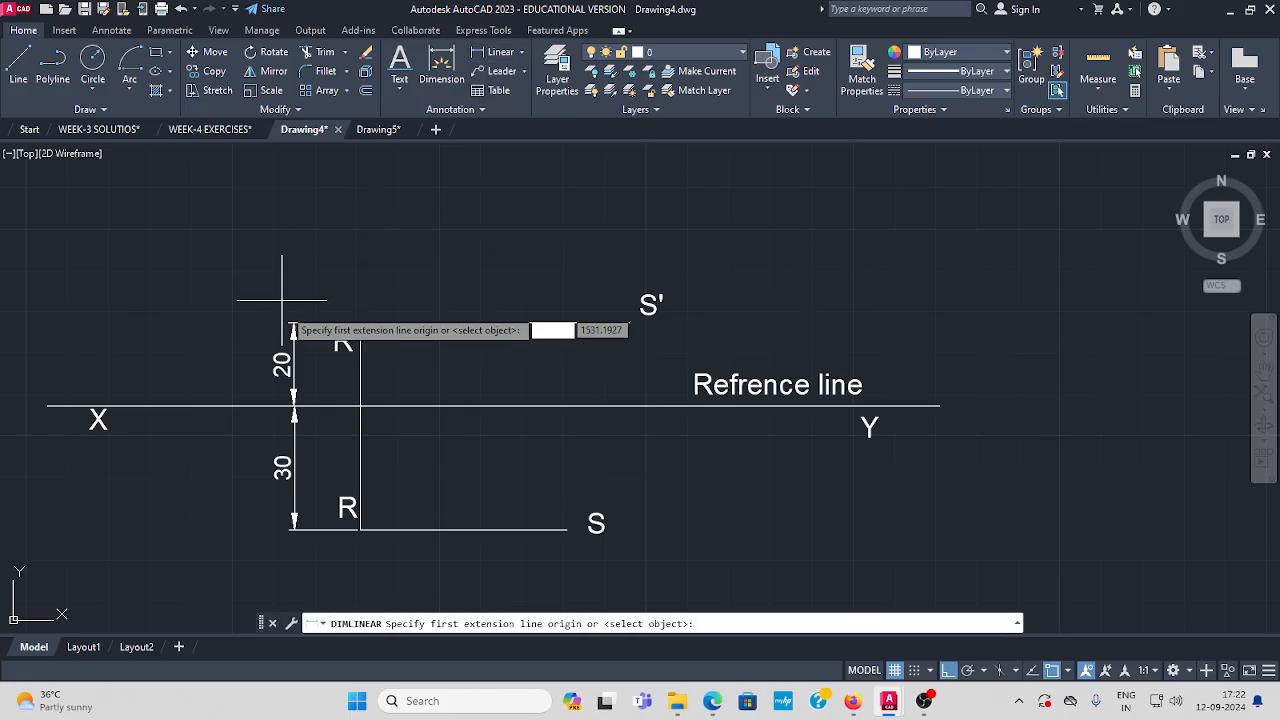
left_click(360, 323)
left_click(628, 323)
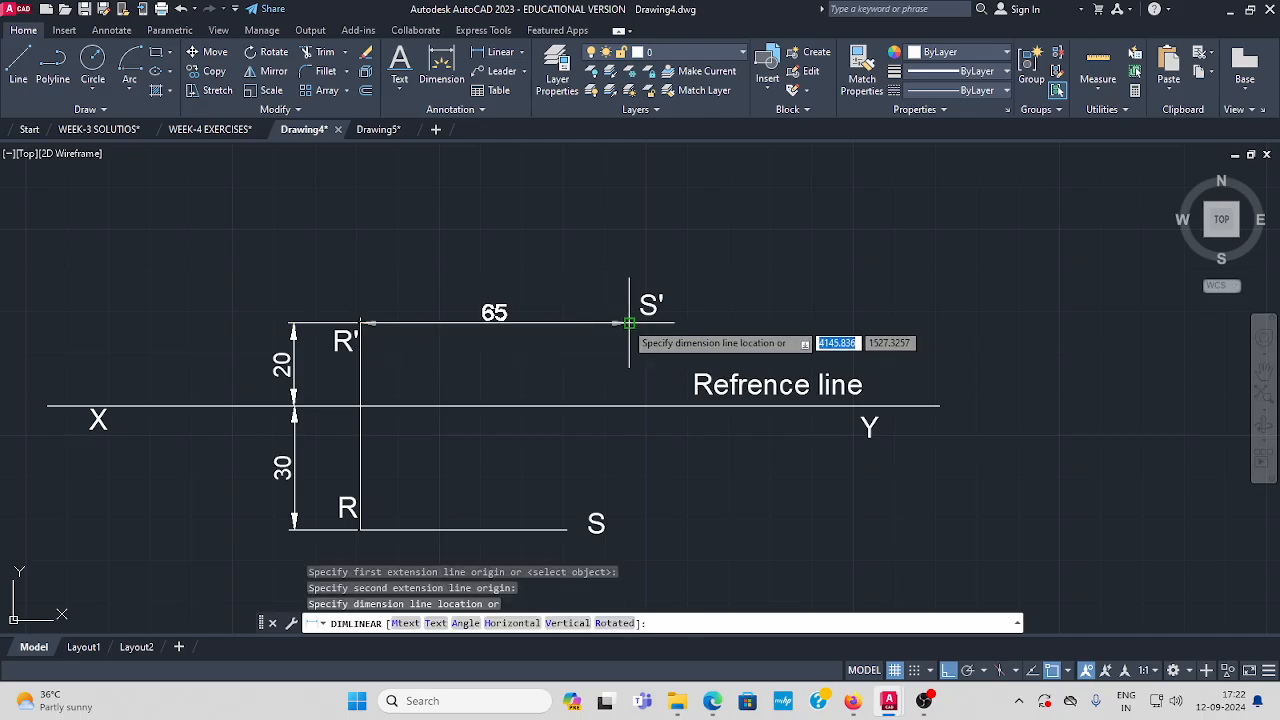
left_click(600, 366)
Add a linear dimension to the lower horizontal line RS, placed just below it.
left_click(522, 53)
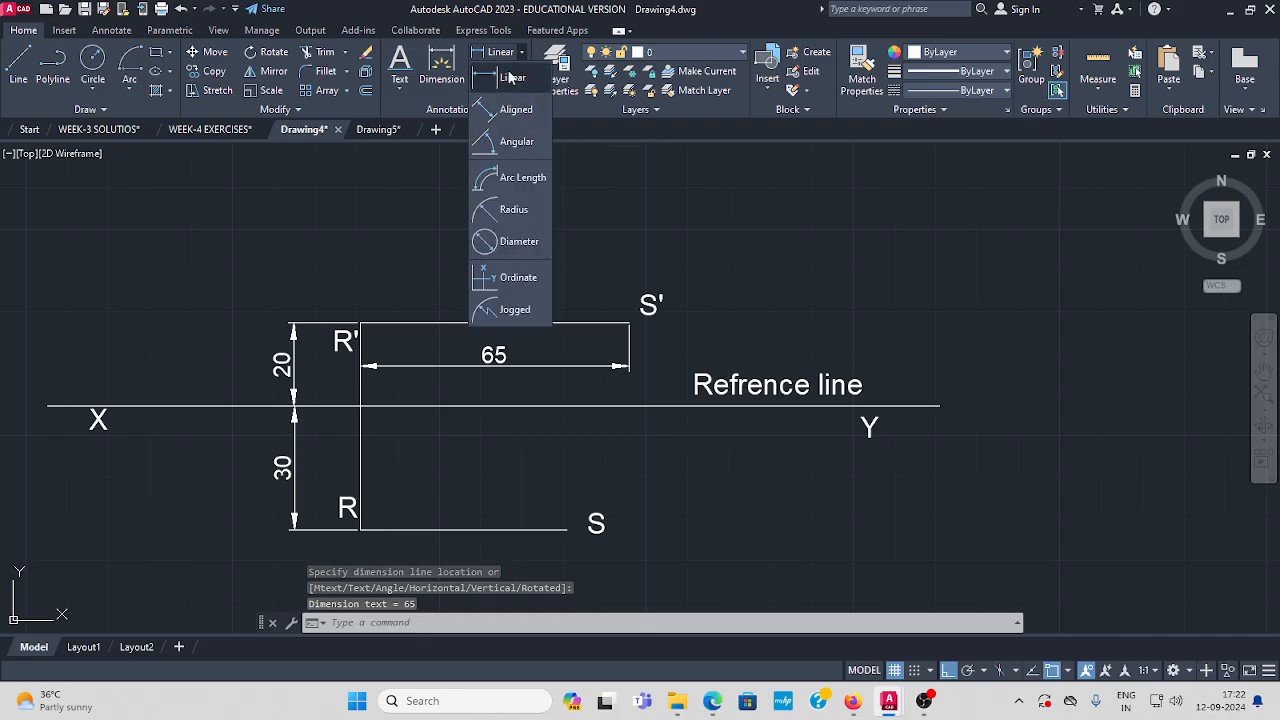
left_click(508, 80)
left_click(360, 529)
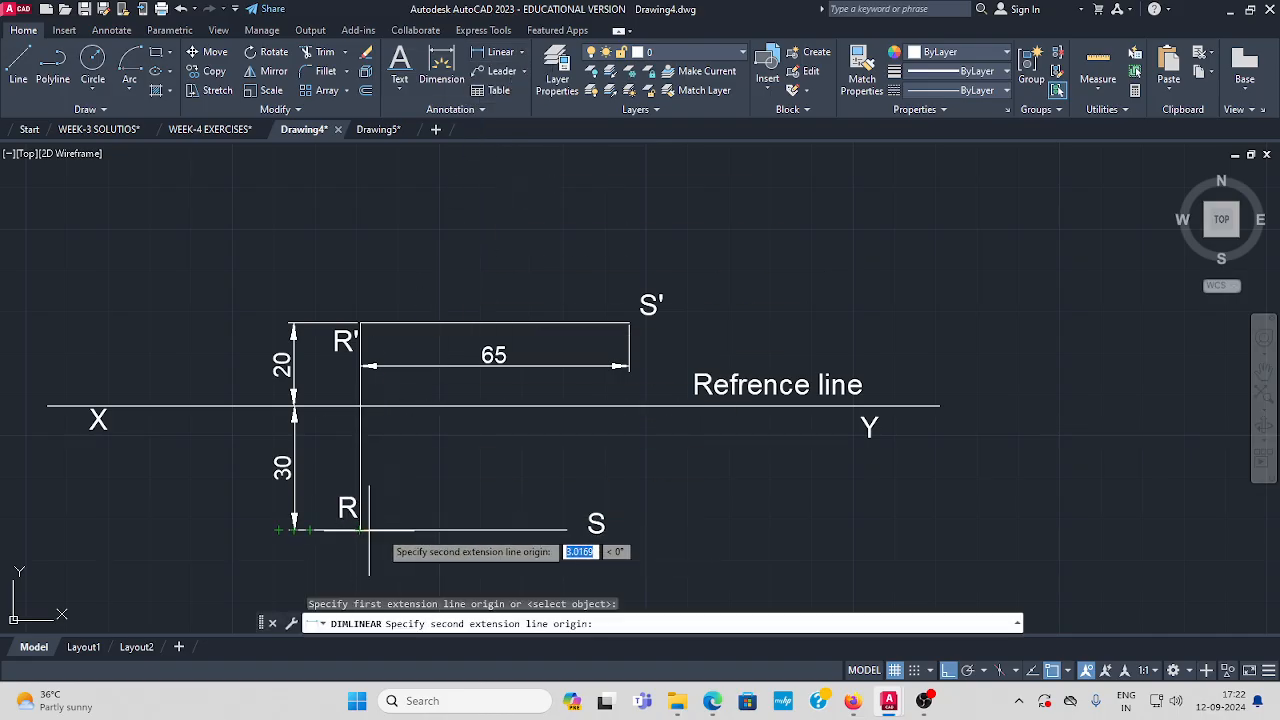
left_click(557, 529)
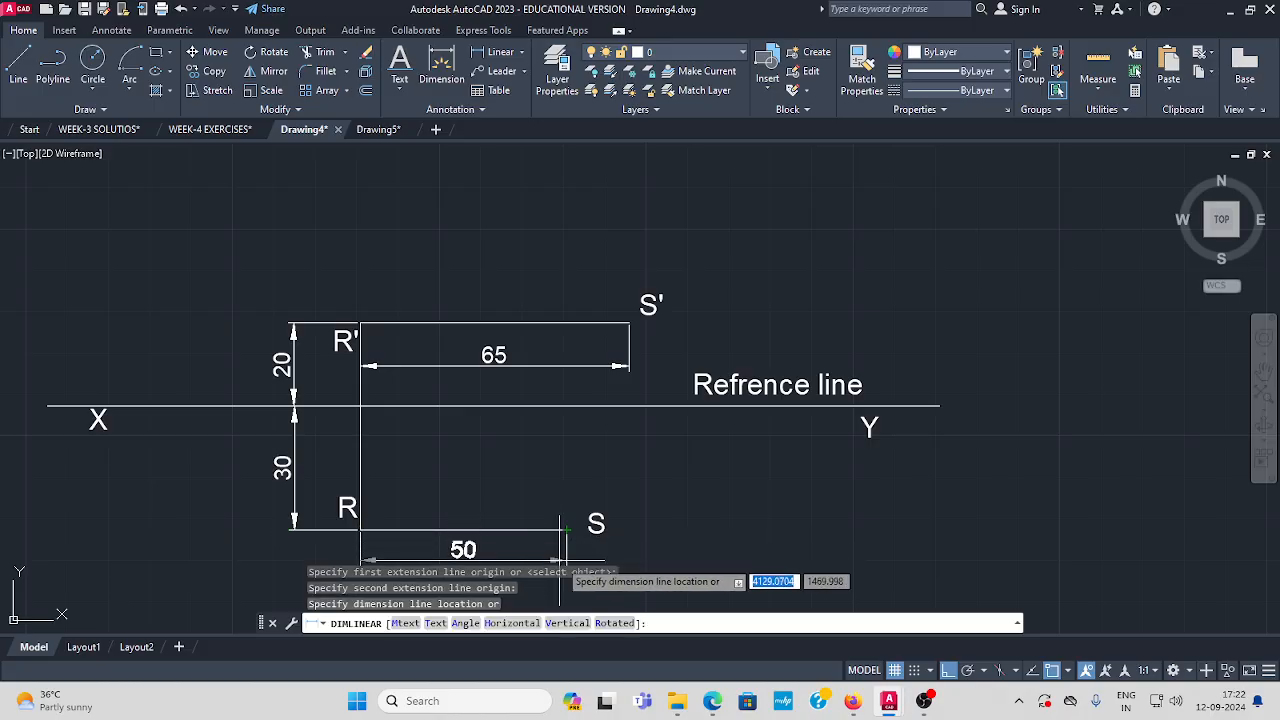
left_click(556, 559)
left_click(620, 508)
key("Escape")
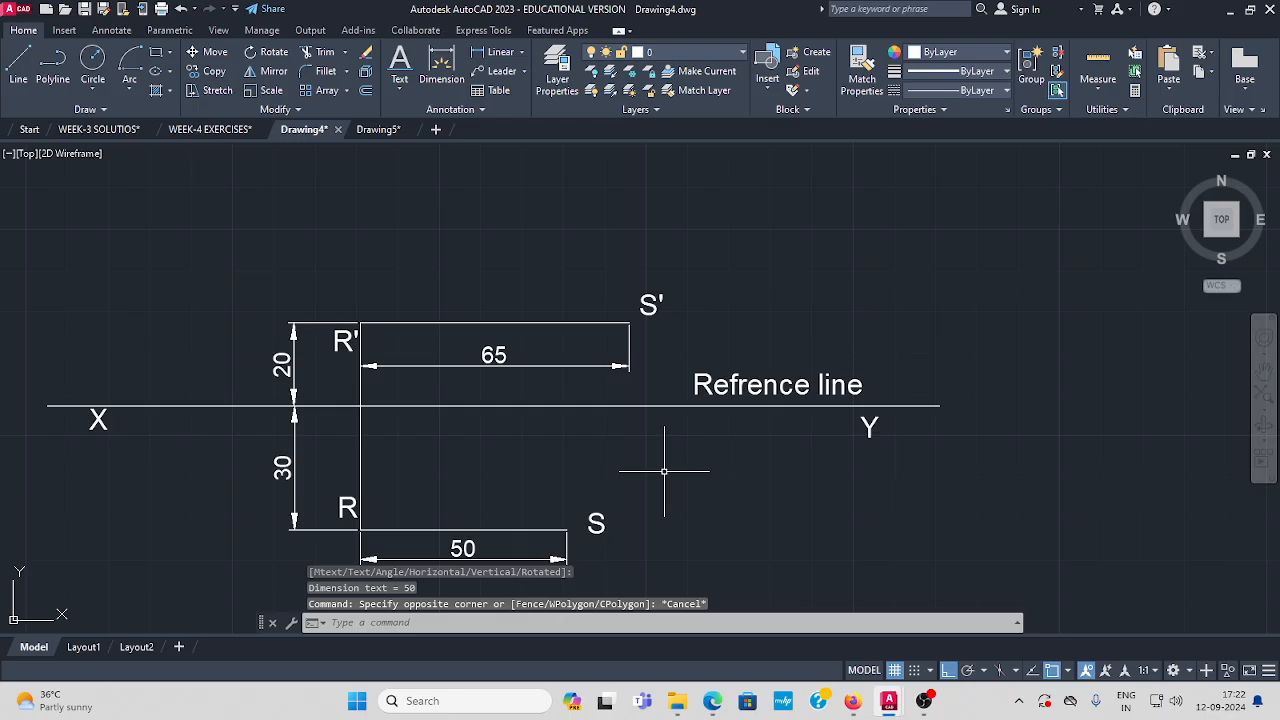
Draw a vertical projector line from point S upward, crossing the reference line and extending well above line R'S'.
middle_click_drag(530, 472, 504, 405)
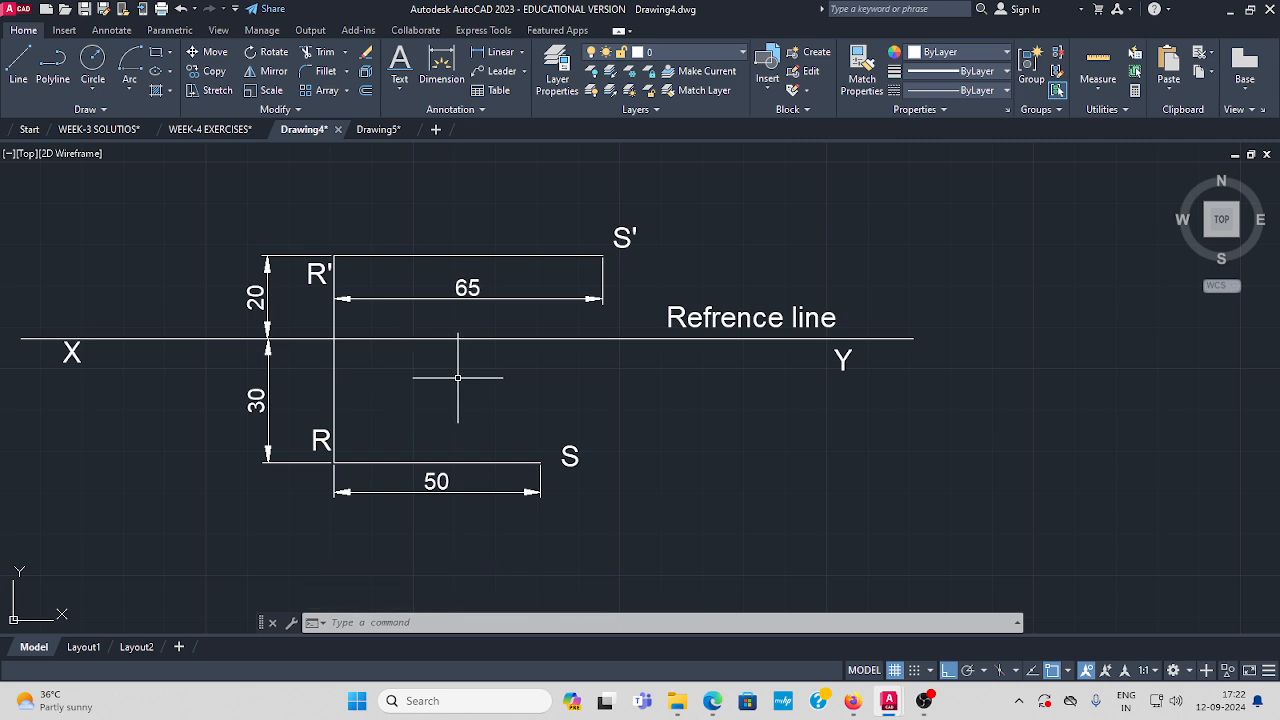
middle_click_drag(458, 372, 451, 439)
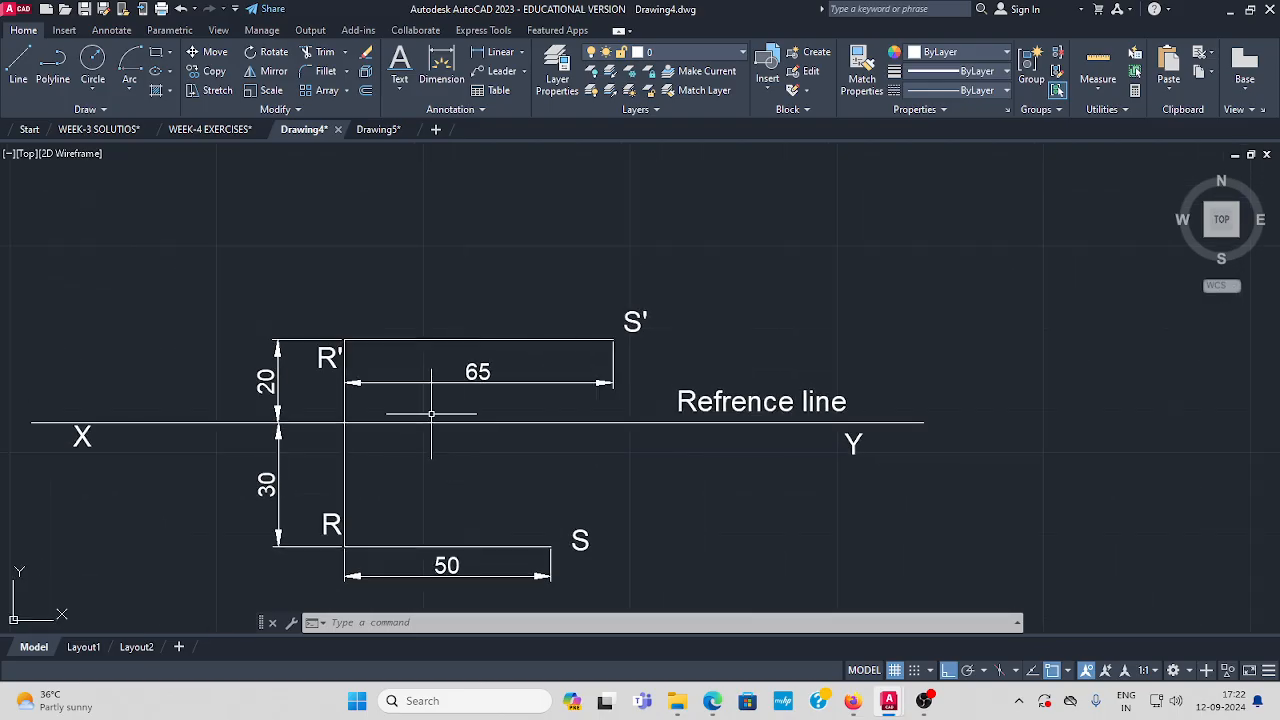
left_click(19, 66)
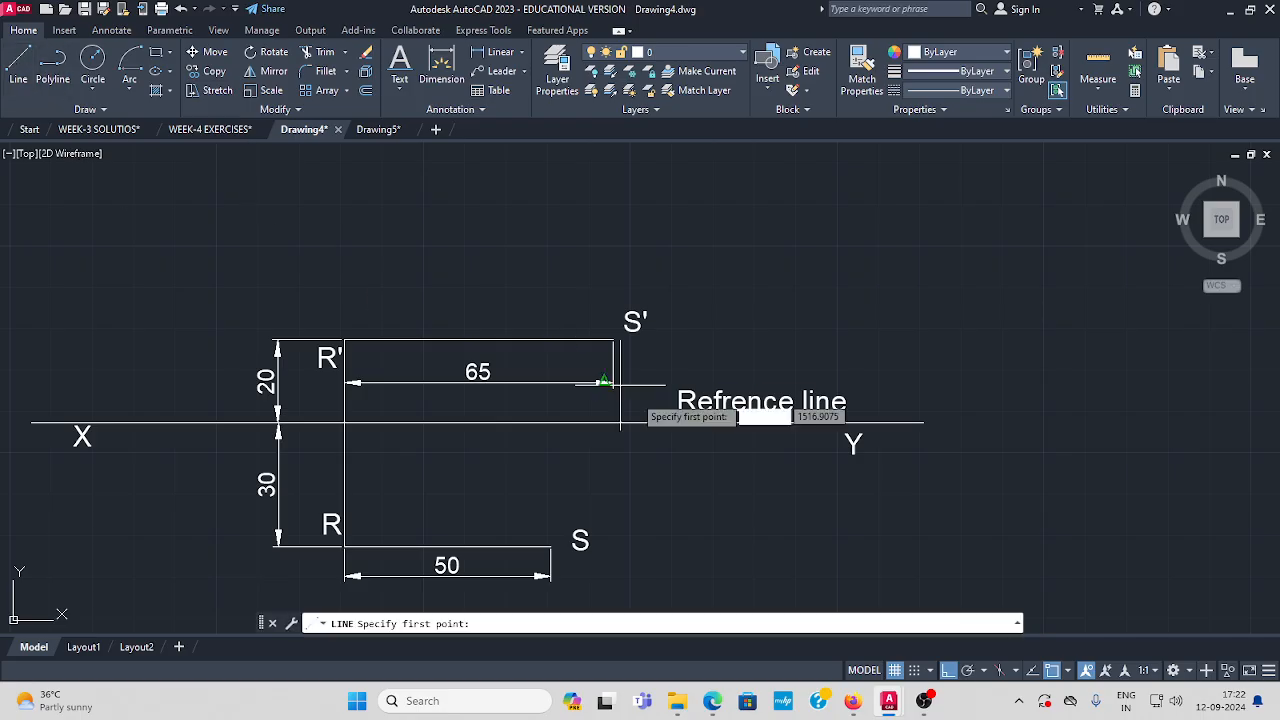
left_click(551, 546)
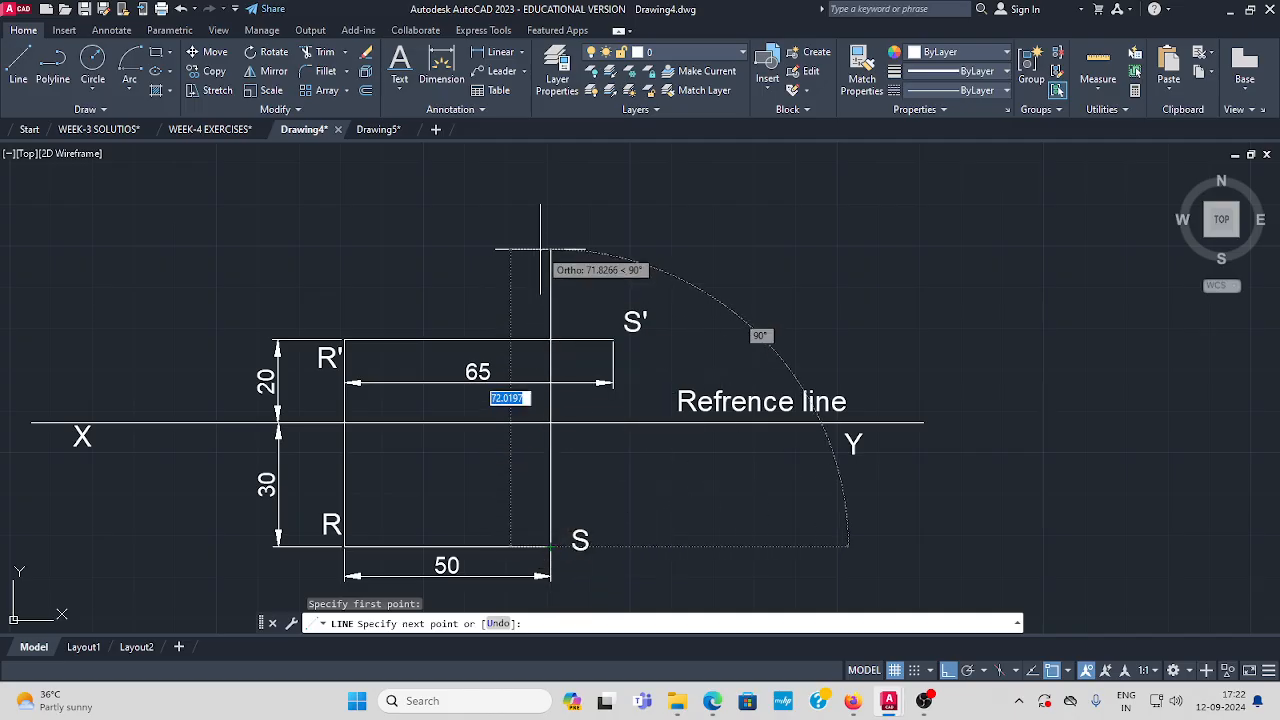
middle_click_drag(541, 249, 506, 390)
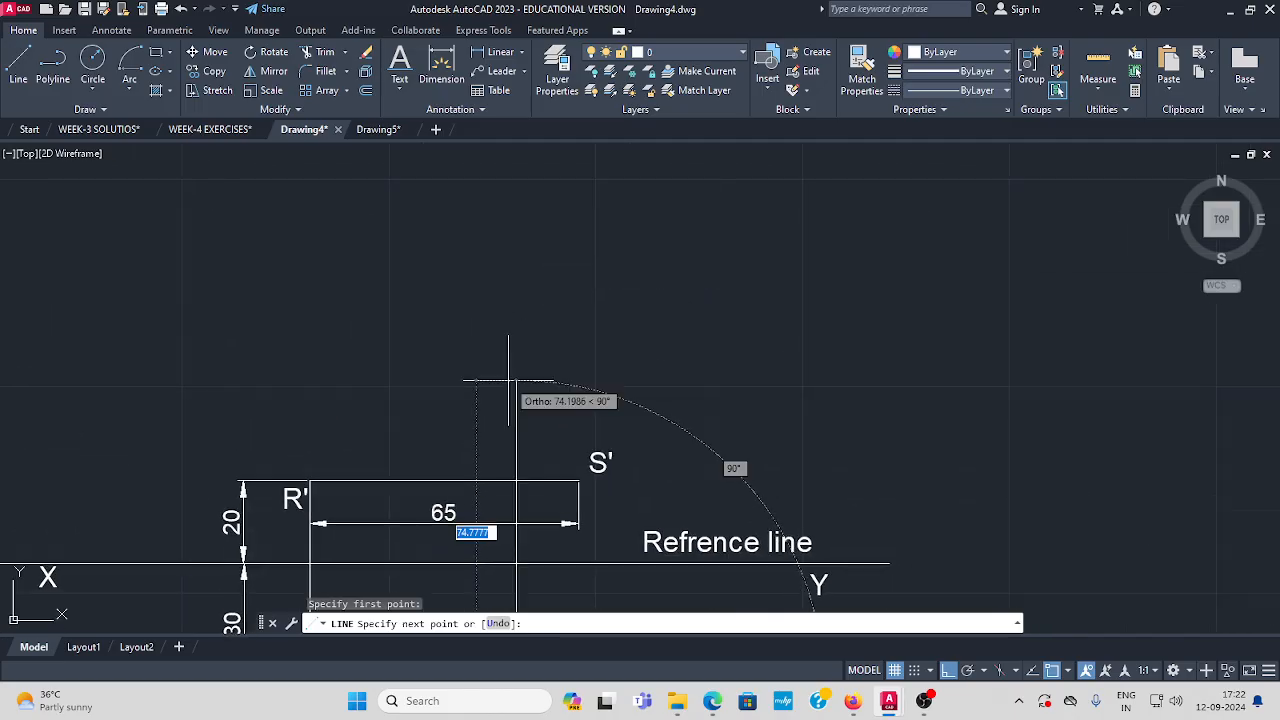
left_click(515, 158)
key("Escape")
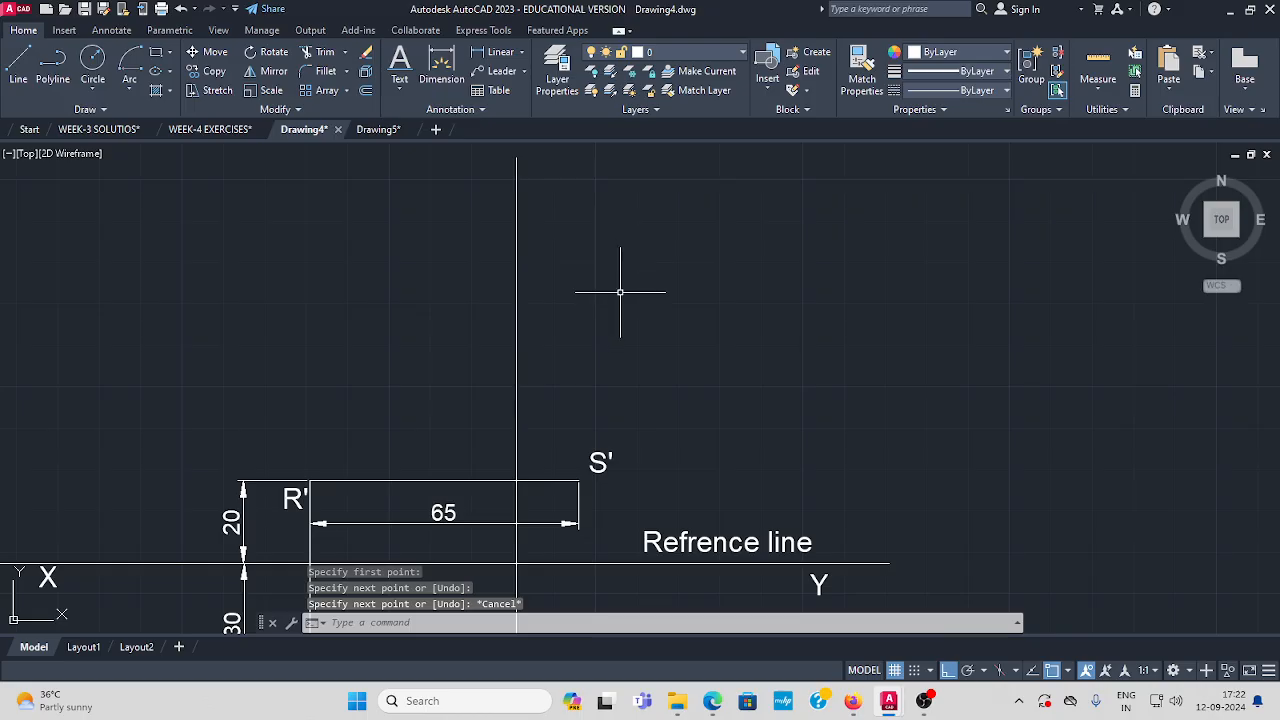
Draw a circle of radius 75 centred on point R'.
scroll(615, 310, "down", 2)
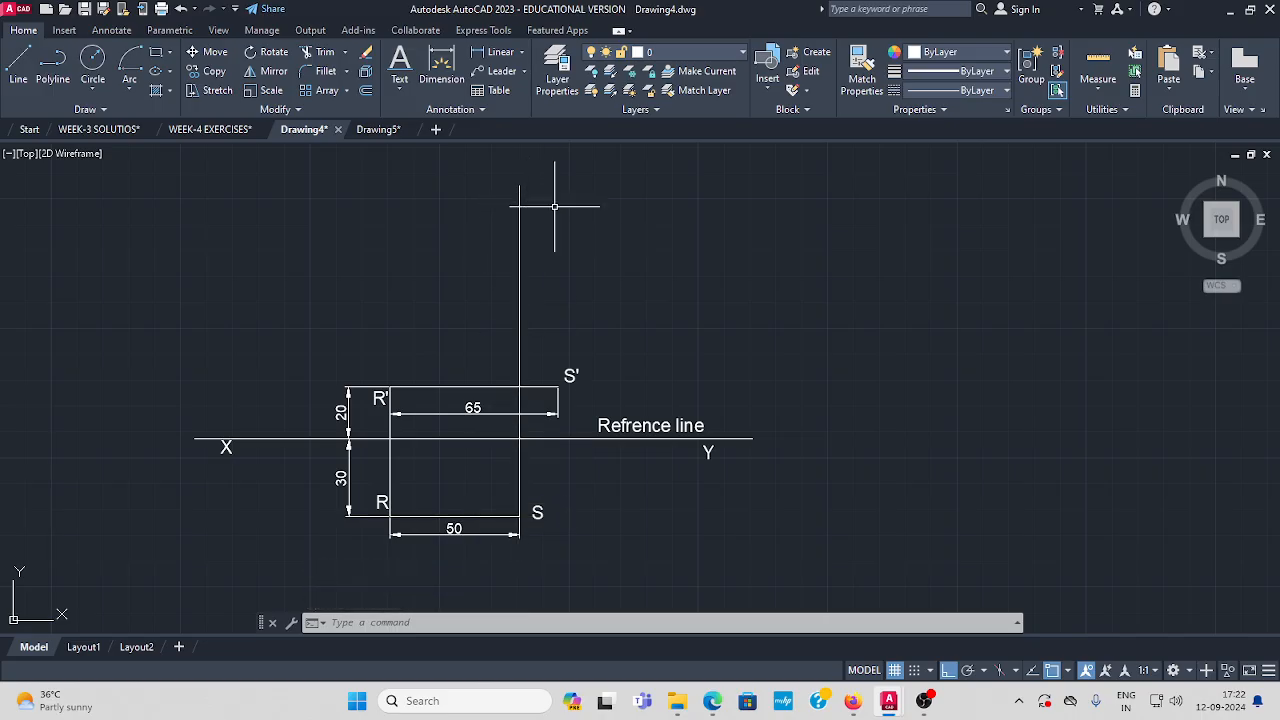
left_click(93, 88)
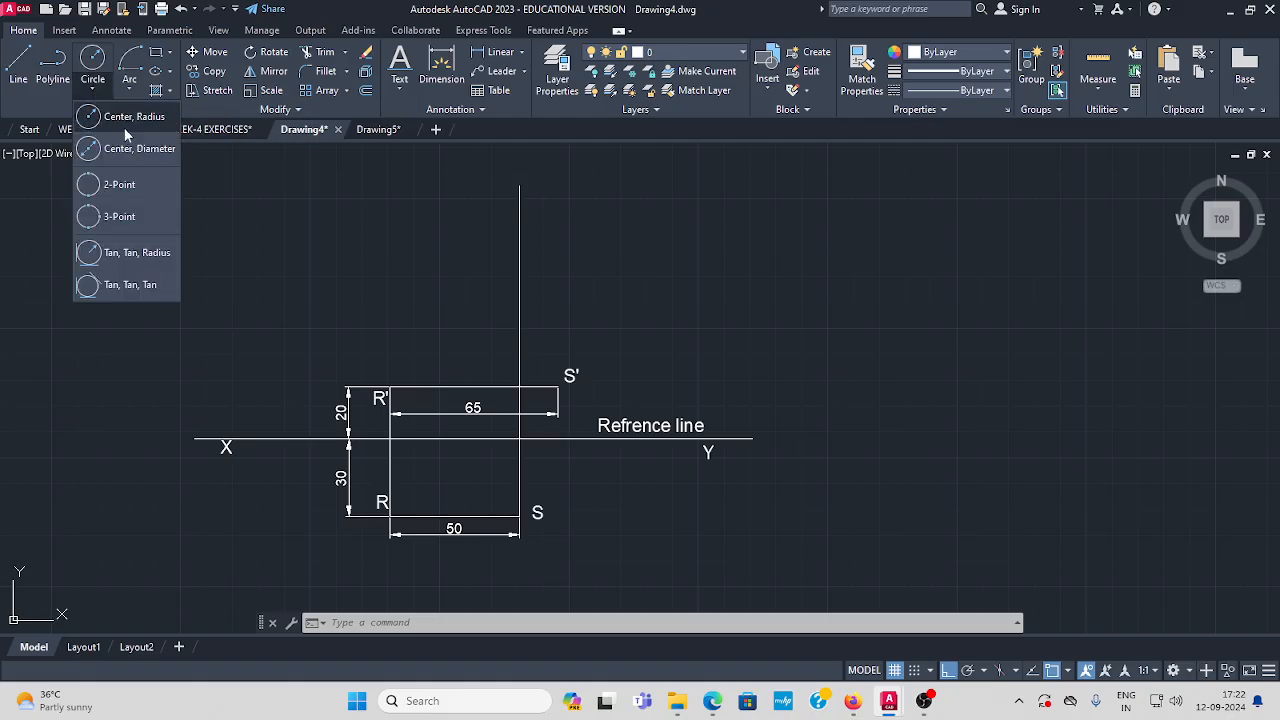
left_click(121, 115)
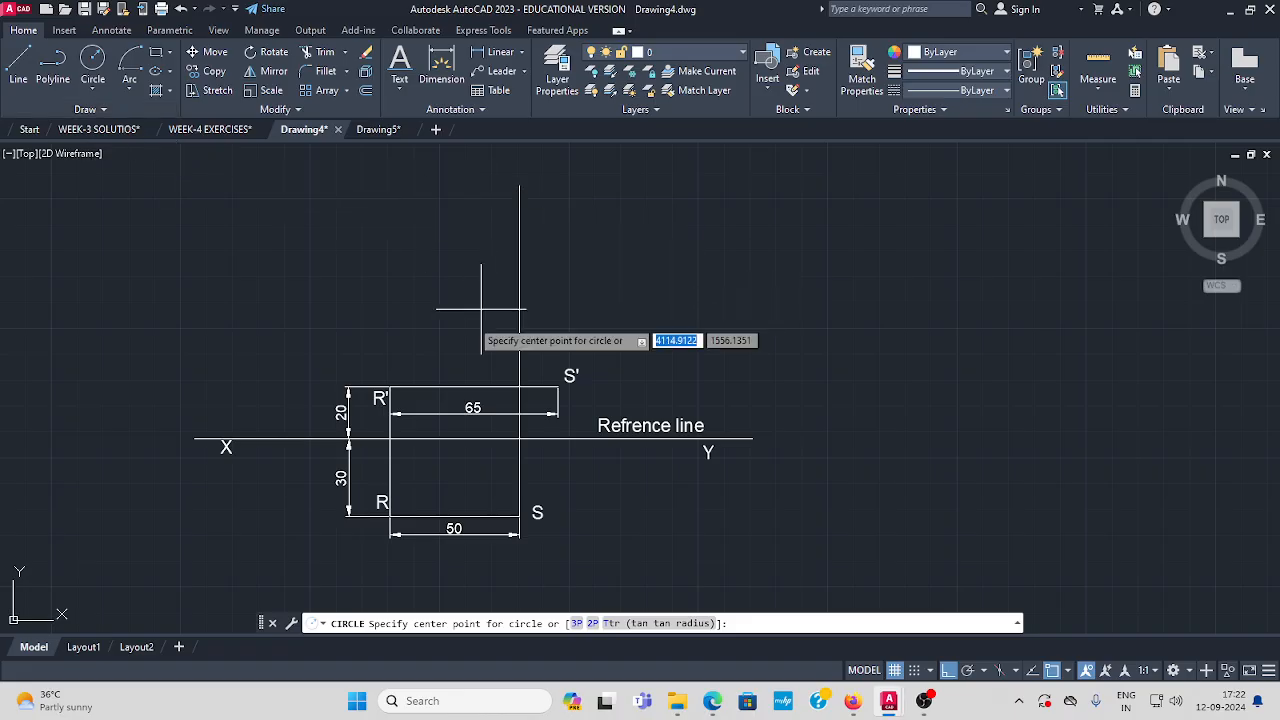
scroll(378, 400, "up", 4)
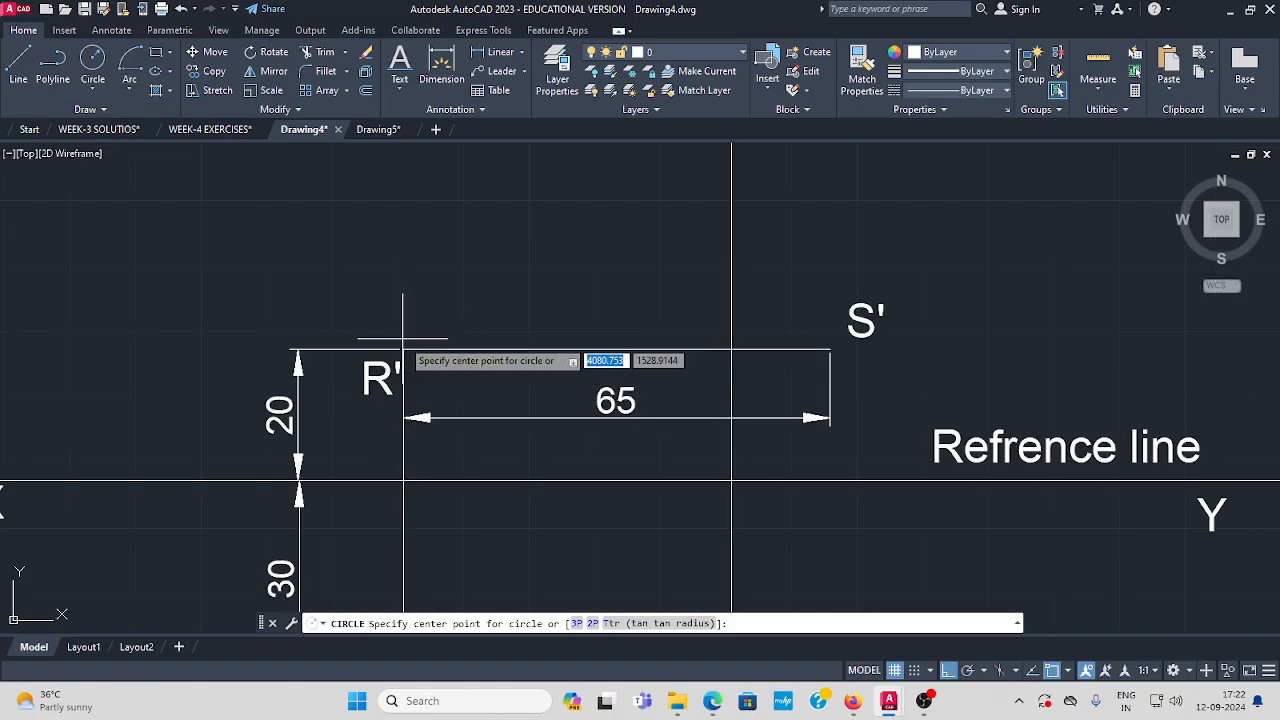
left_click(403, 349)
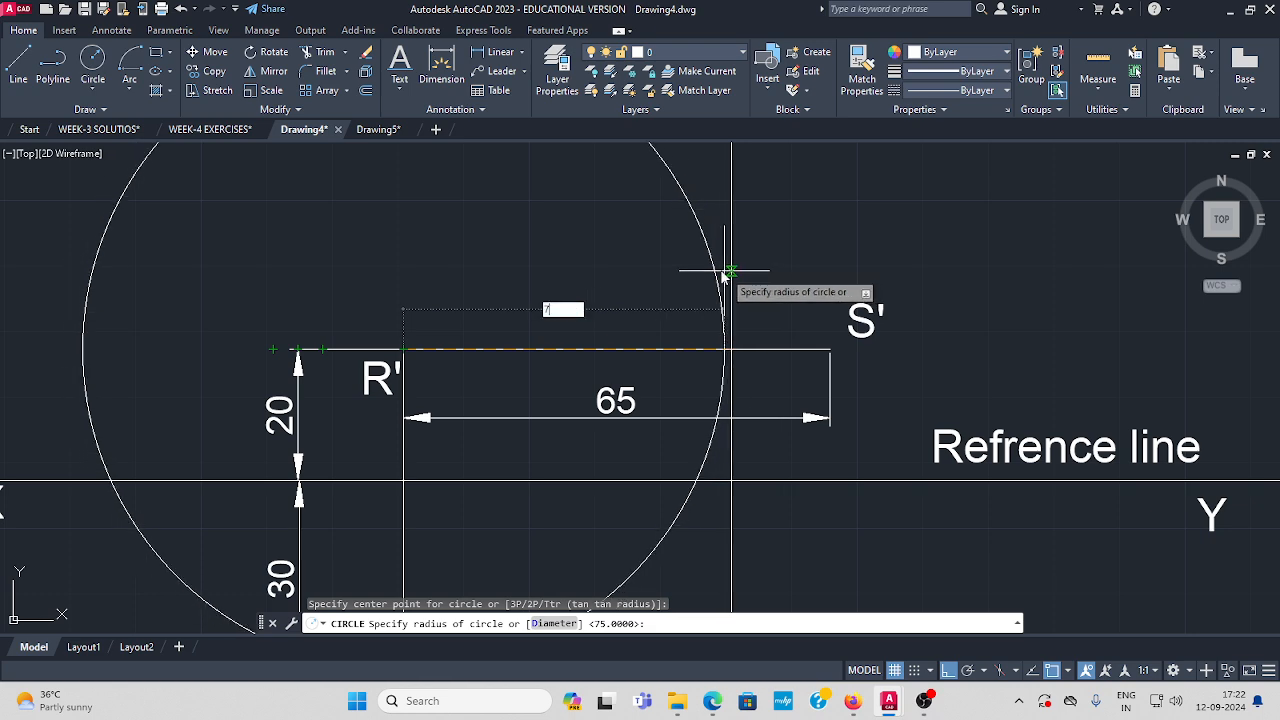
type("75")
key("Return")
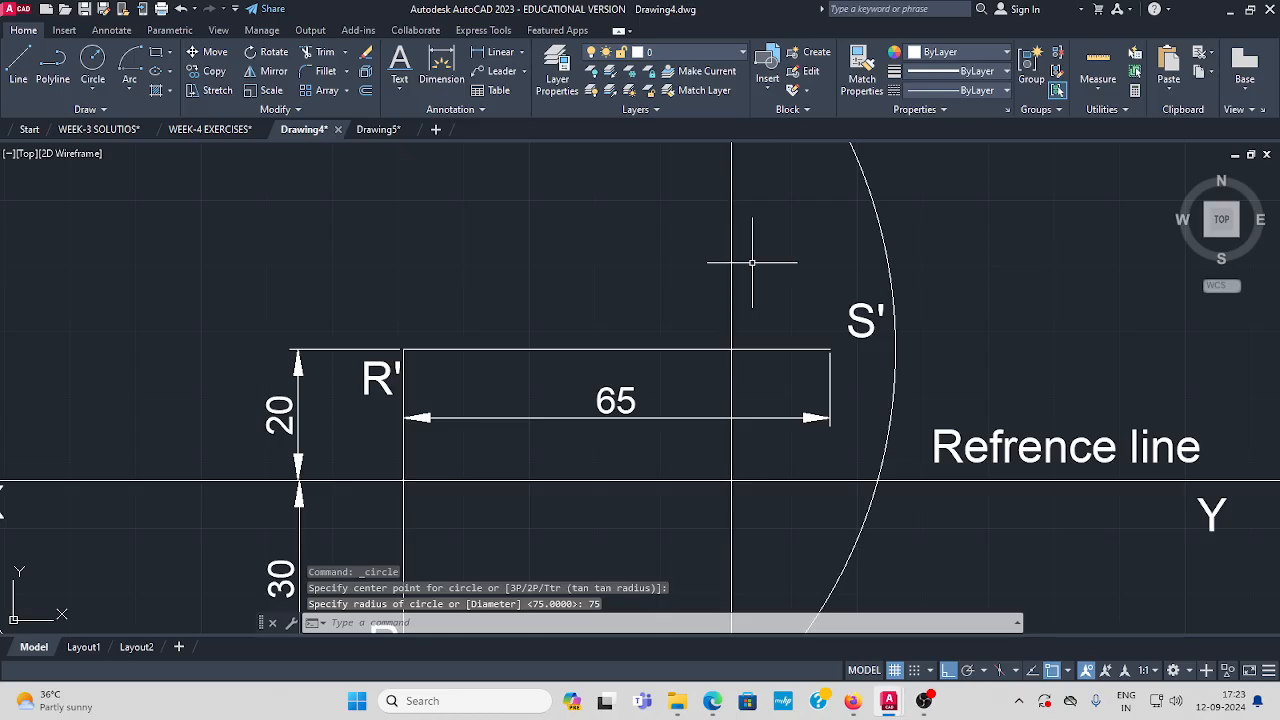
scroll(751, 263, "down", 6)
mouse_move(758, 398)
middle_mouse_down()
mouse_move(680, 250)
mouse_move(488, 295)
middle_mouse_up()
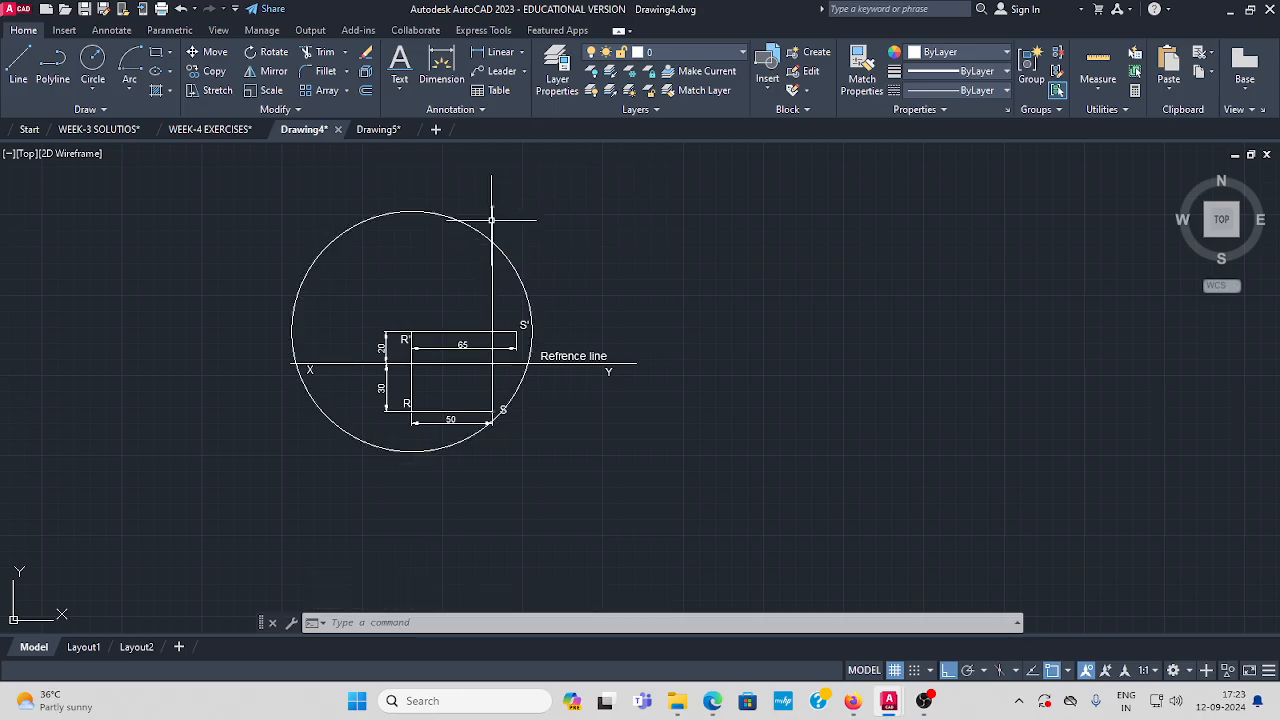
Draw an inclined line from R' to the upper intersection of the circle with the vertical projector from S.
scroll(491, 219, "up", 4)
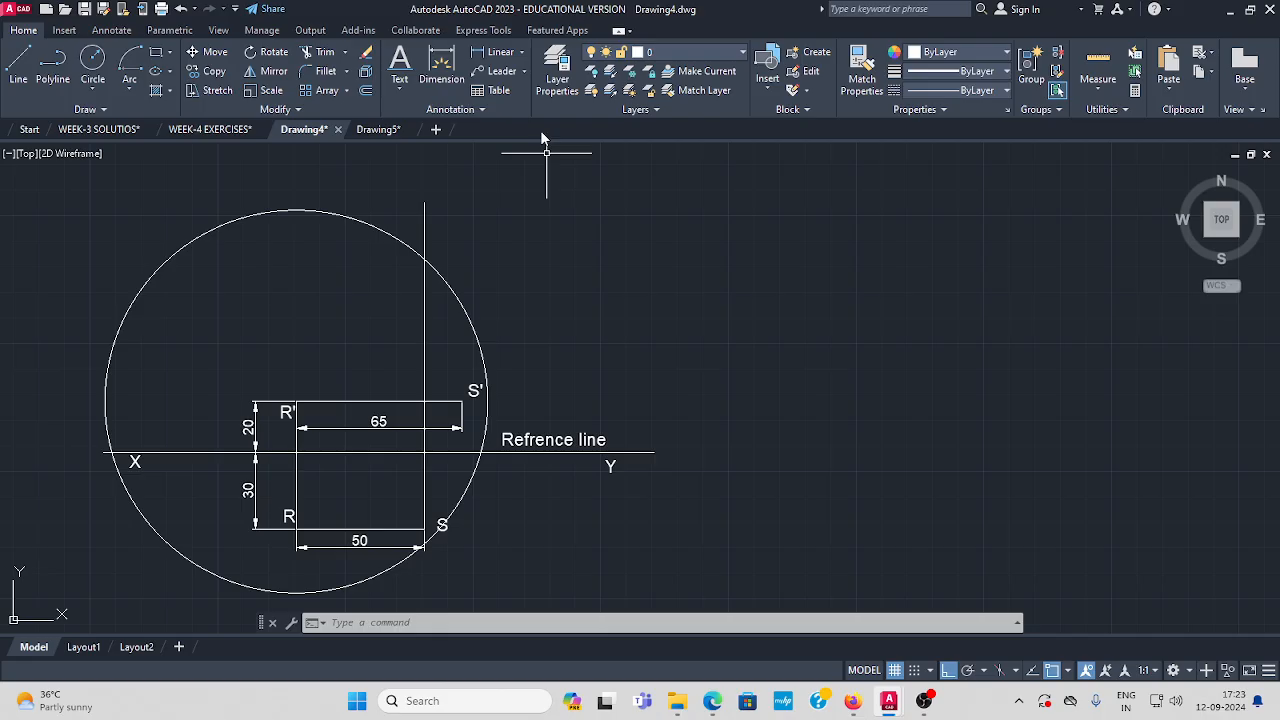
left_click(14, 64)
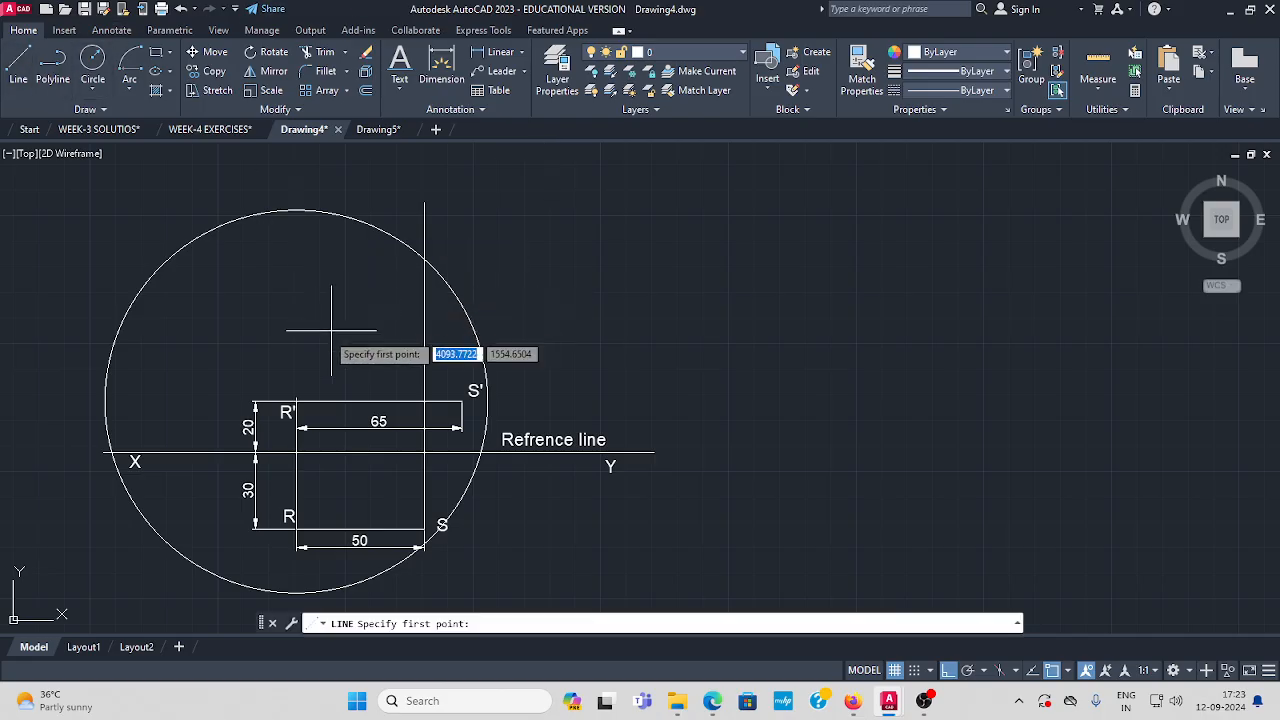
left_click(297, 401)
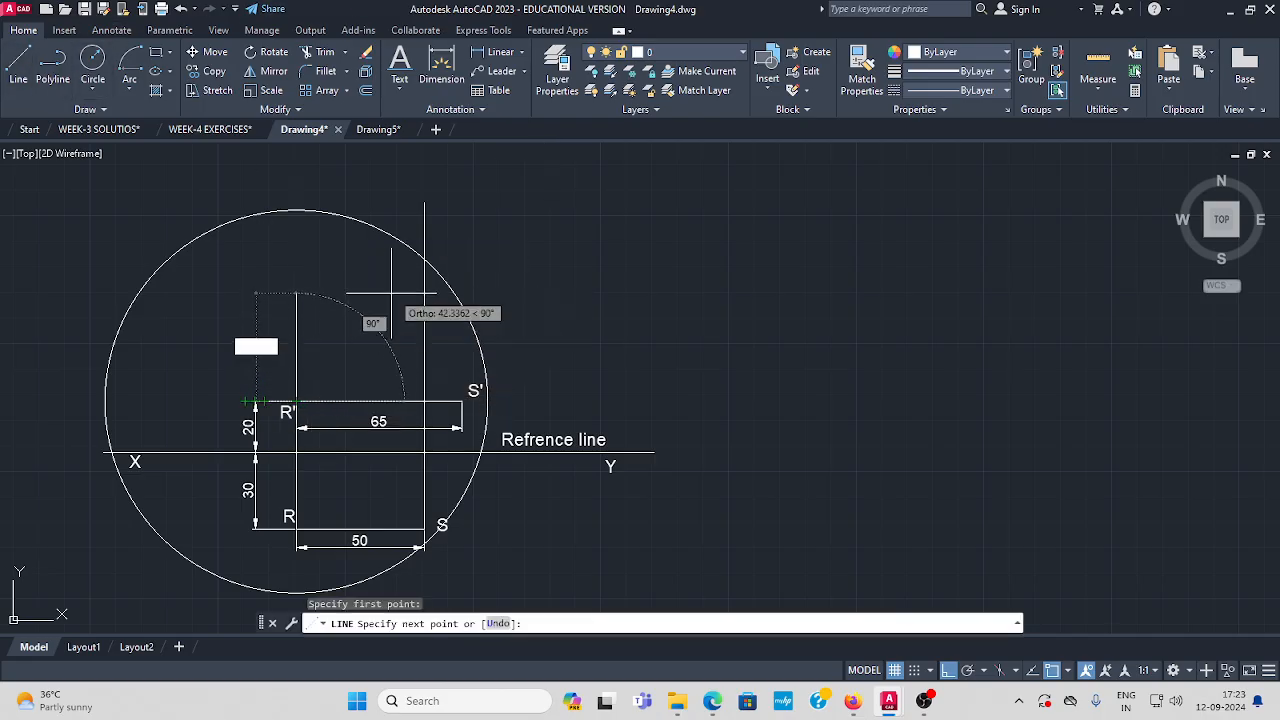
left_click(425, 259)
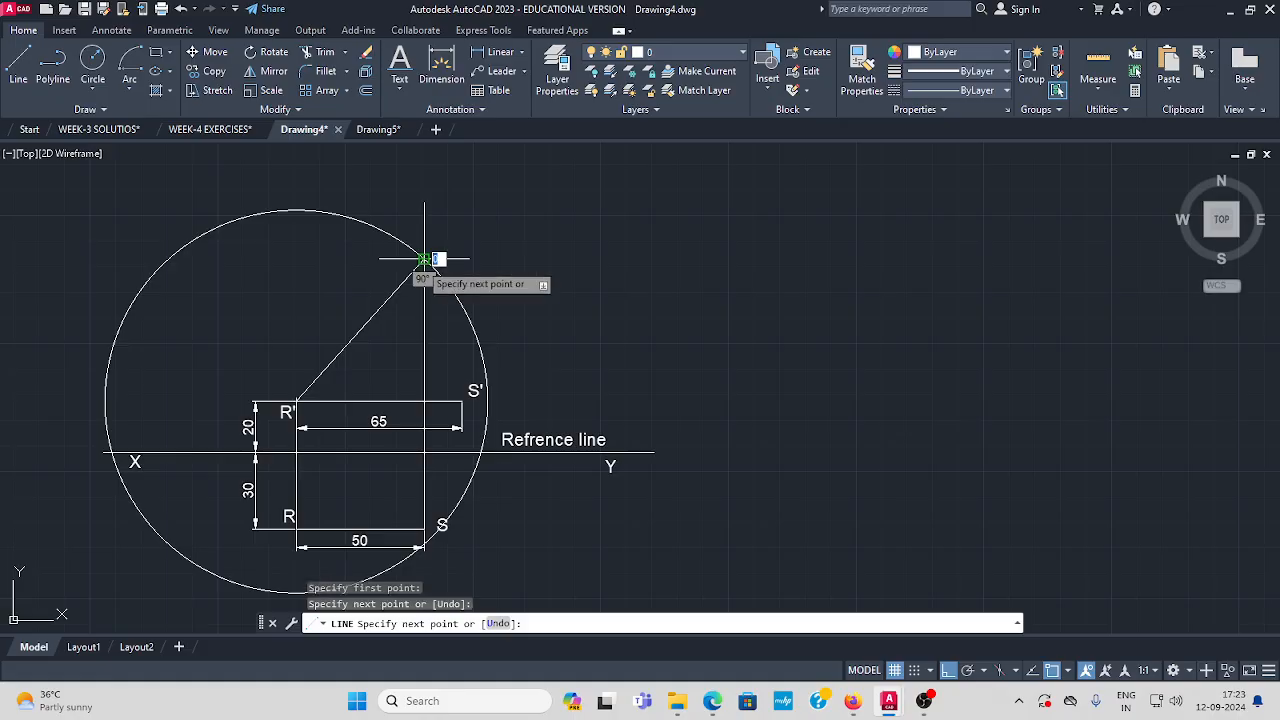
key("Escape")
Erase the construction circle centred on R'.
middle_click_drag(549, 364, 586, 323)
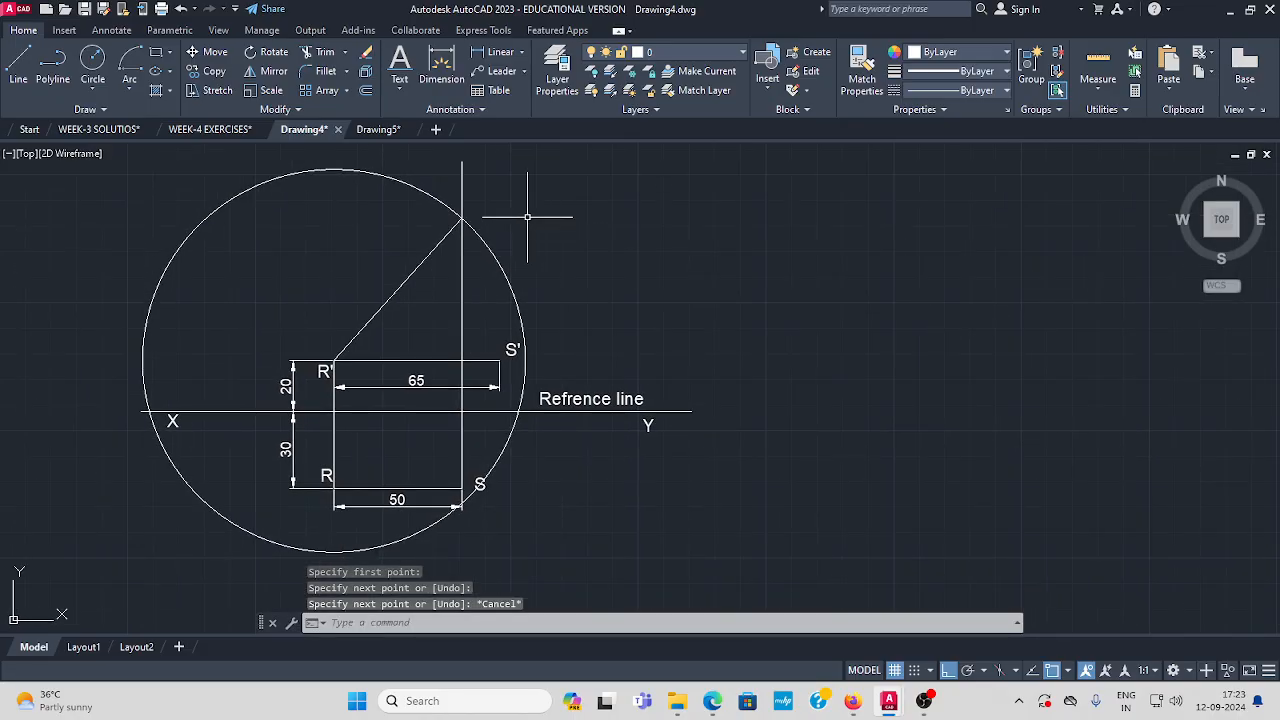
left_click(262, 183)
key("Delete")
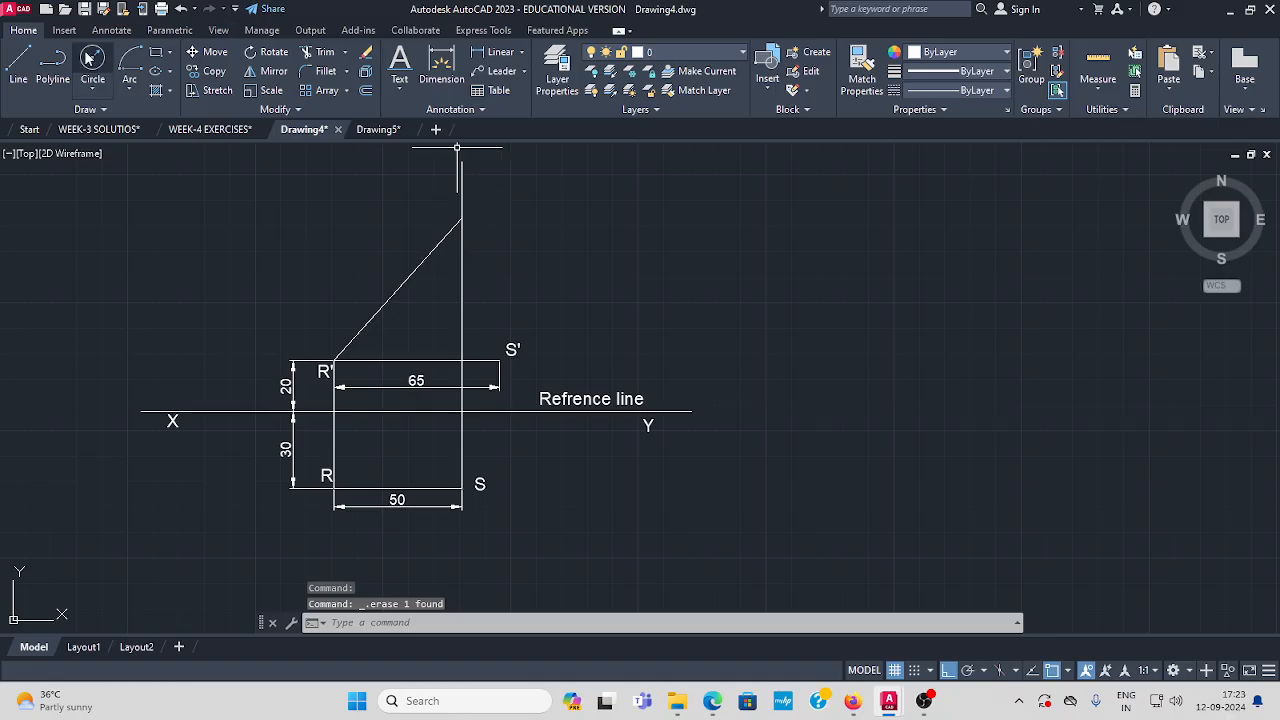
Draw a horizontal locus line through the upper end of the inclined line, extending well to both sides of the projector from S.
left_click(18, 62)
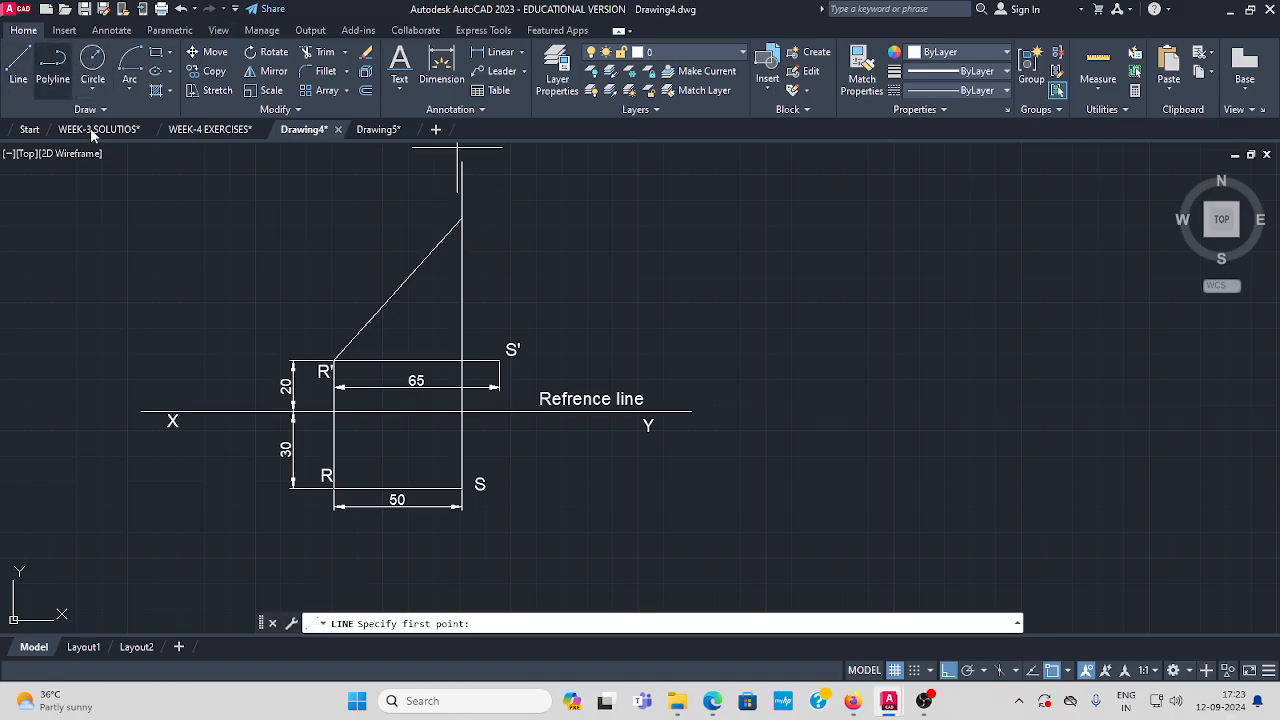
left_click(461, 218)
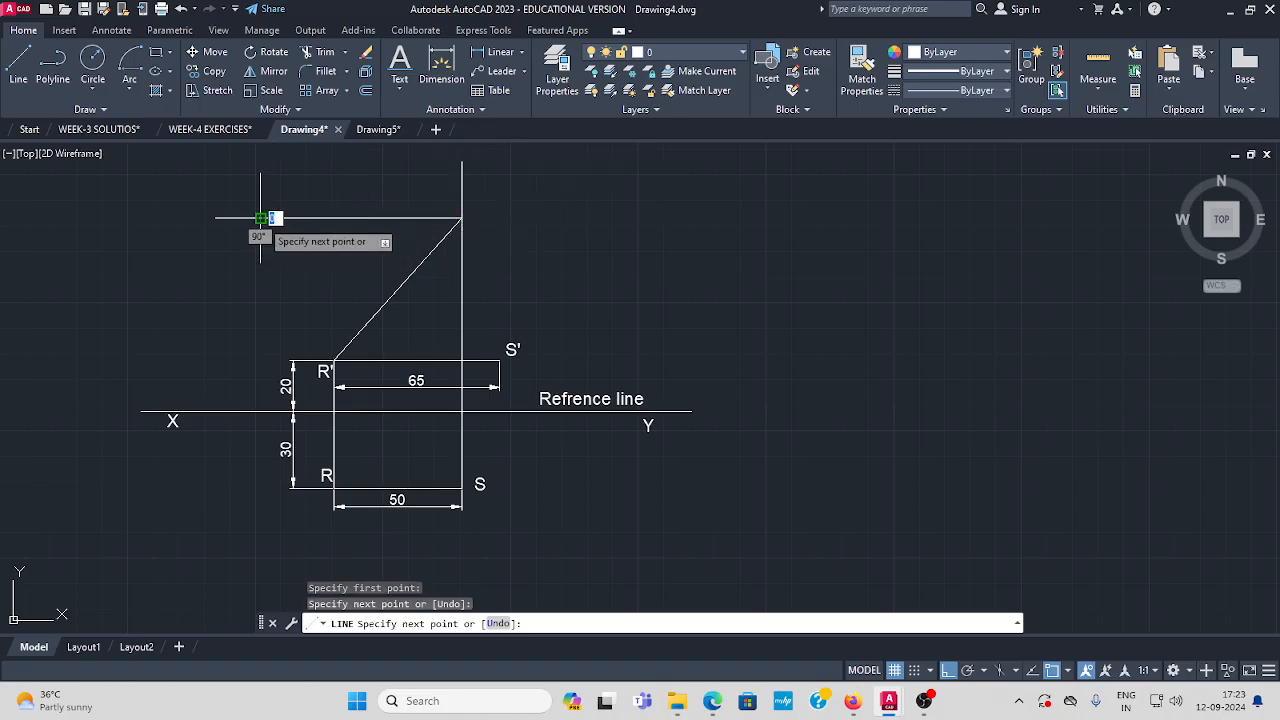
left_click(461, 218)
left_click(679, 216)
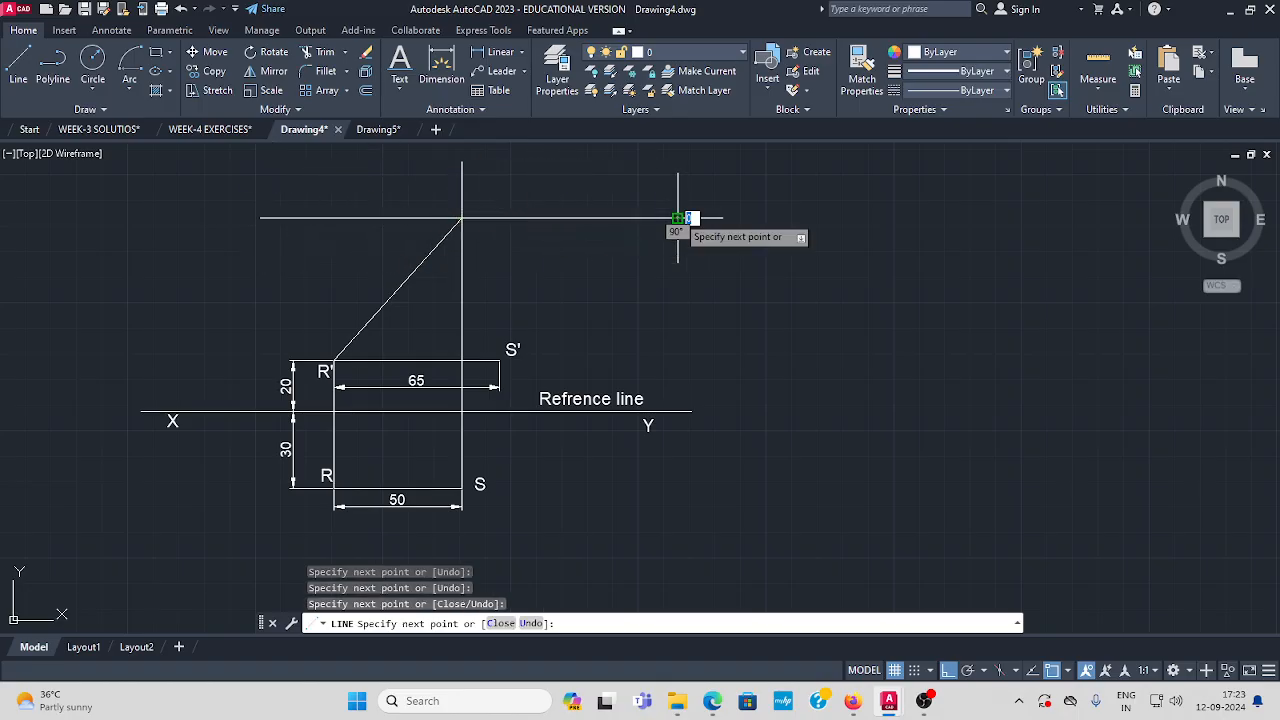
key("Escape")
Draw a circle of radius 75 centred on point R.
middle_click_drag(534, 322, 524, 289)
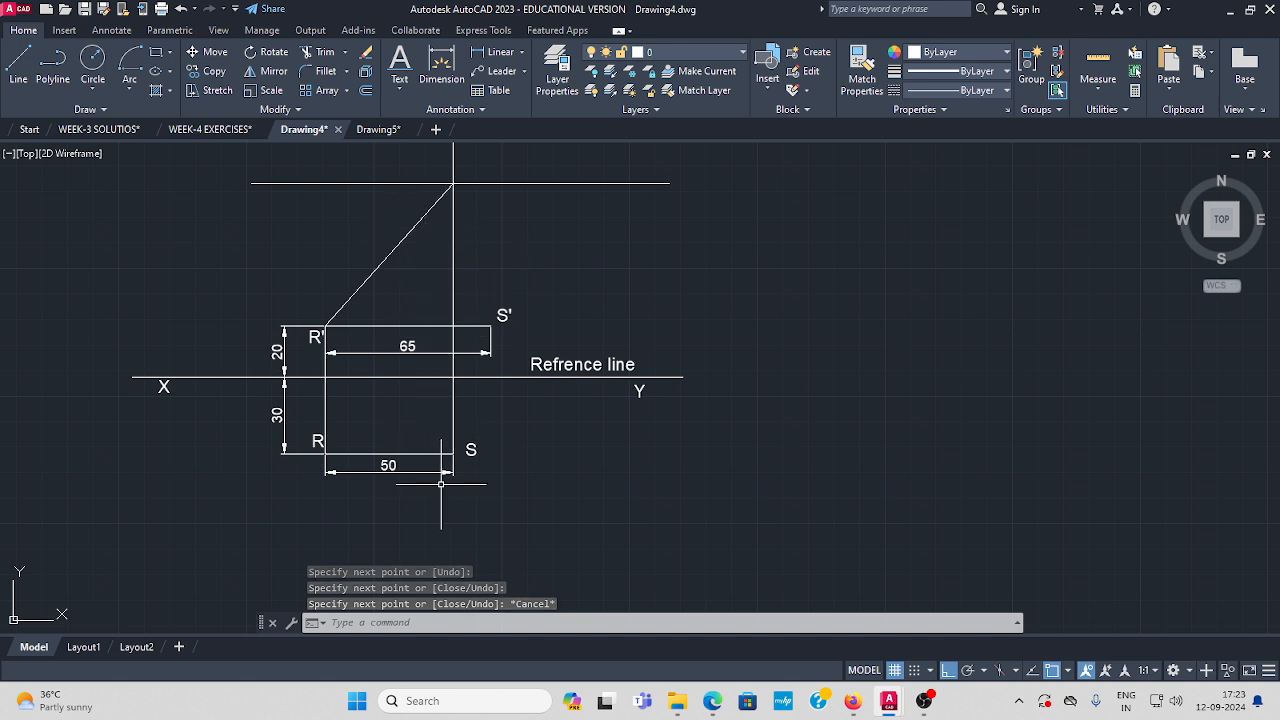
left_click(93, 94)
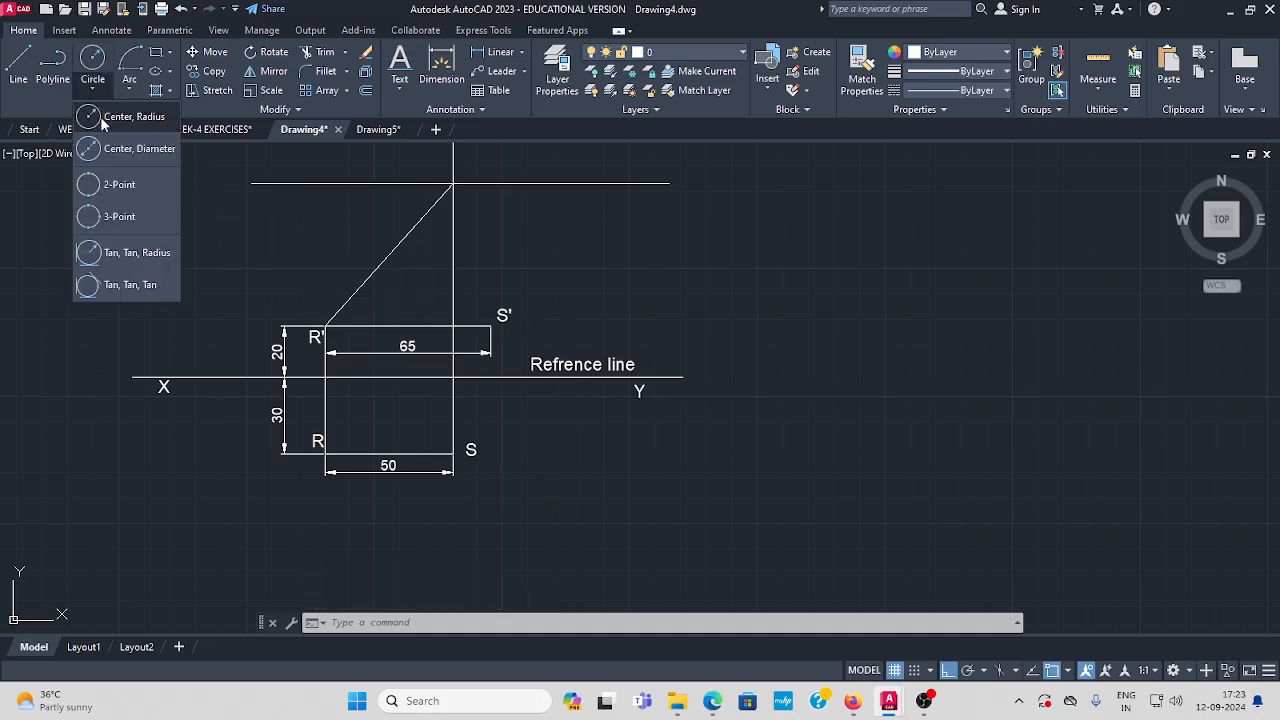
left_click(107, 120)
scroll(308, 481, "up", 2)
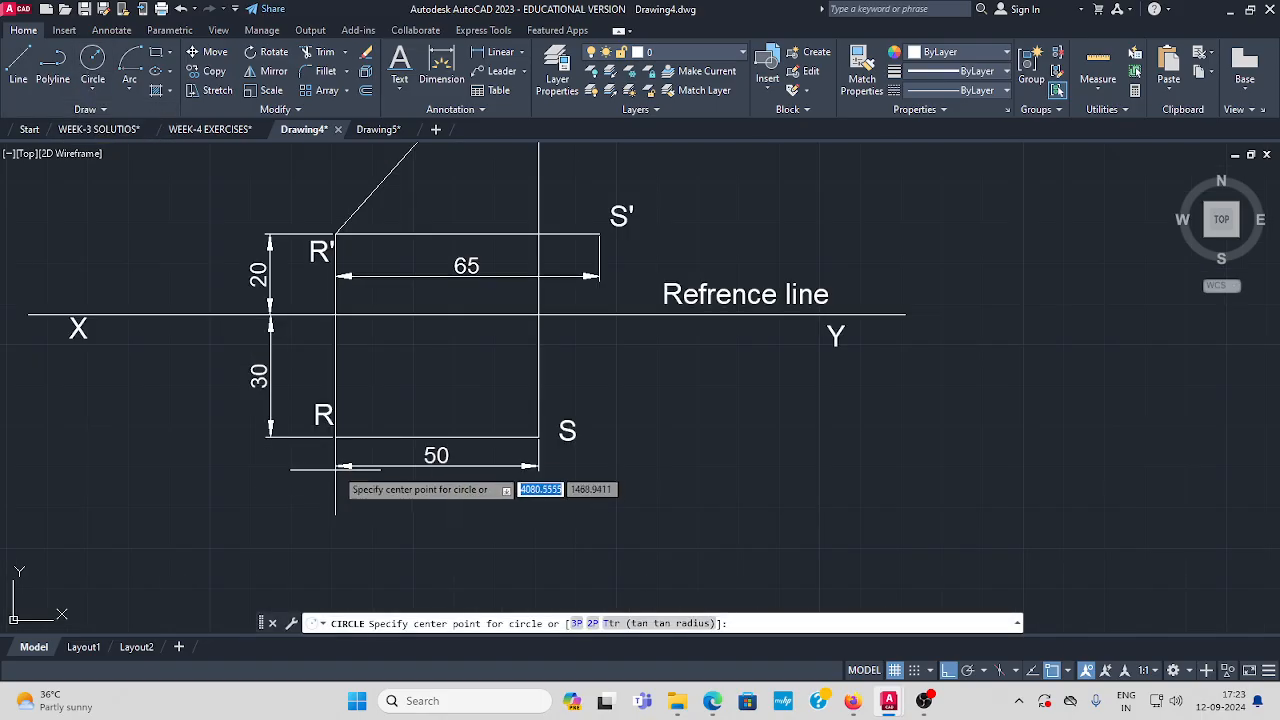
left_click(335, 437)
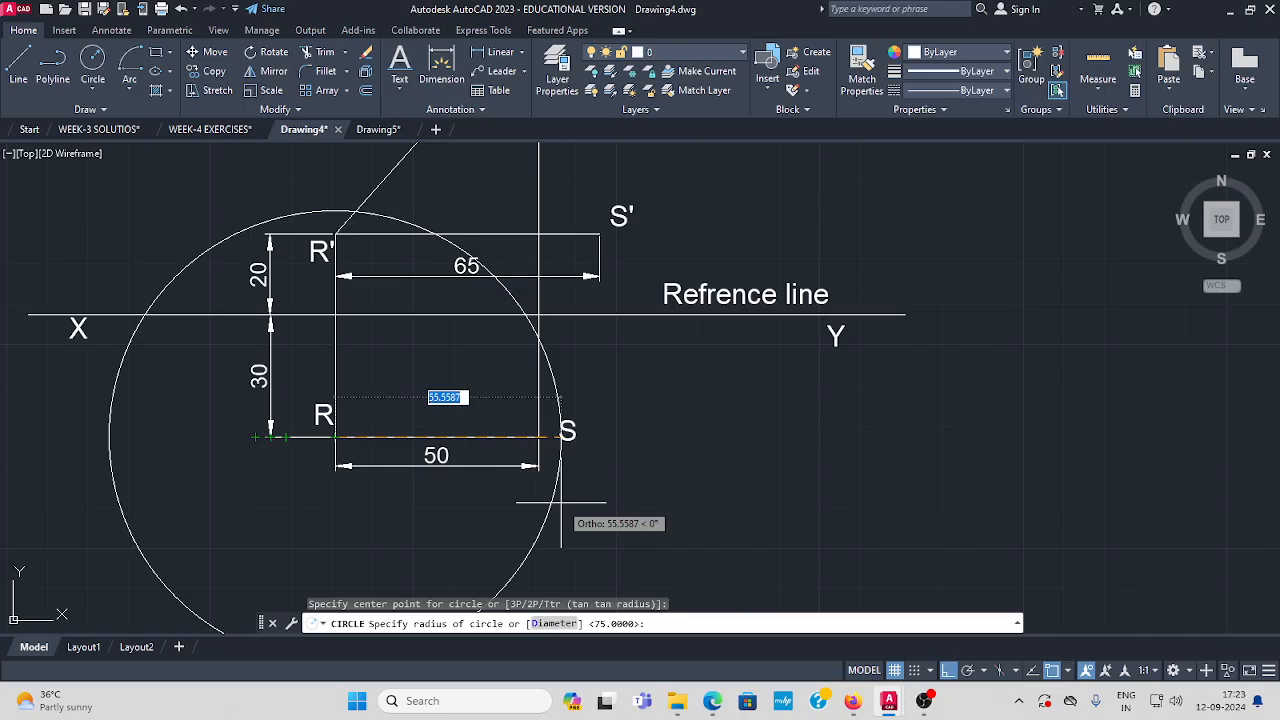
type("7")
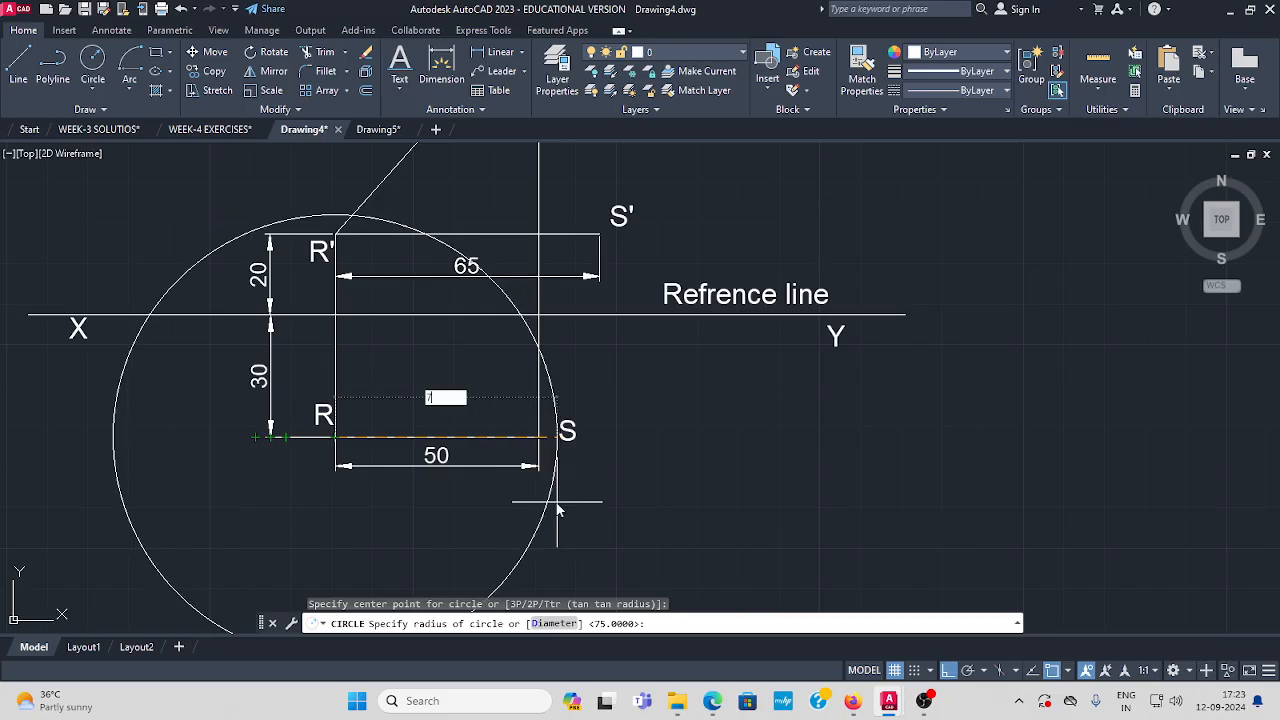
type("5")
key("Return")
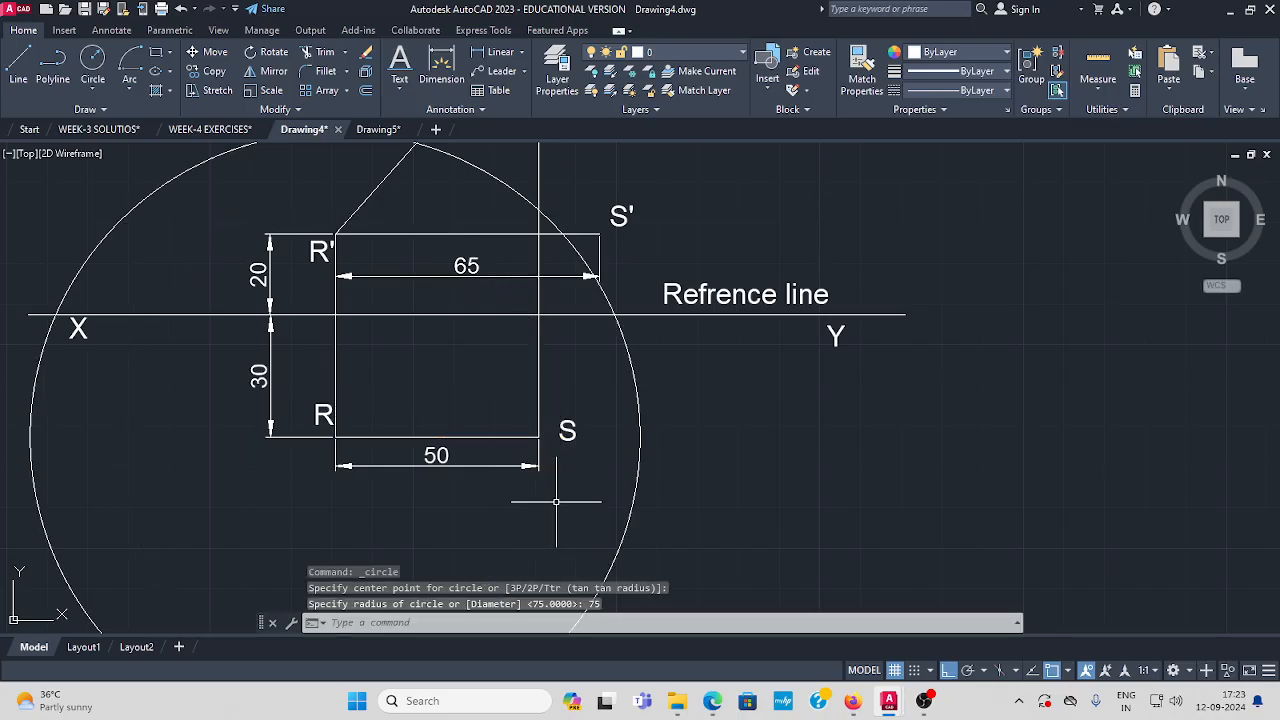
key("Escape")
Draw a vertical projector line from point S' downward, crossing the reference line and extending past the lower part of the circle.
scroll(565, 435, "down", 3)
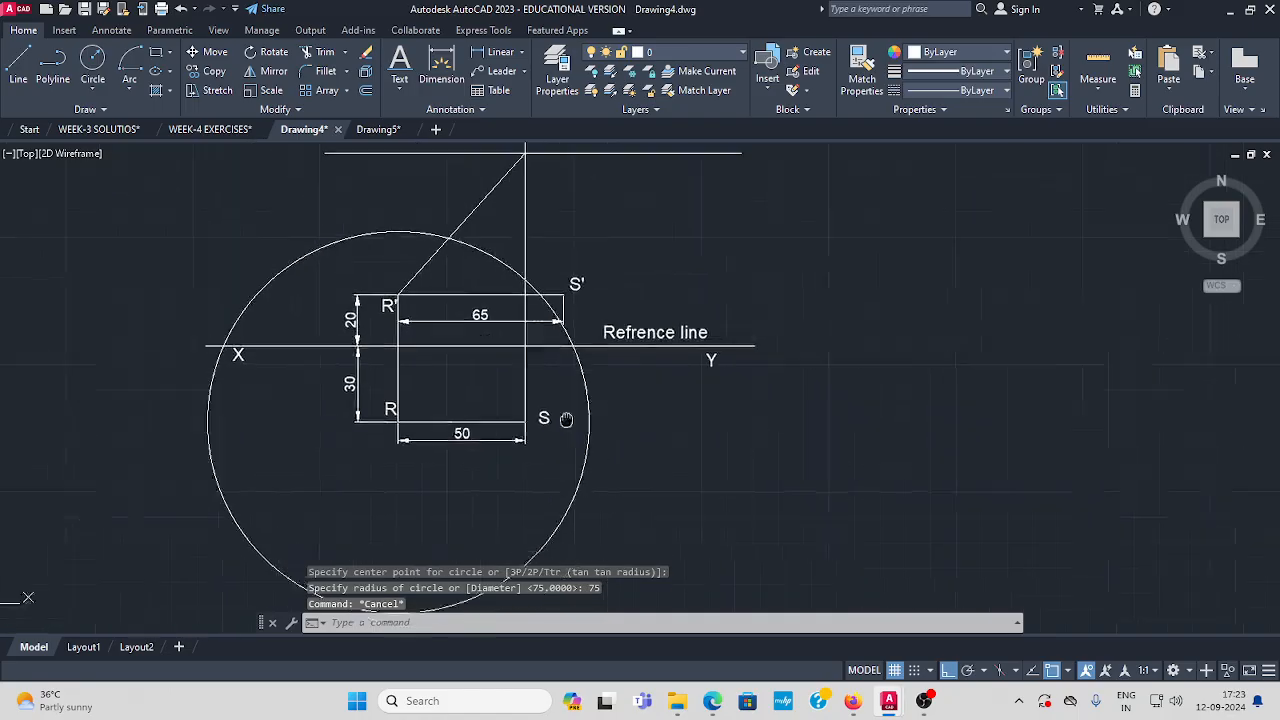
left_click(19, 66)
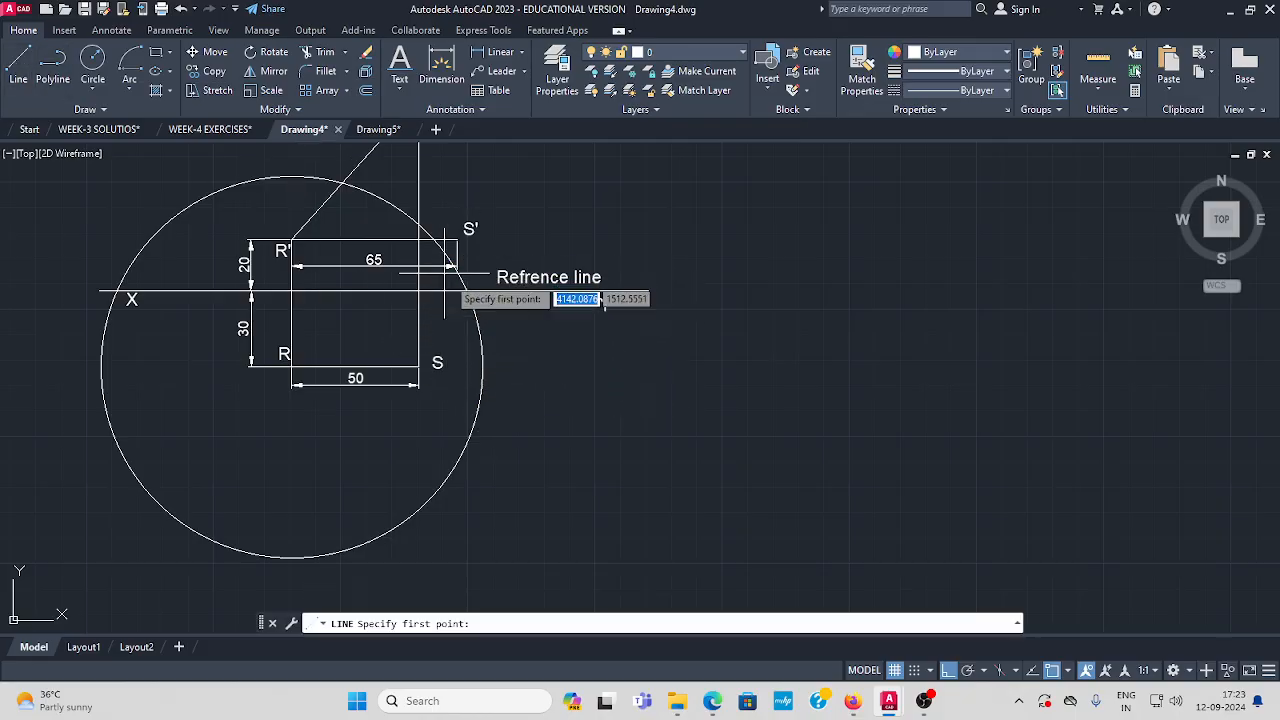
middle_click_drag(445, 290, 397, 326)
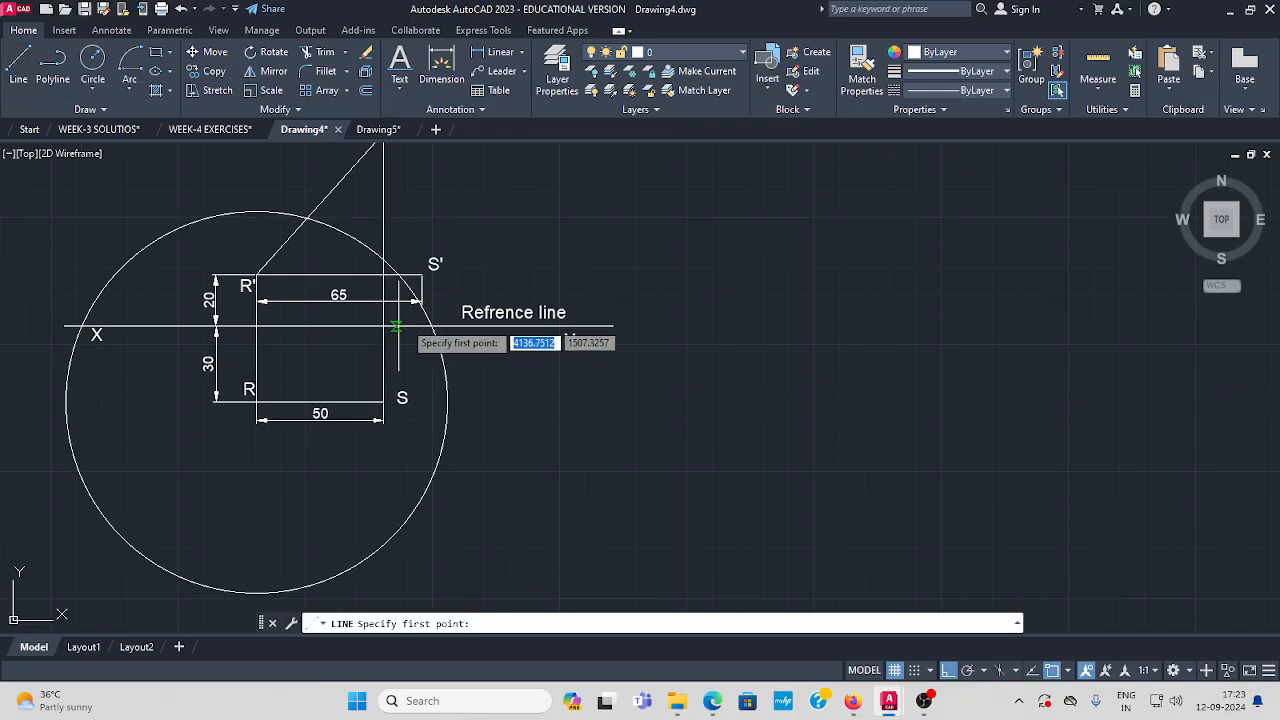
left_click(421, 275)
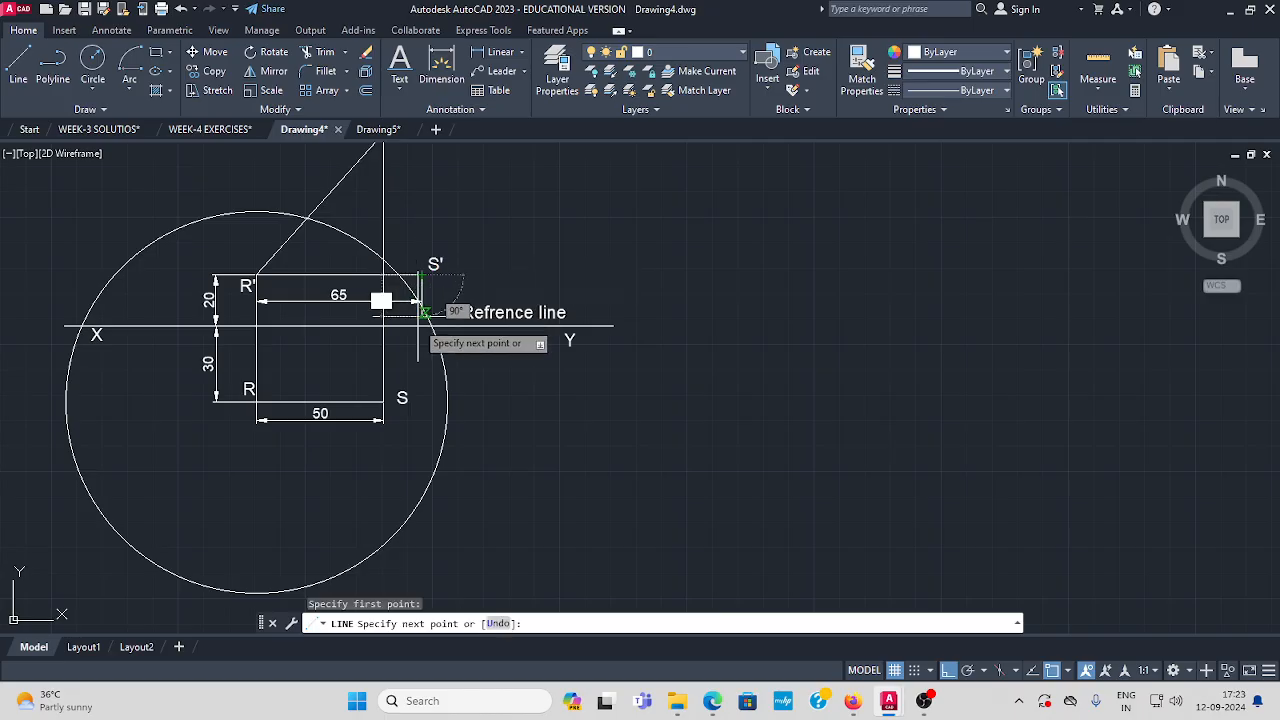
middle_click_drag(424, 548, 431, 491)
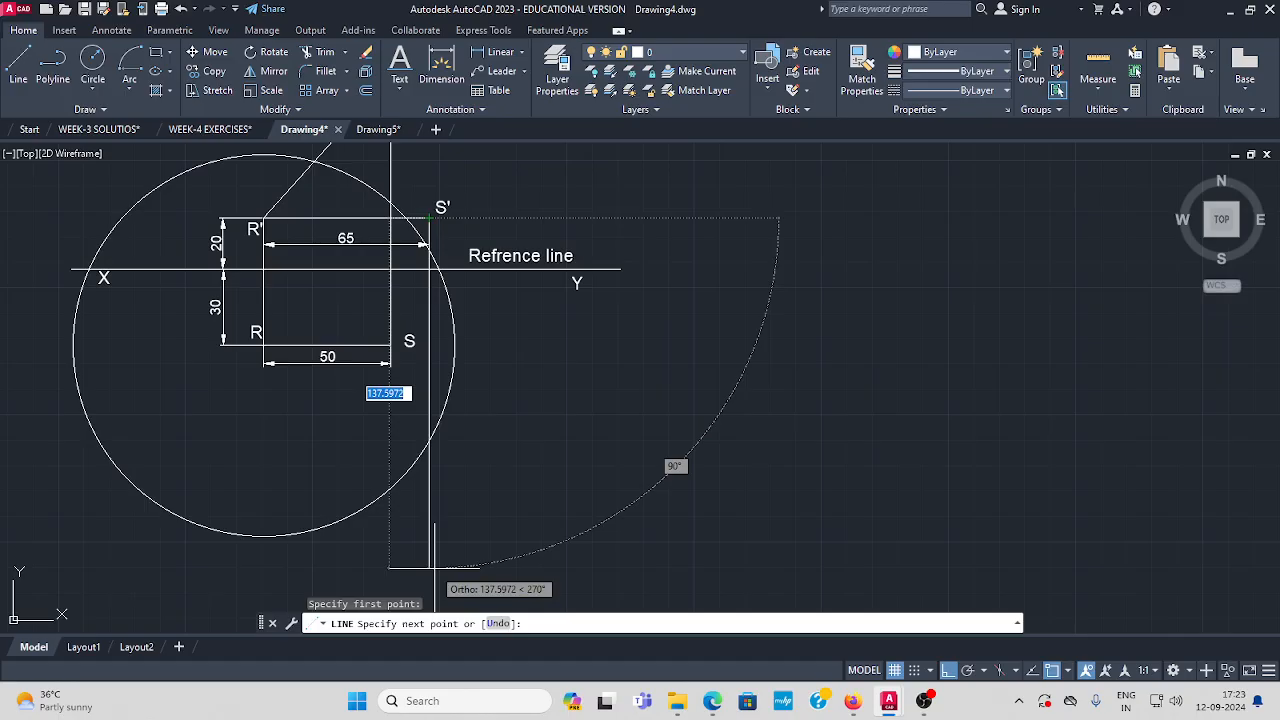
left_click(421, 534)
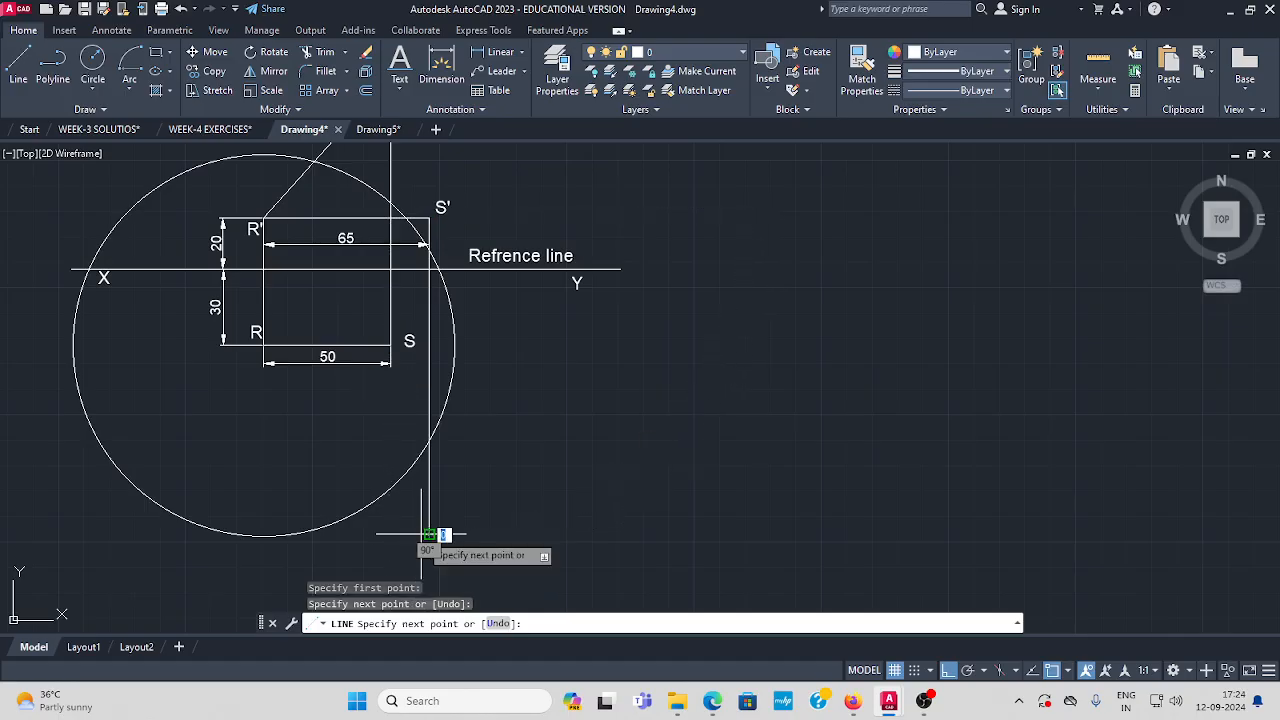
key("Escape")
mouse_move(586, 418)
middle_mouse_down()
mouse_move(552, 469)
mouse_move(558, 397)
middle_mouse_up()
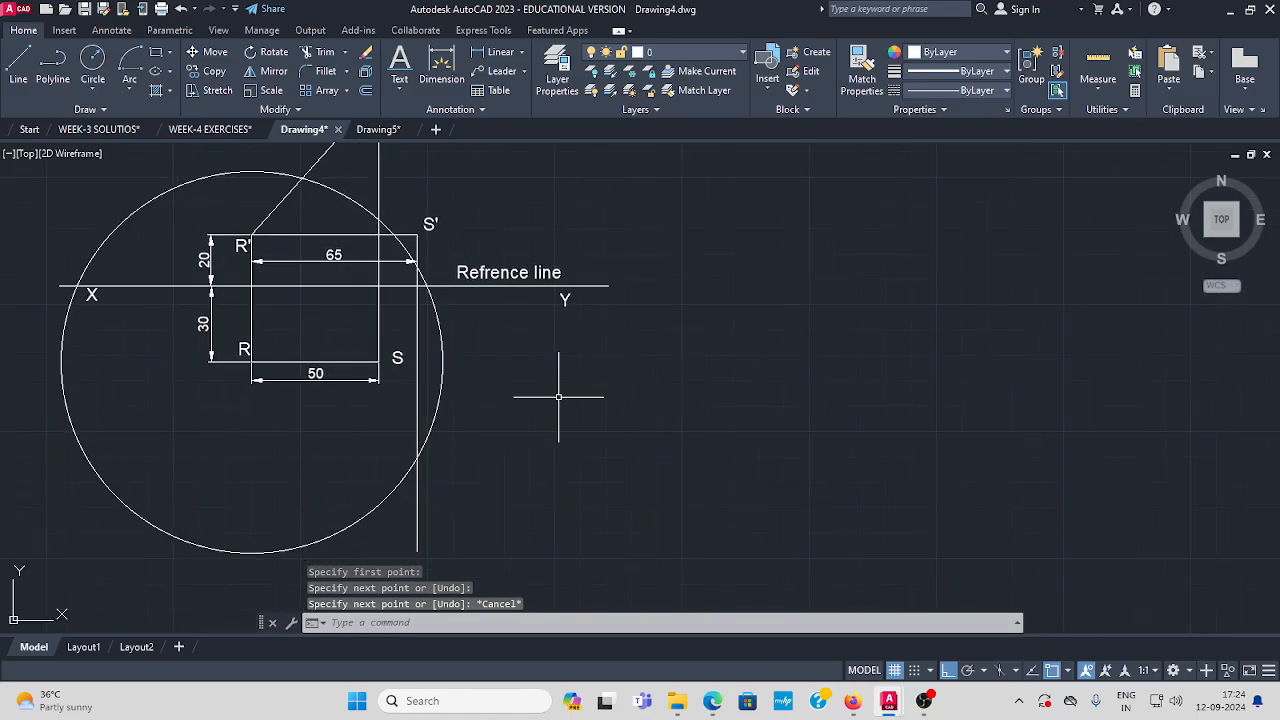
left_click(441, 363)
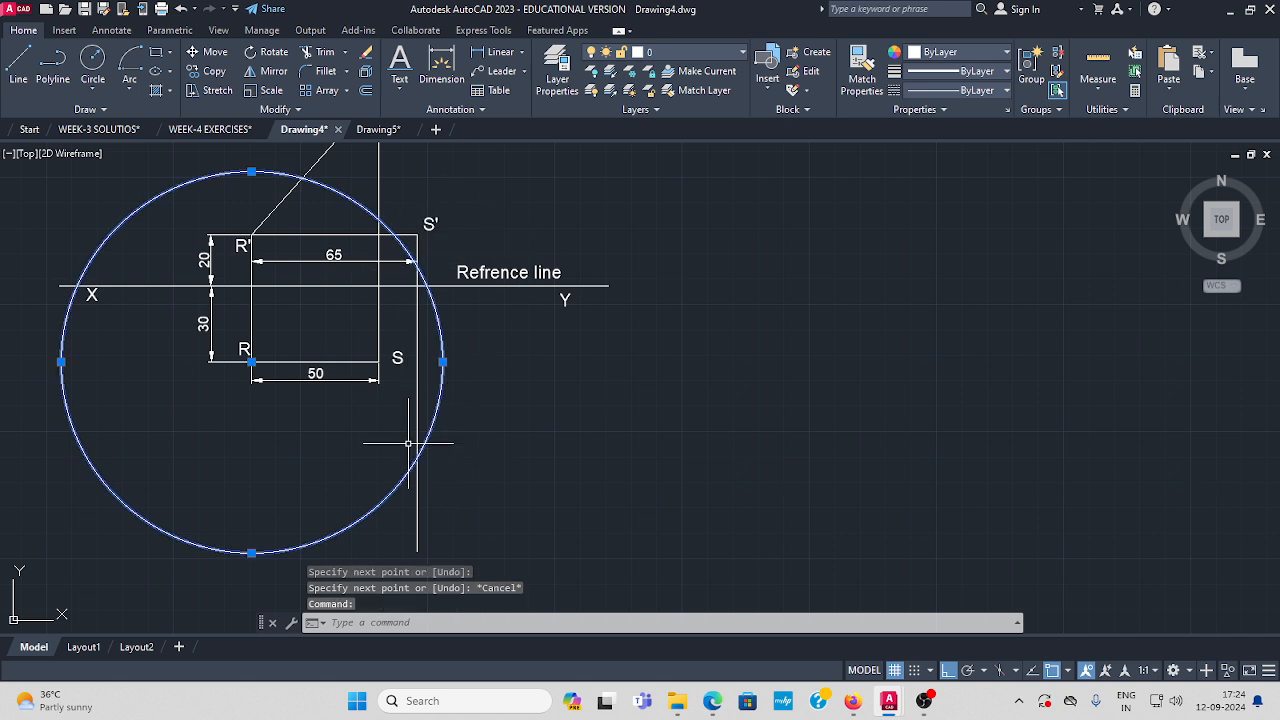
left_click(418, 402)
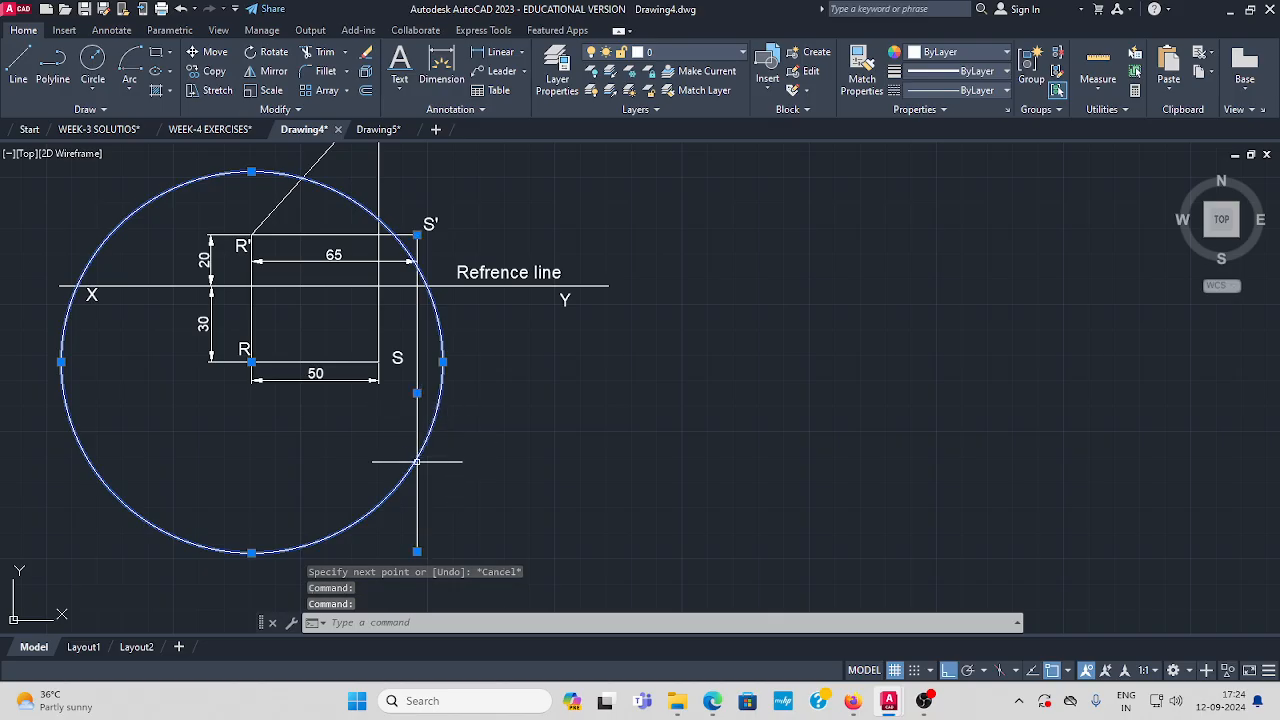
key("Escape")
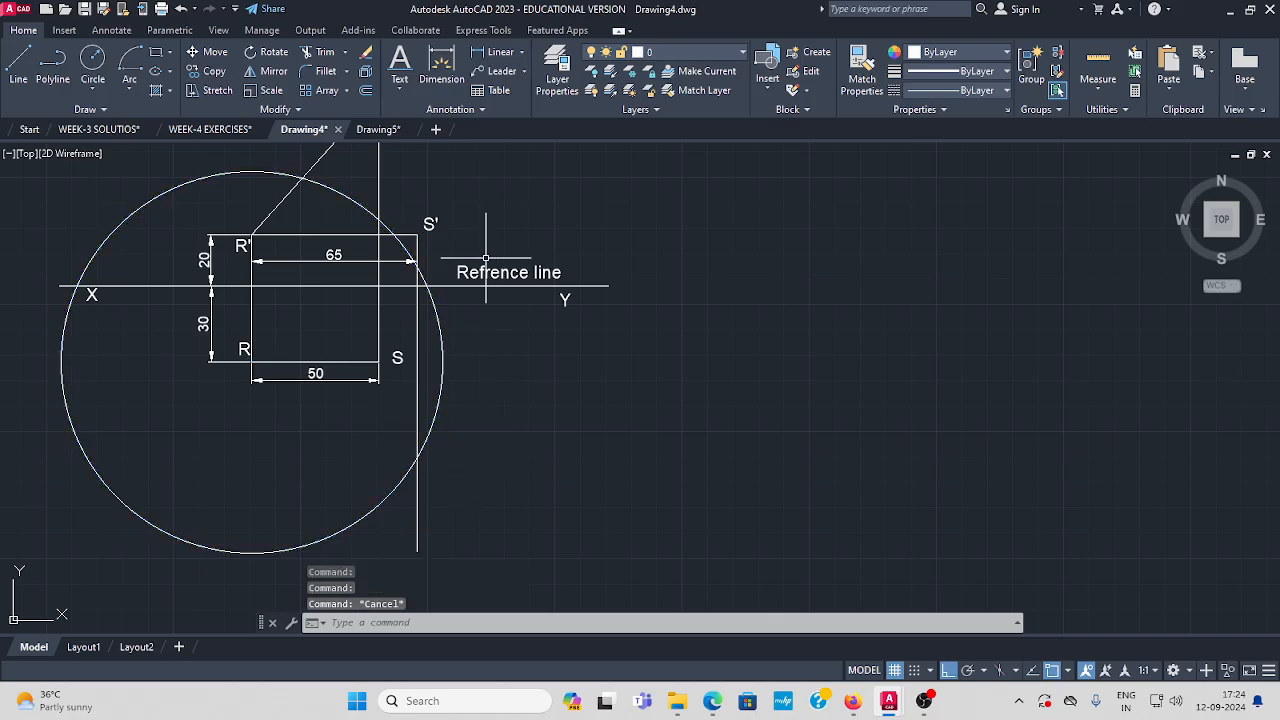
Draw an inclined line from R to the lower intersection of the circle with the vertical projector from S'.
left_click(17, 67)
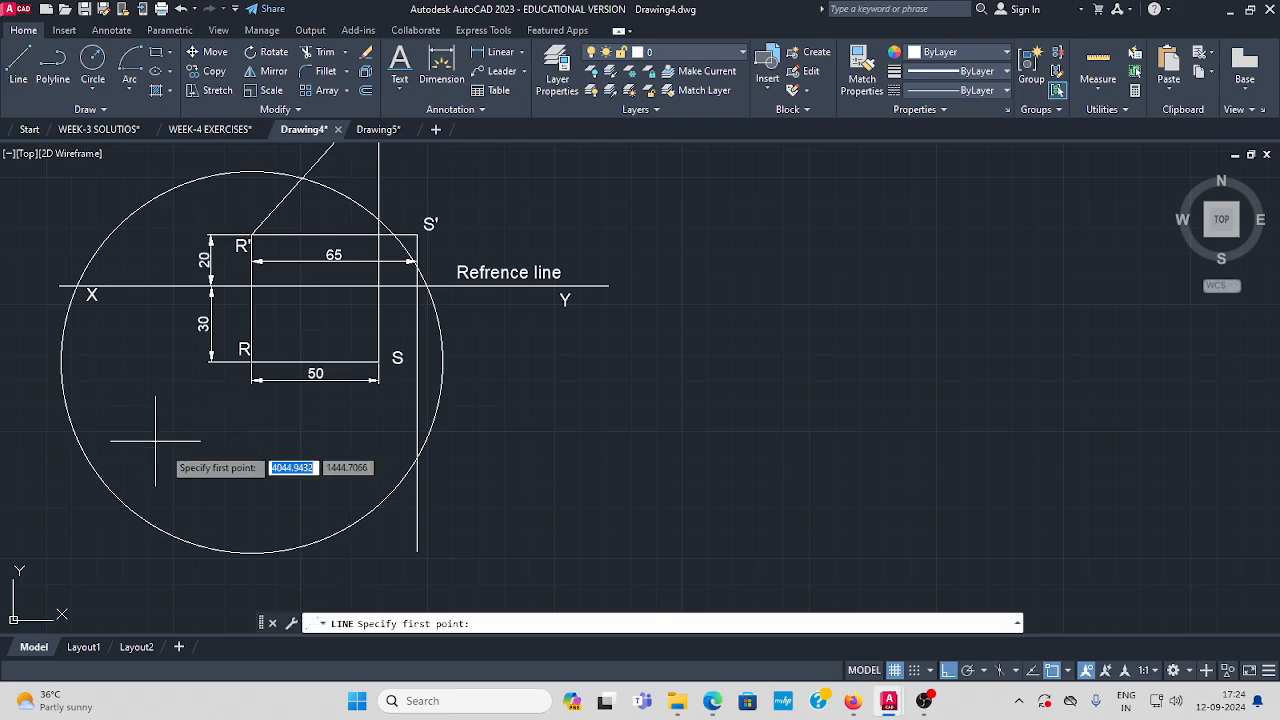
left_click(251, 361)
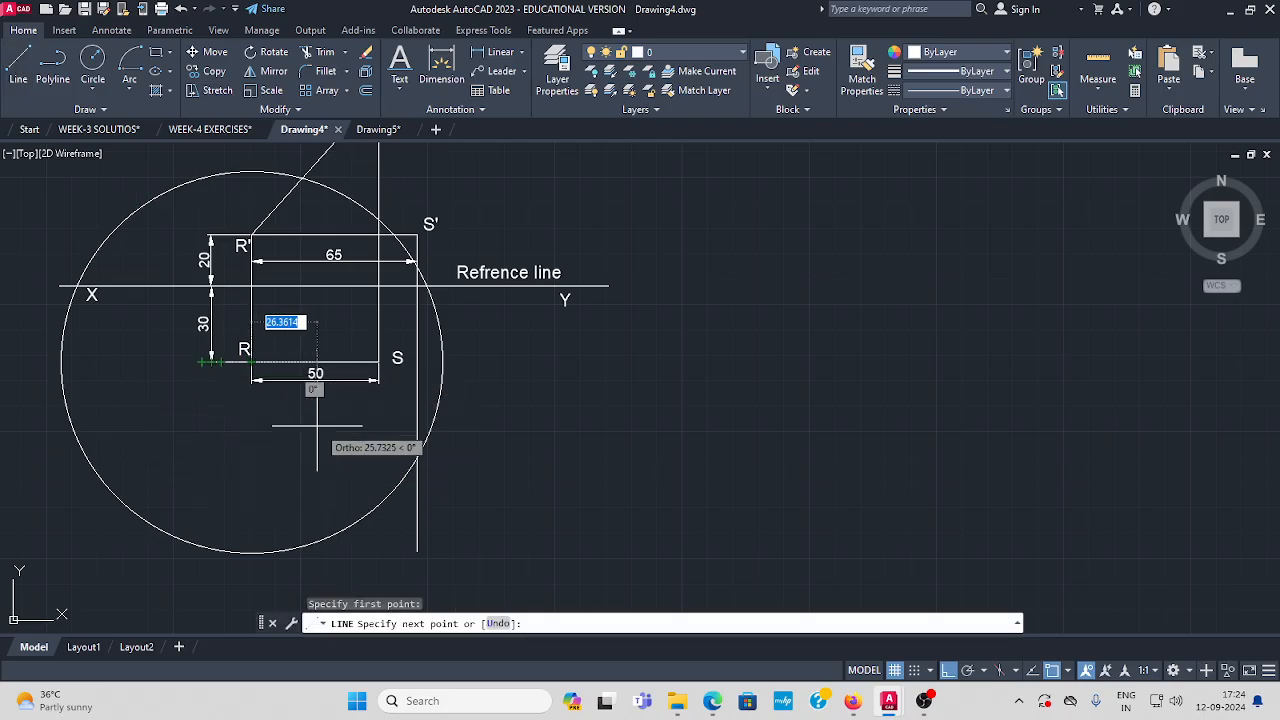
left_click(417, 457)
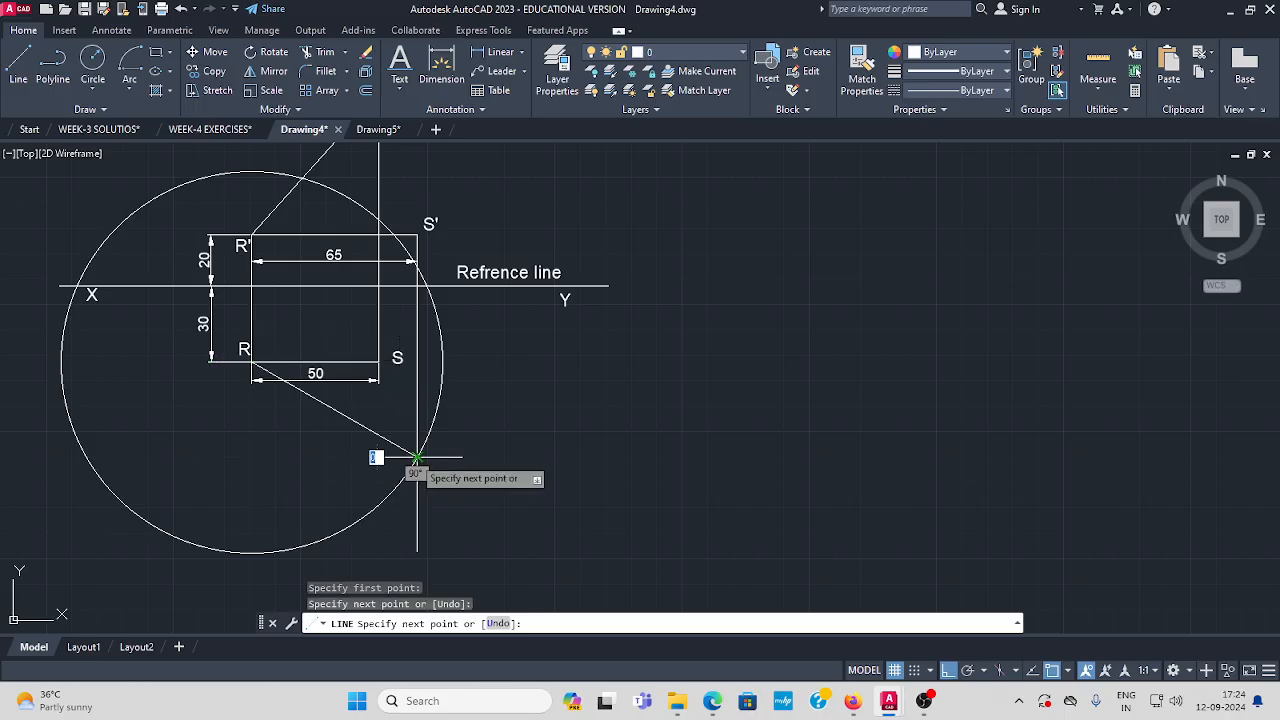
Finish the inclined line from R and delete the construction circle centred on R.
key("Escape")
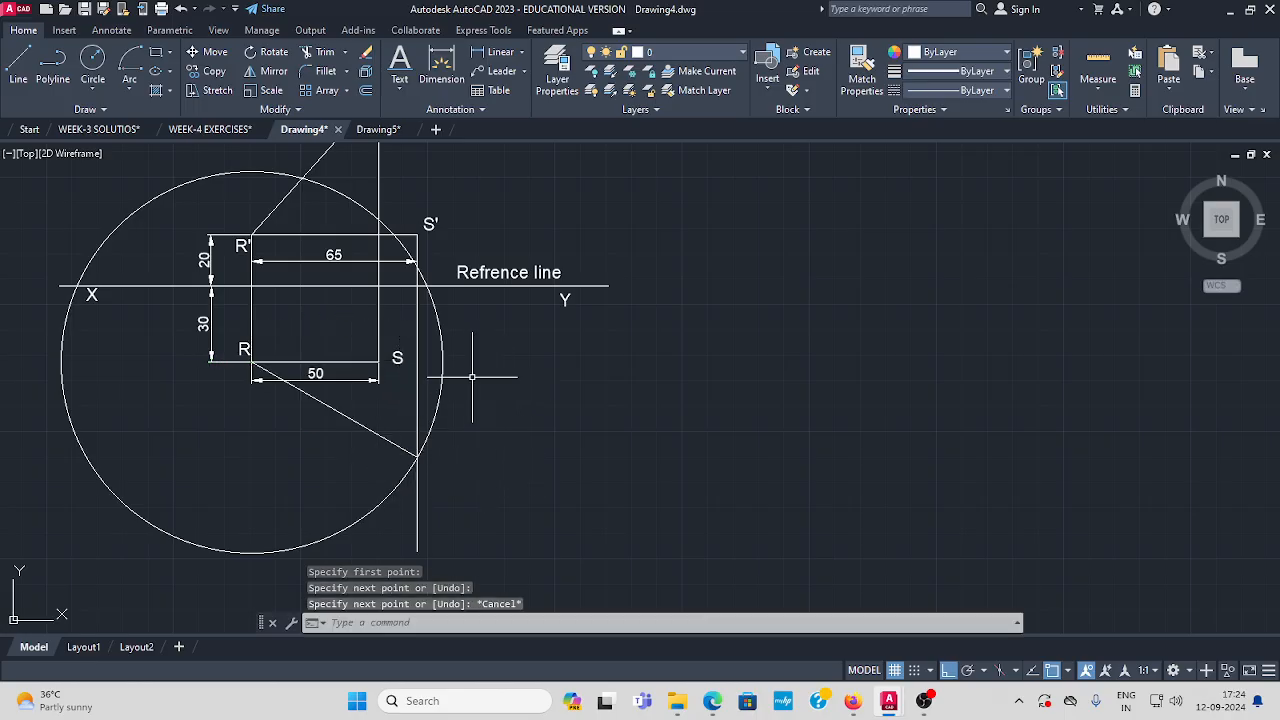
left_click(441, 351)
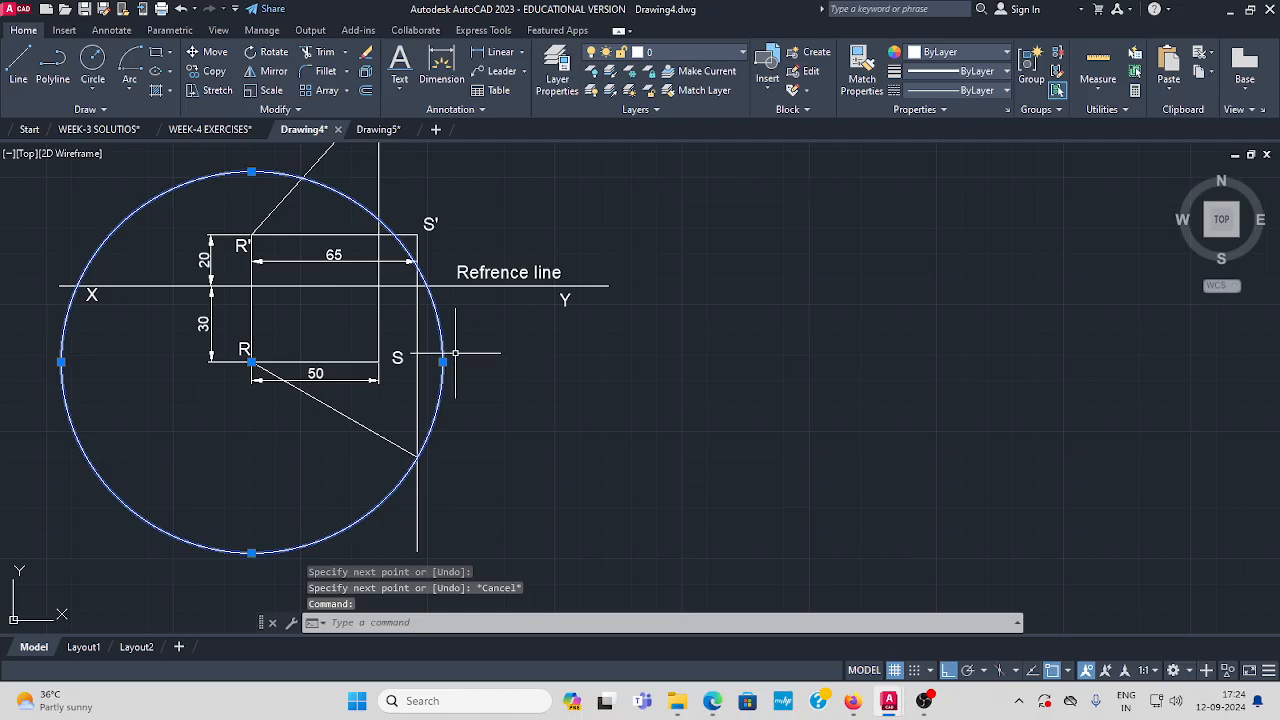
key("Delete")
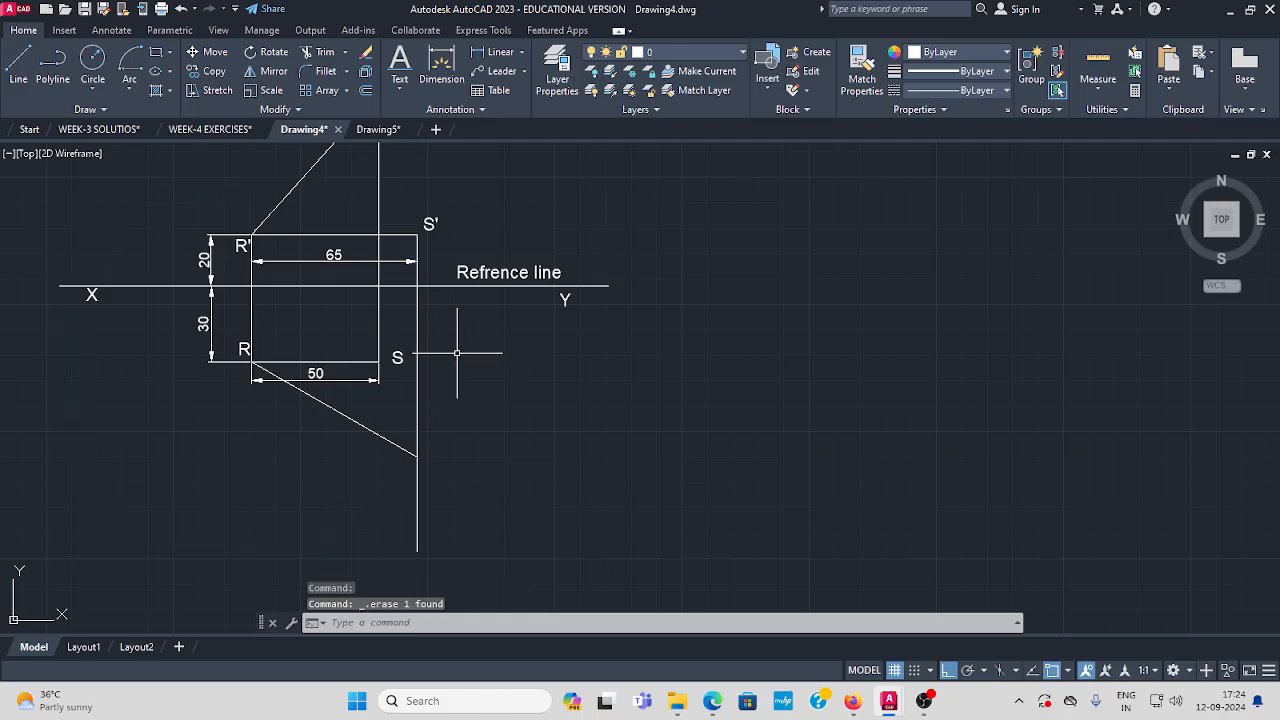
Draw a horizontal locus line through the lower end of the inclined line from R, extending well to both sides.
left_click(18, 70)
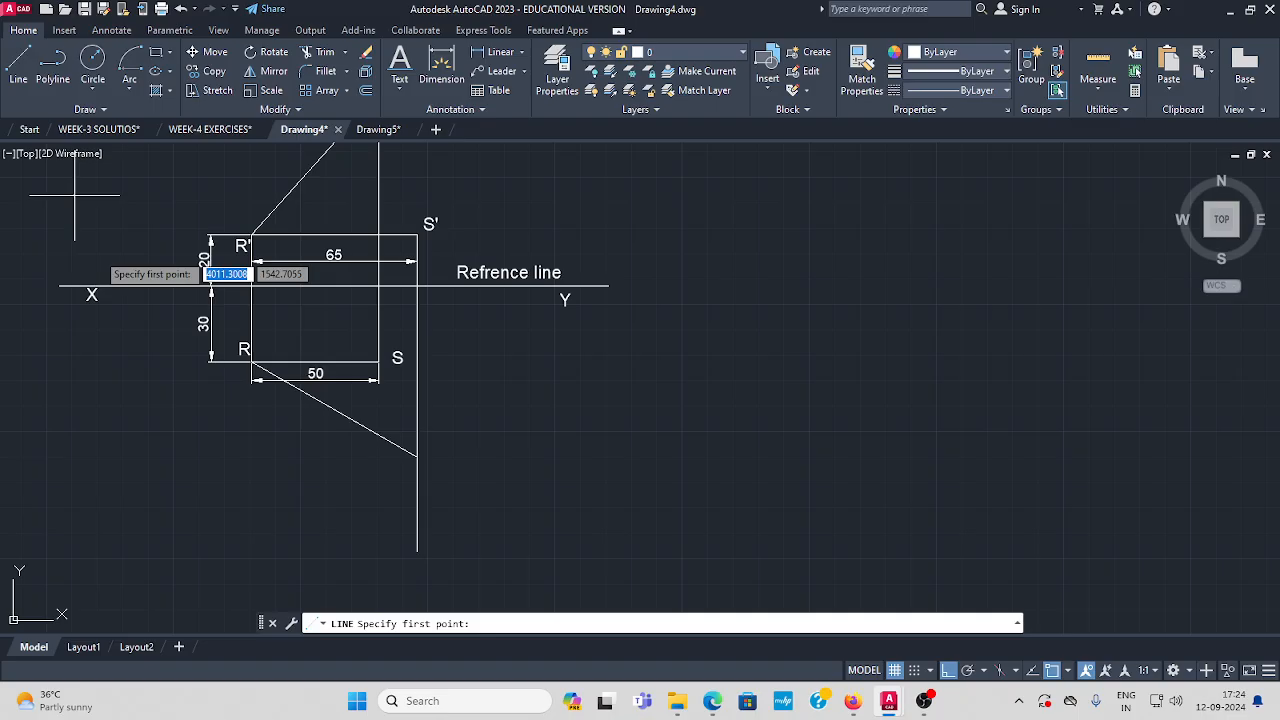
left_click(417, 457)
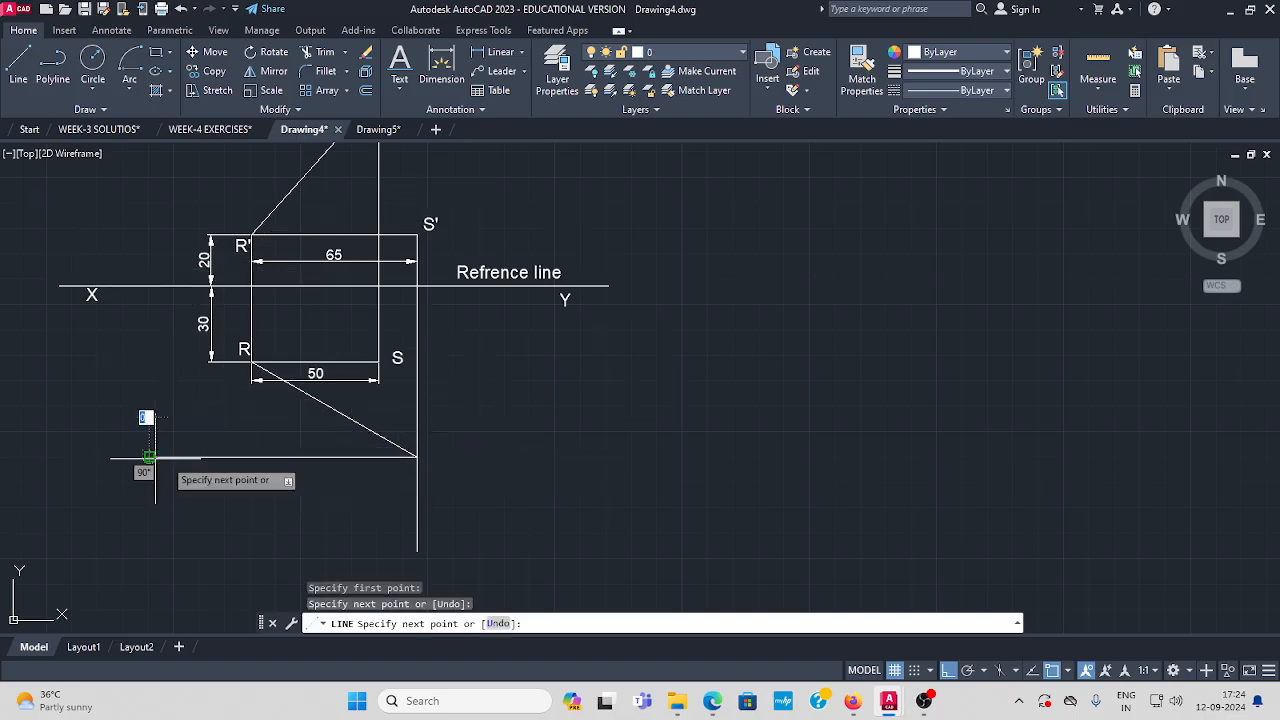
left_click(417, 457)
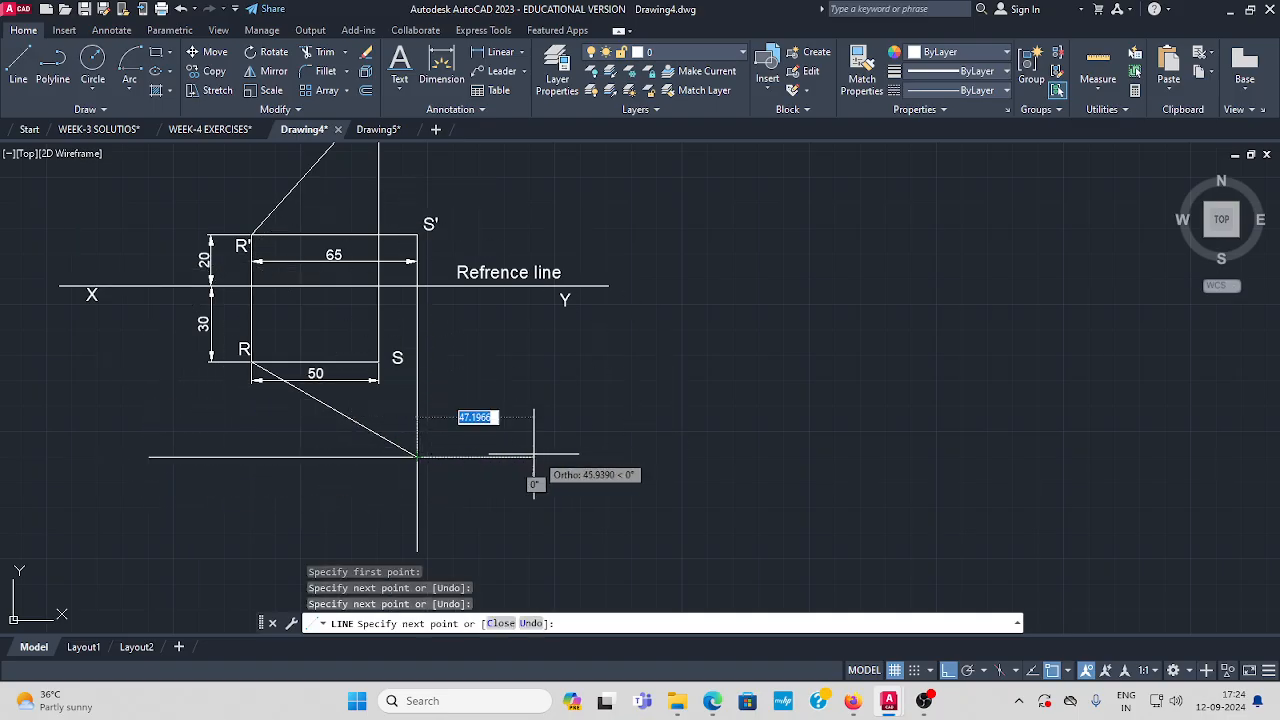
left_click(621, 457)
key("Escape")
Draw a centre-start-end arc centred on R', starting at S' and sweeping up past the upper locus line.
middle_click_drag(492, 378, 516, 428)
middle_click_drag(421, 375, 434, 398)
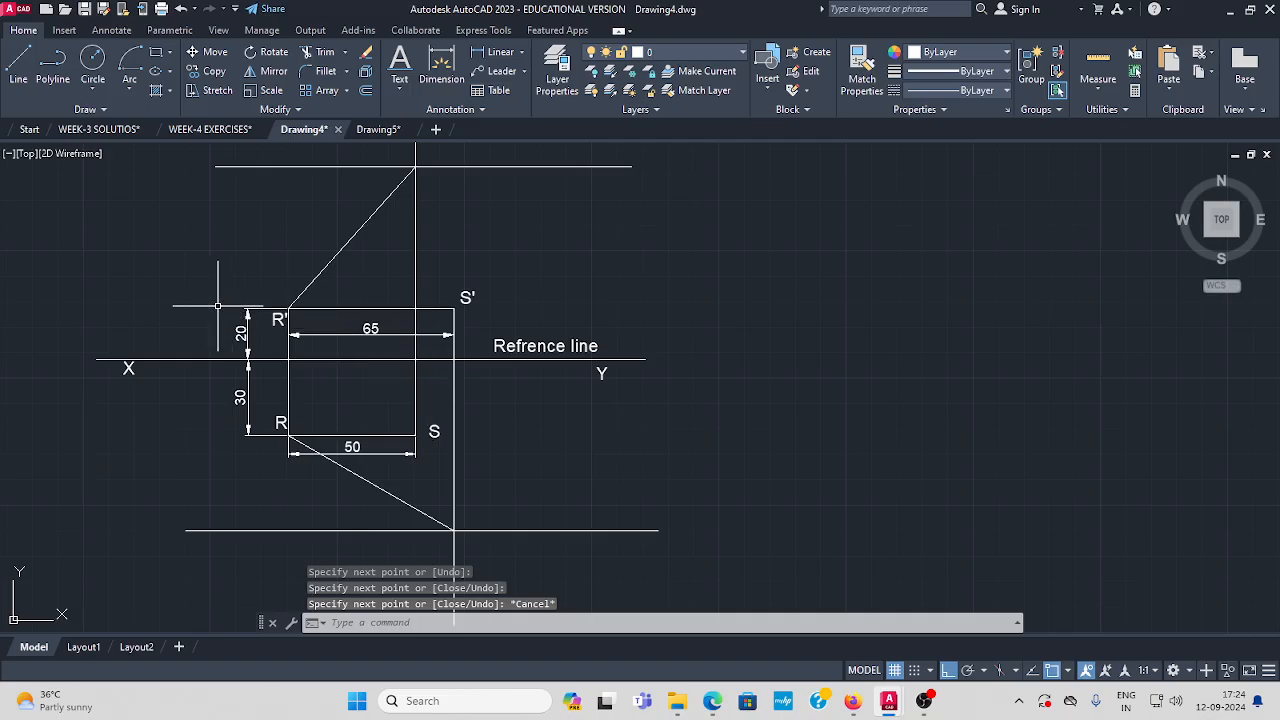
left_click(131, 88)
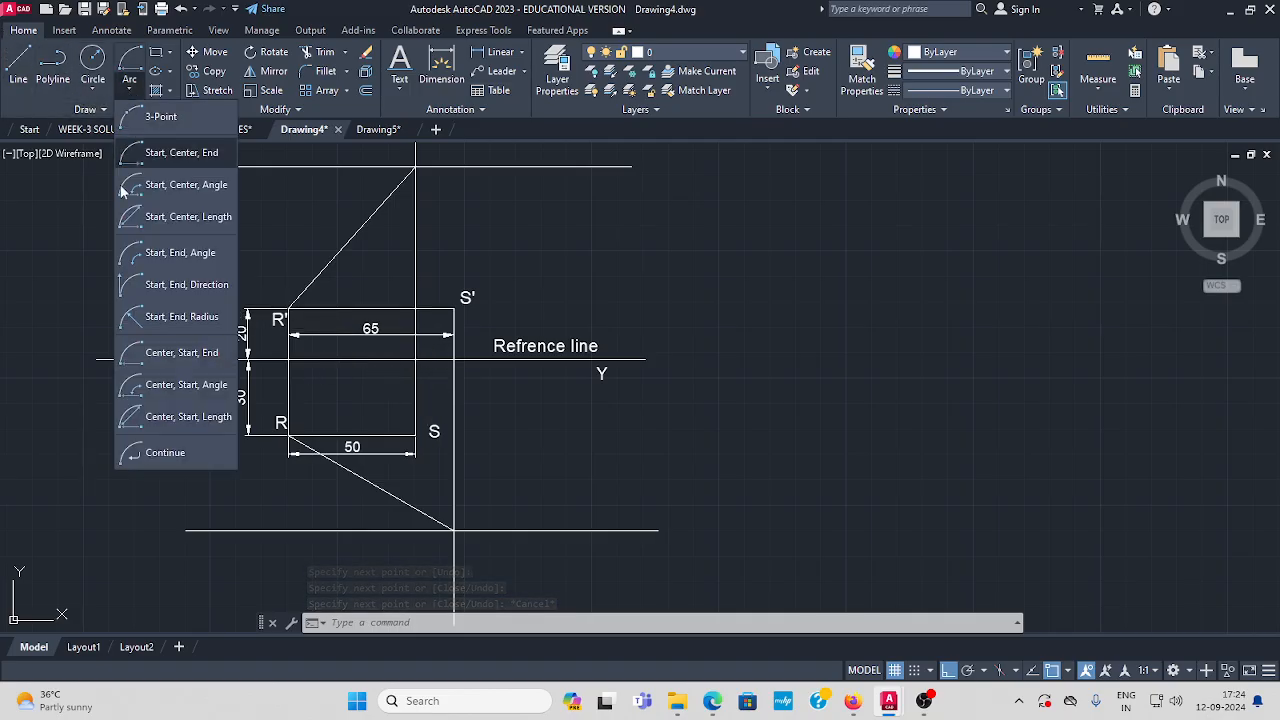
left_click(160, 356)
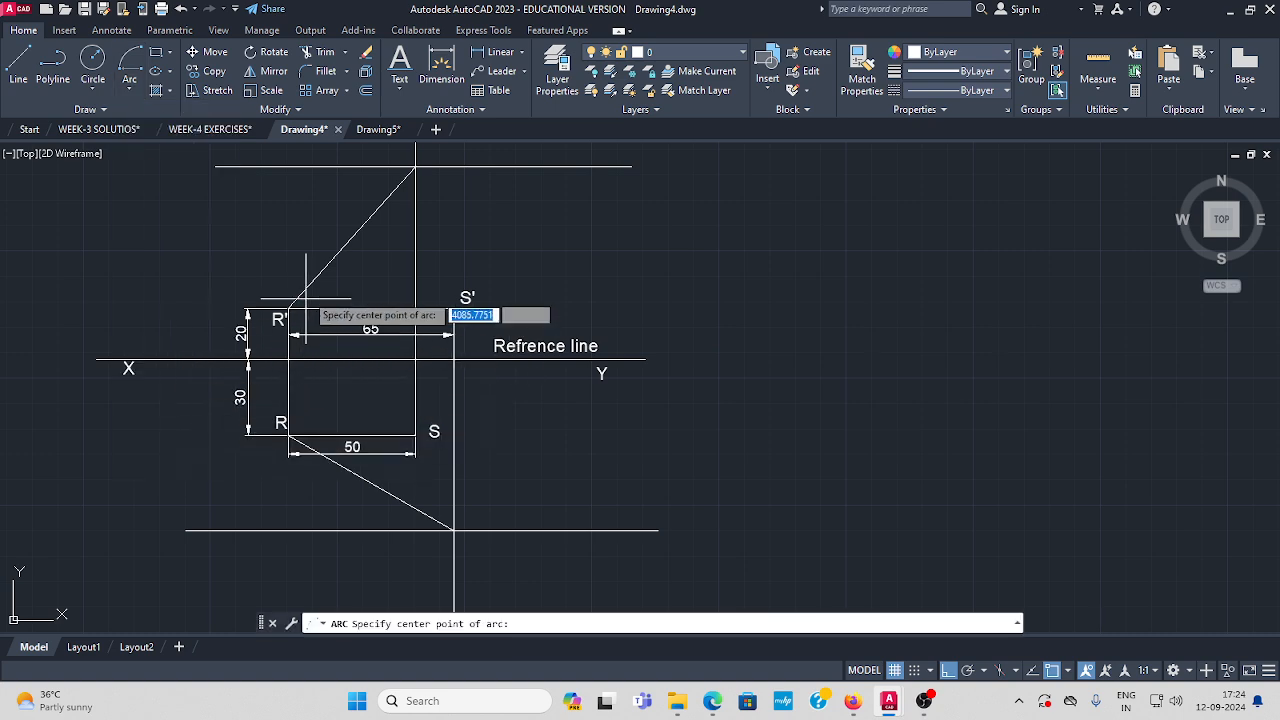
left_click(289, 309)
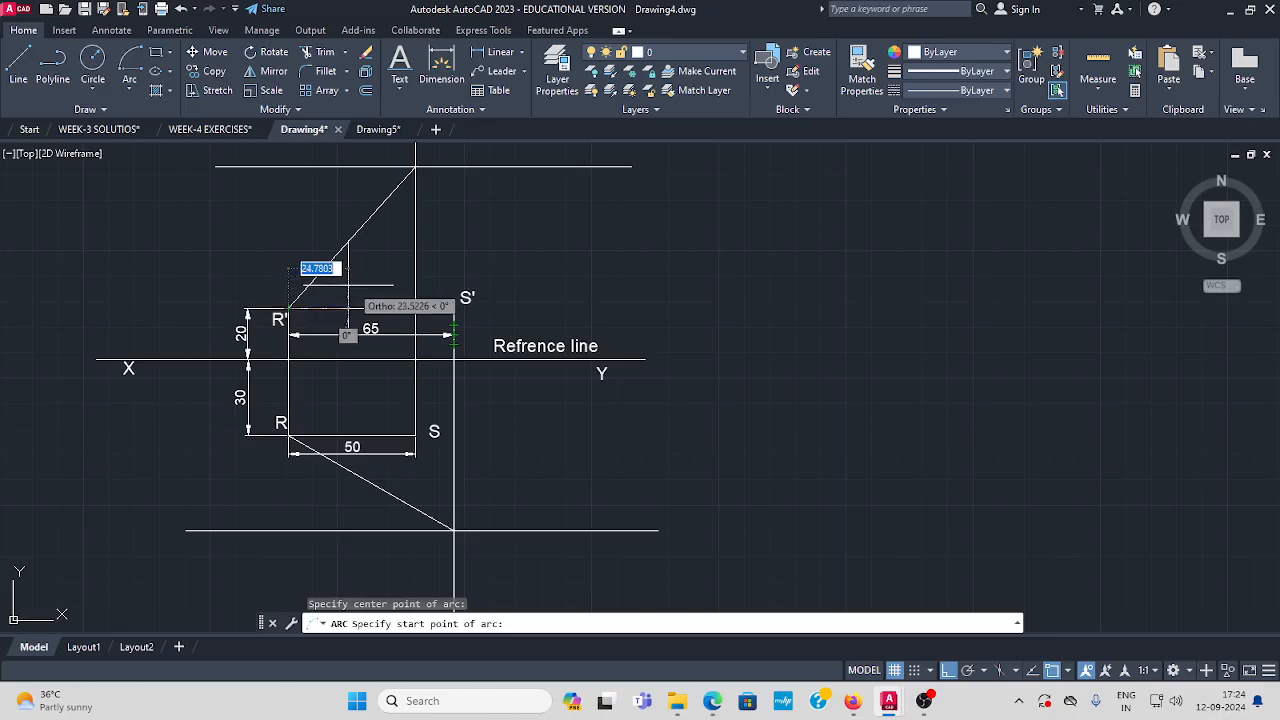
left_click(454, 310)
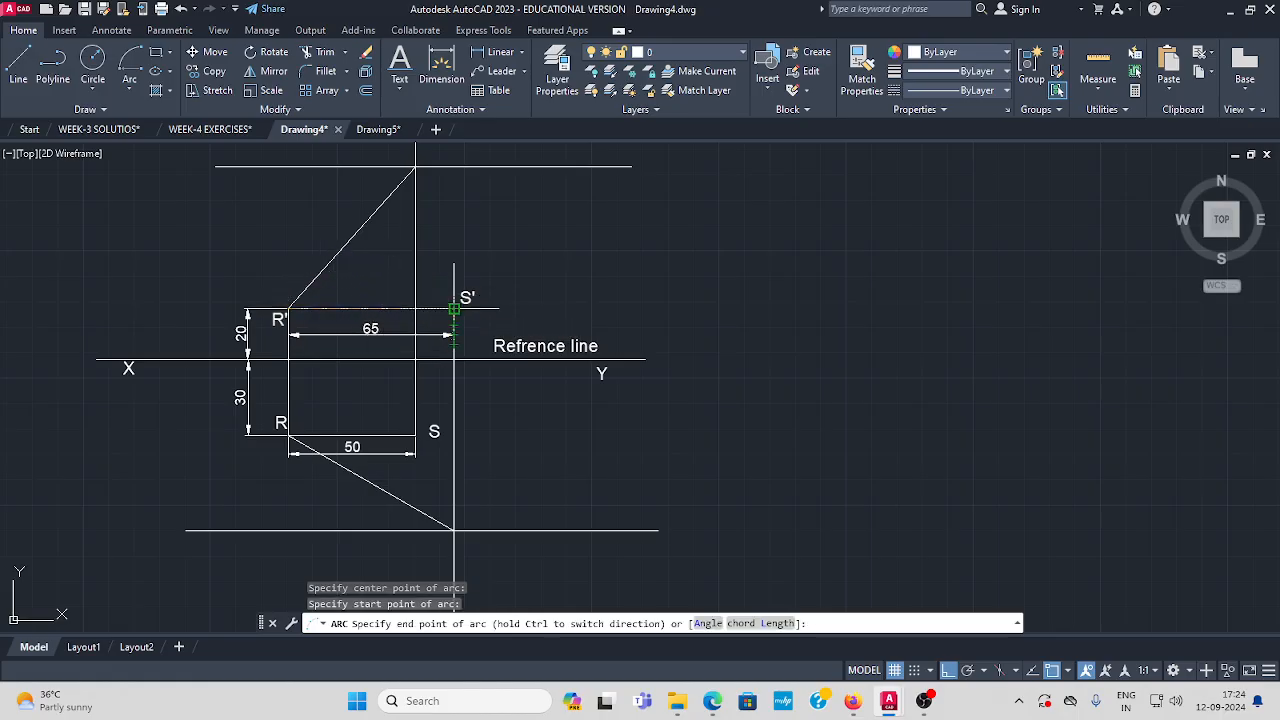
left_click(338, 165)
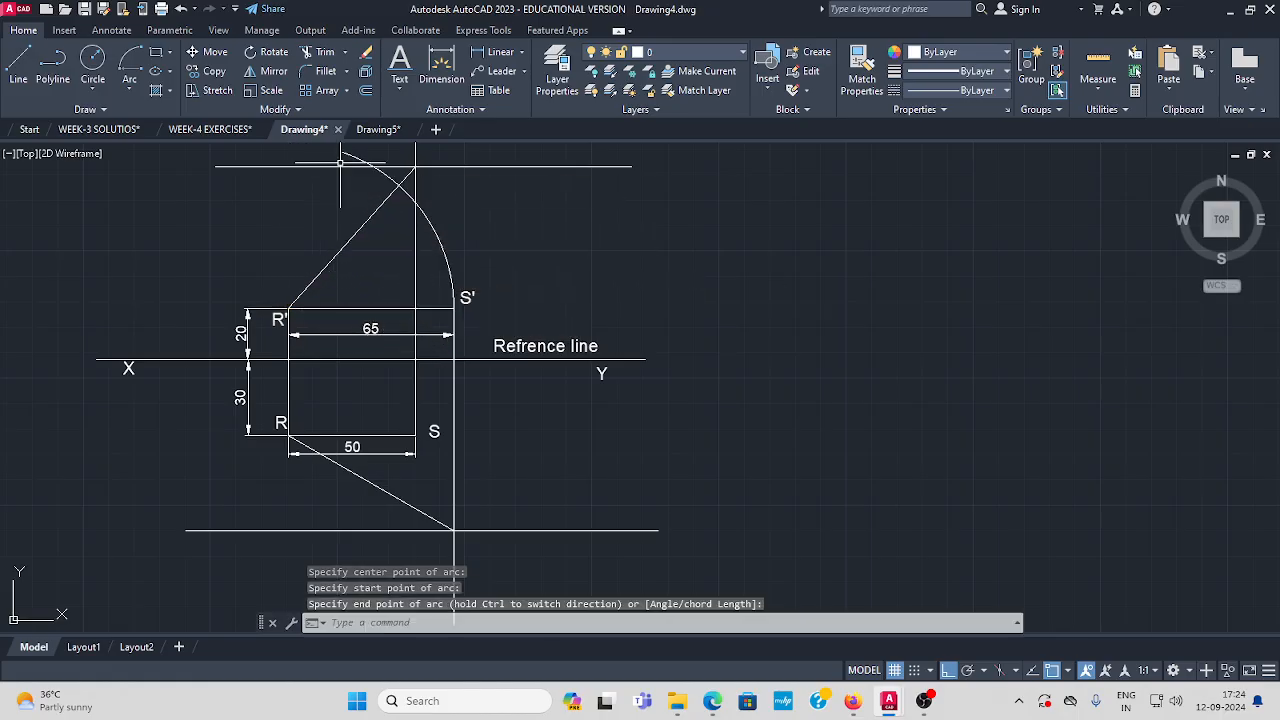
key("Escape")
Draw a line from R' to the intersection of the arc with the upper locus line.
scroll(277, 214, "up", 3)
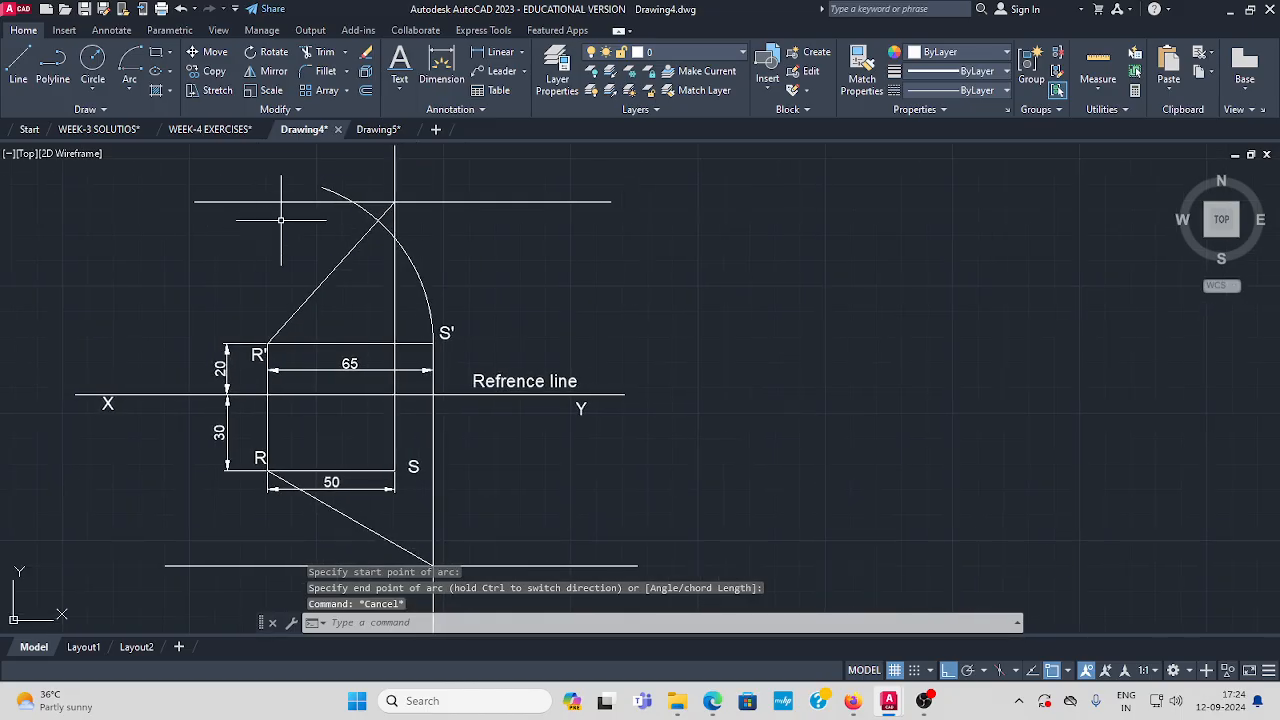
left_click(410, 210)
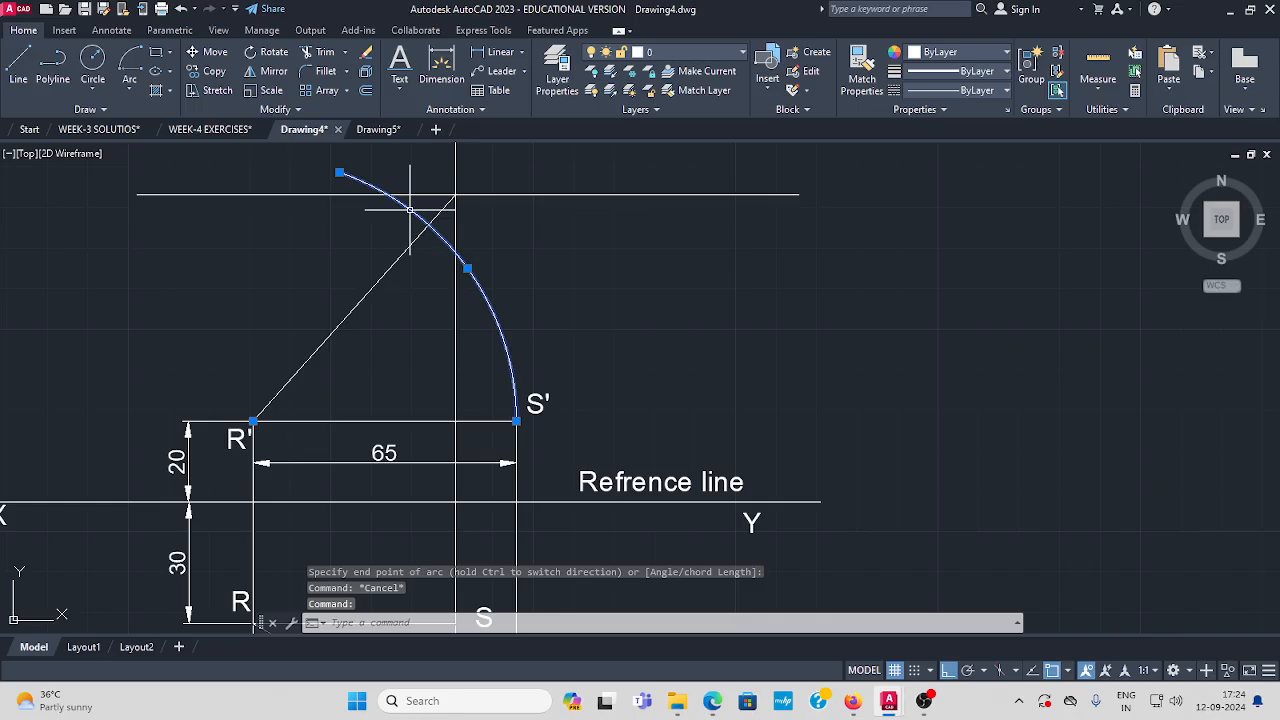
left_click(310, 194)
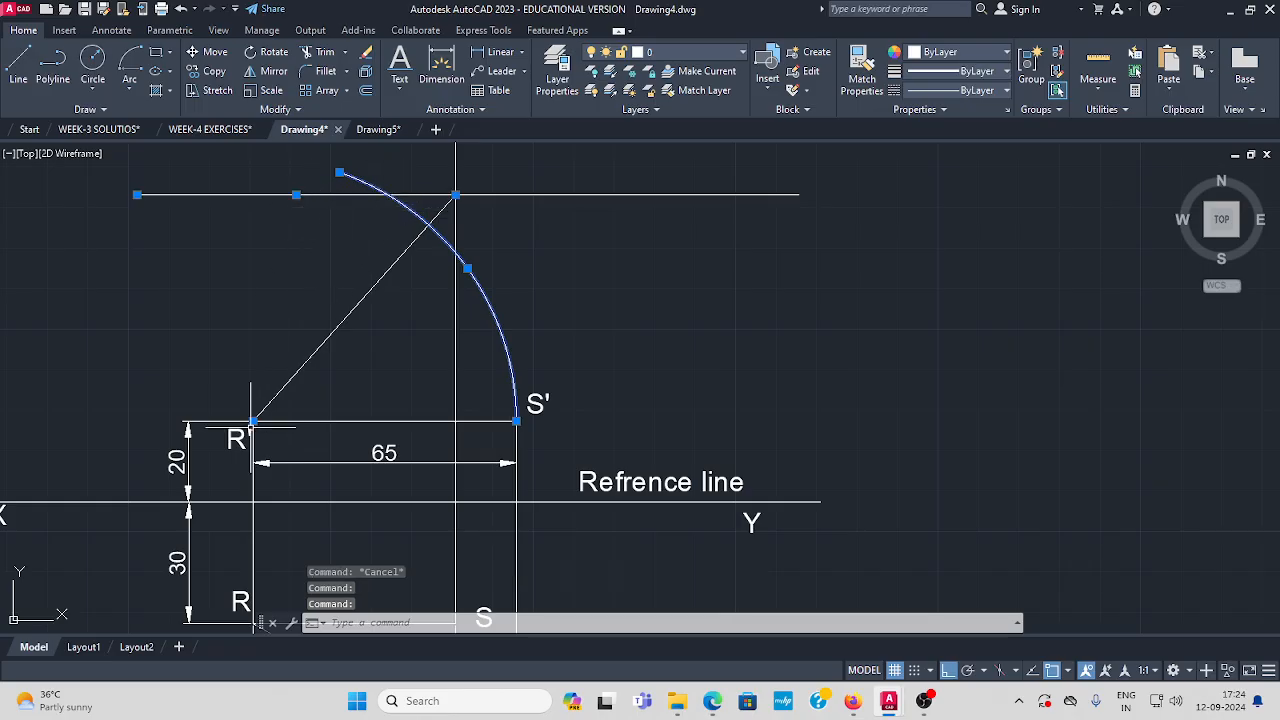
key("Escape")
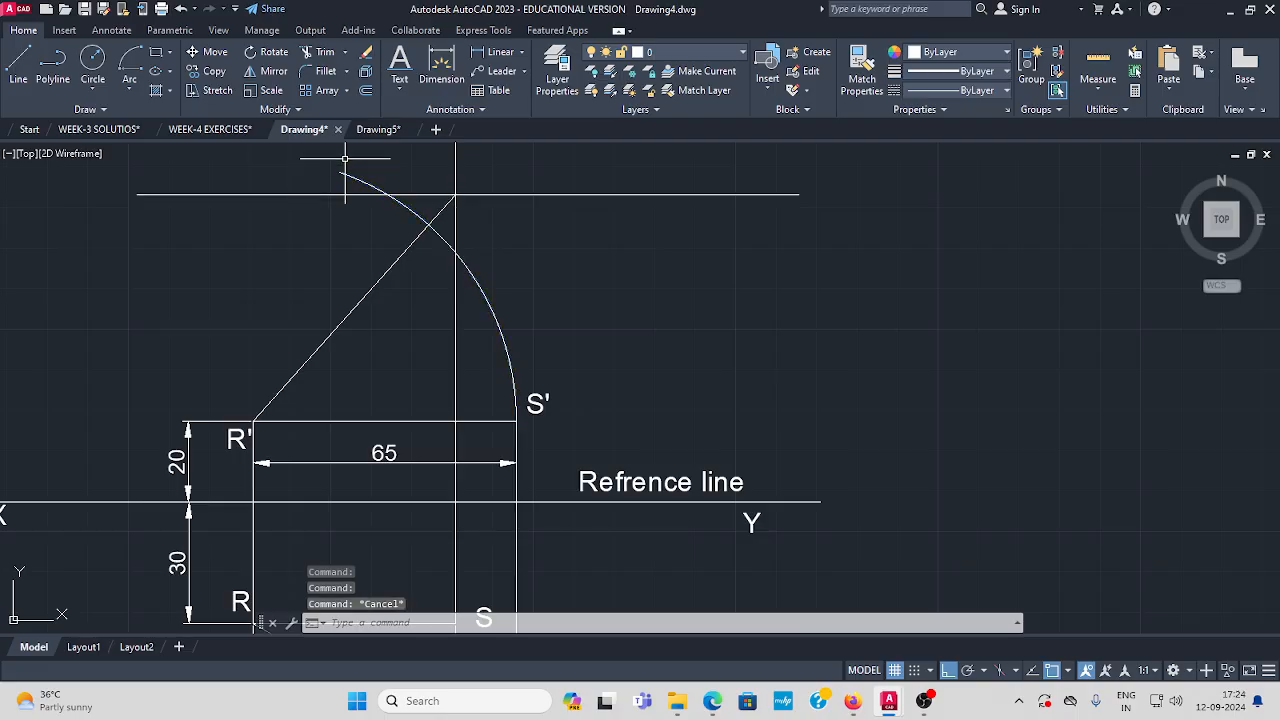
left_click(20, 66)
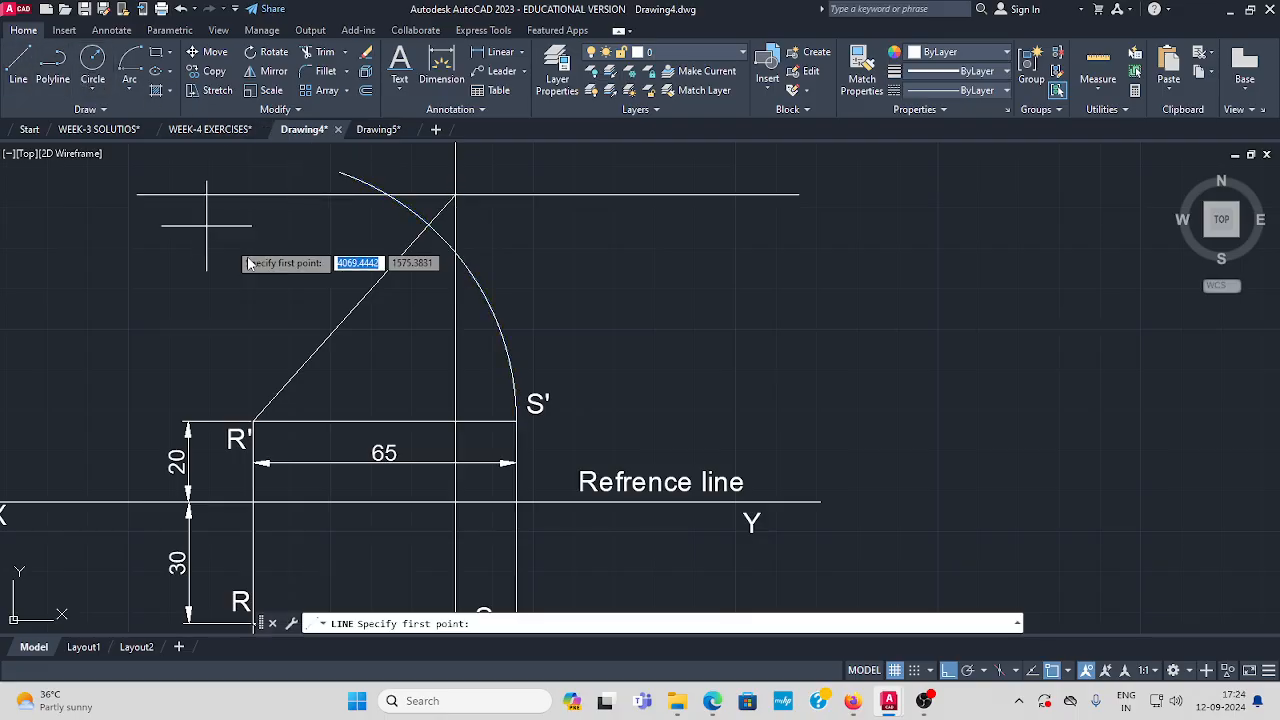
left_click(253, 421)
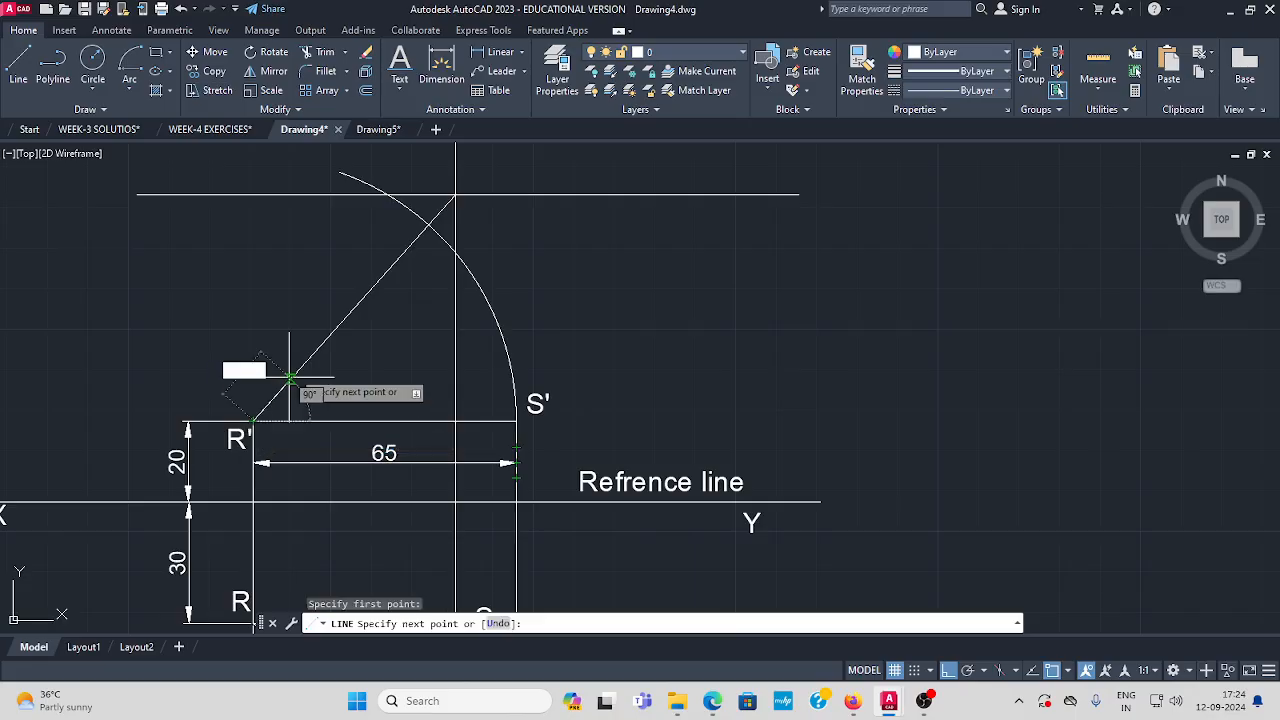
left_click(388, 194)
key("Return")
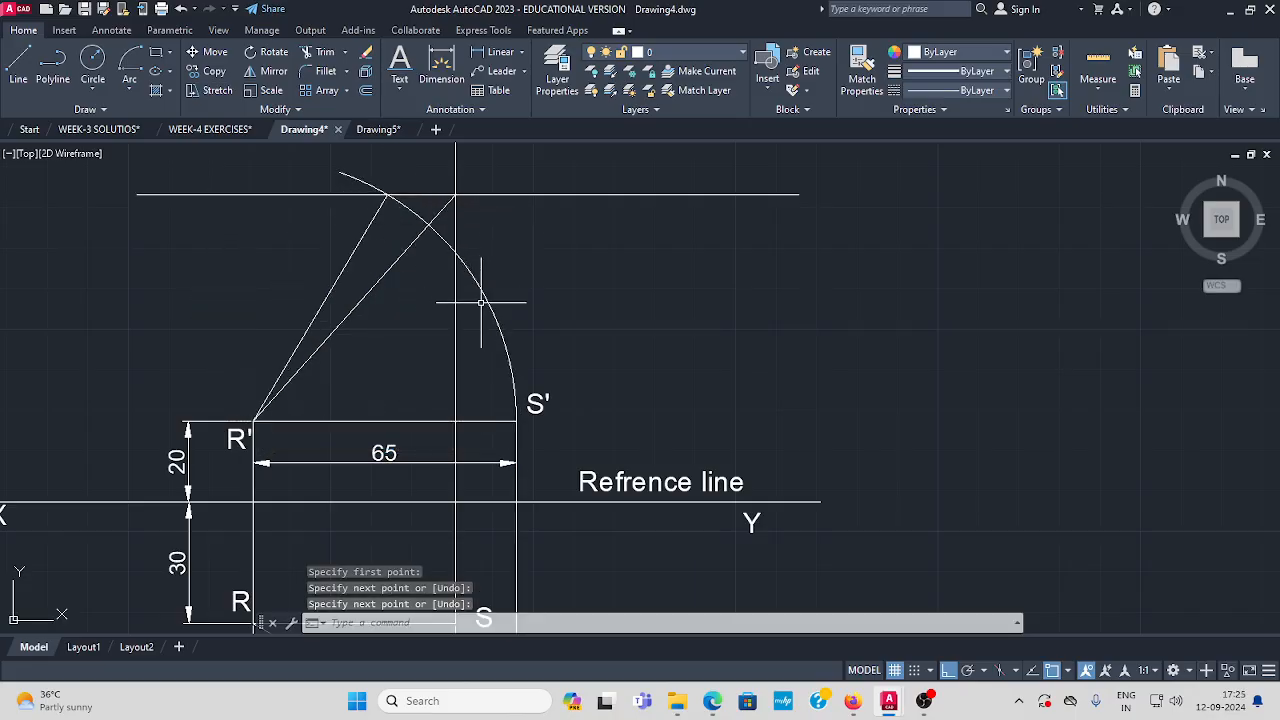
Draw a quarter arc centred on R, starting at S and sweeping down across the lower locus line to directly below R.
scroll(315, 205, "down", 4)
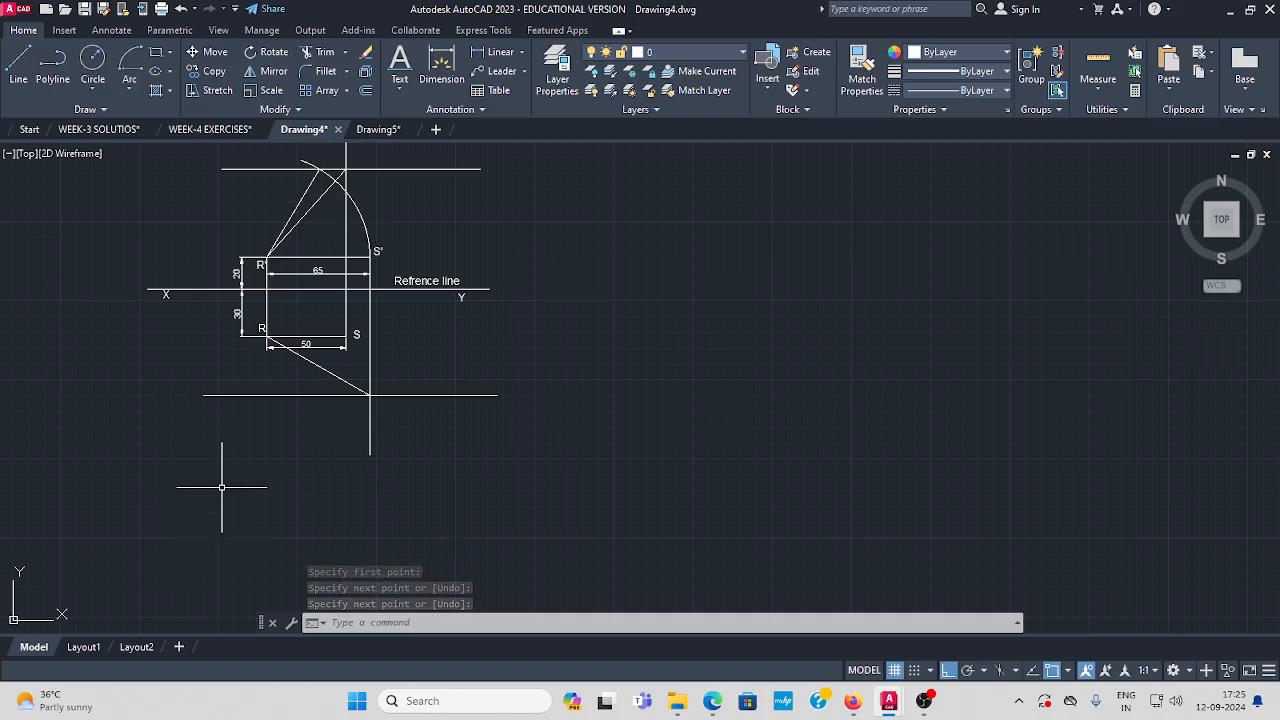
left_click(130, 89)
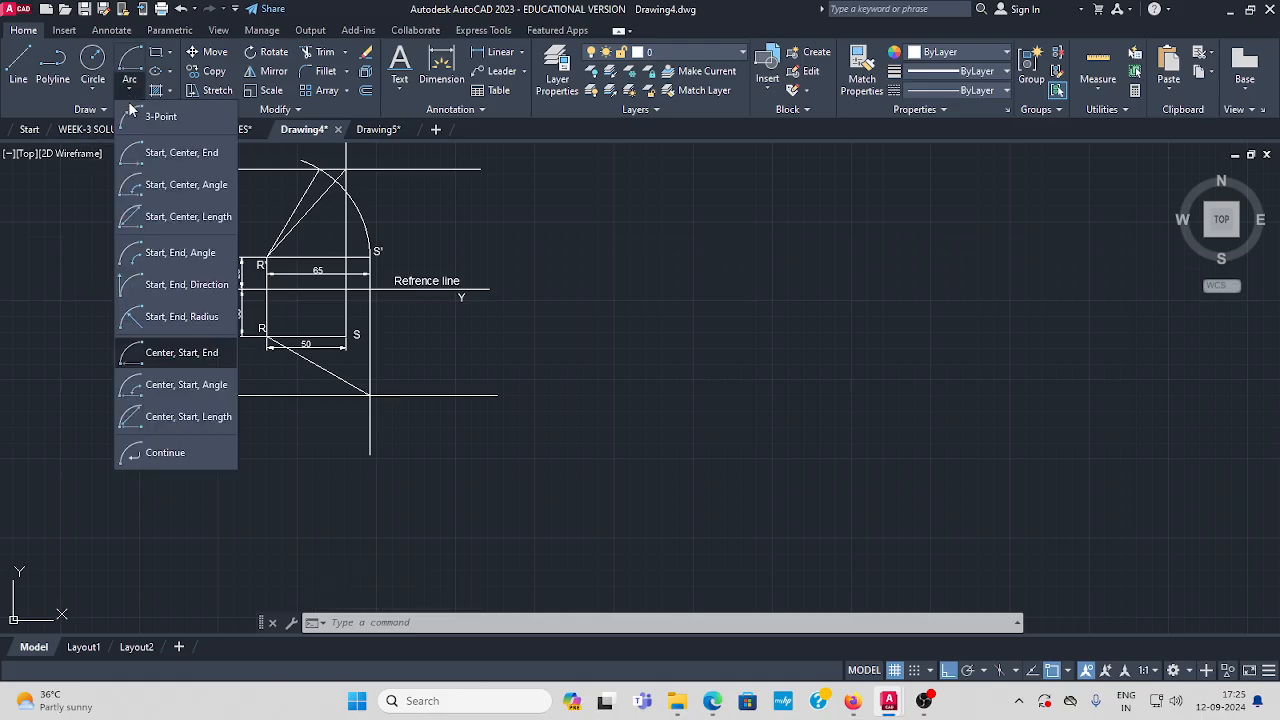
left_click(163, 356)
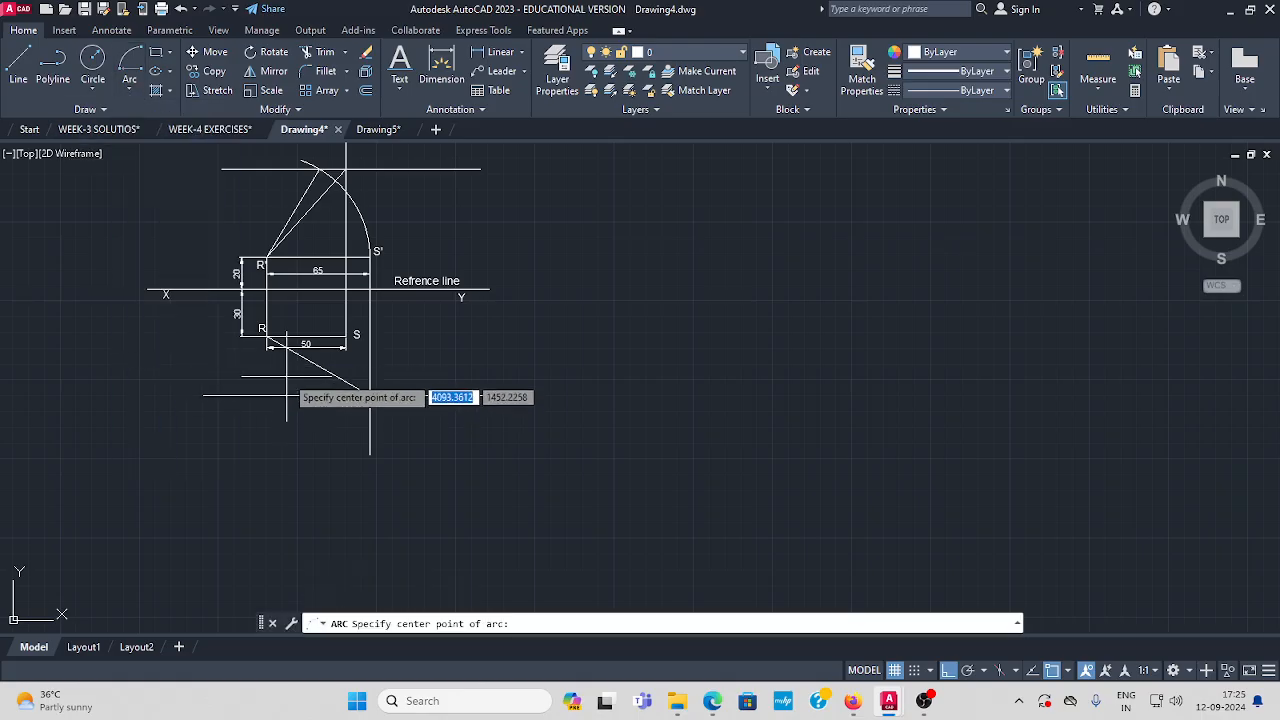
scroll(285, 380, "up", 4)
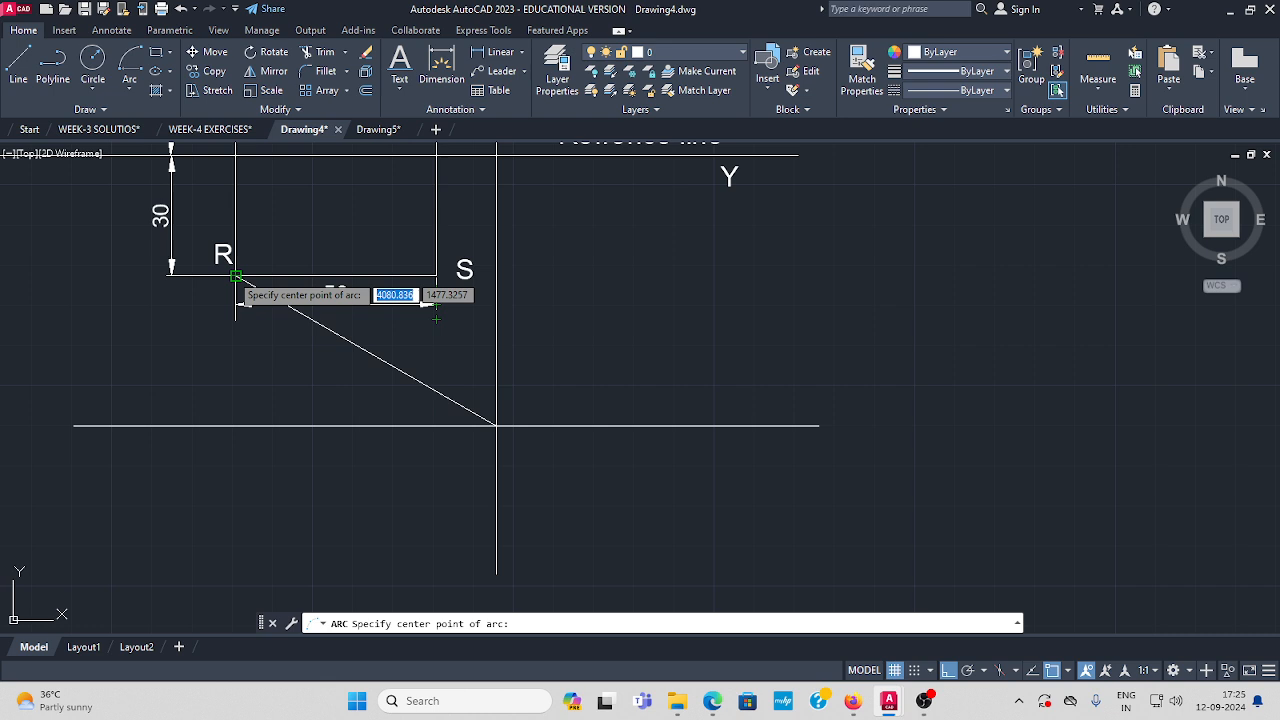
left_click(240, 276)
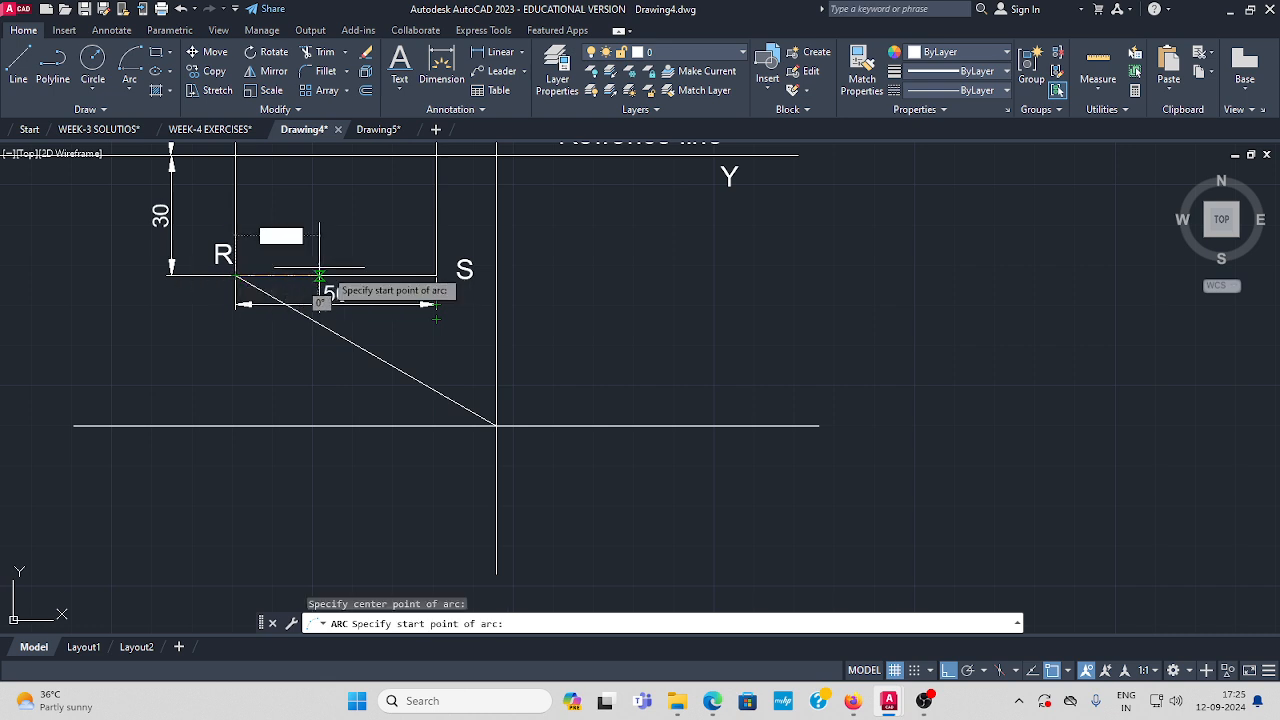
left_click(436, 275)
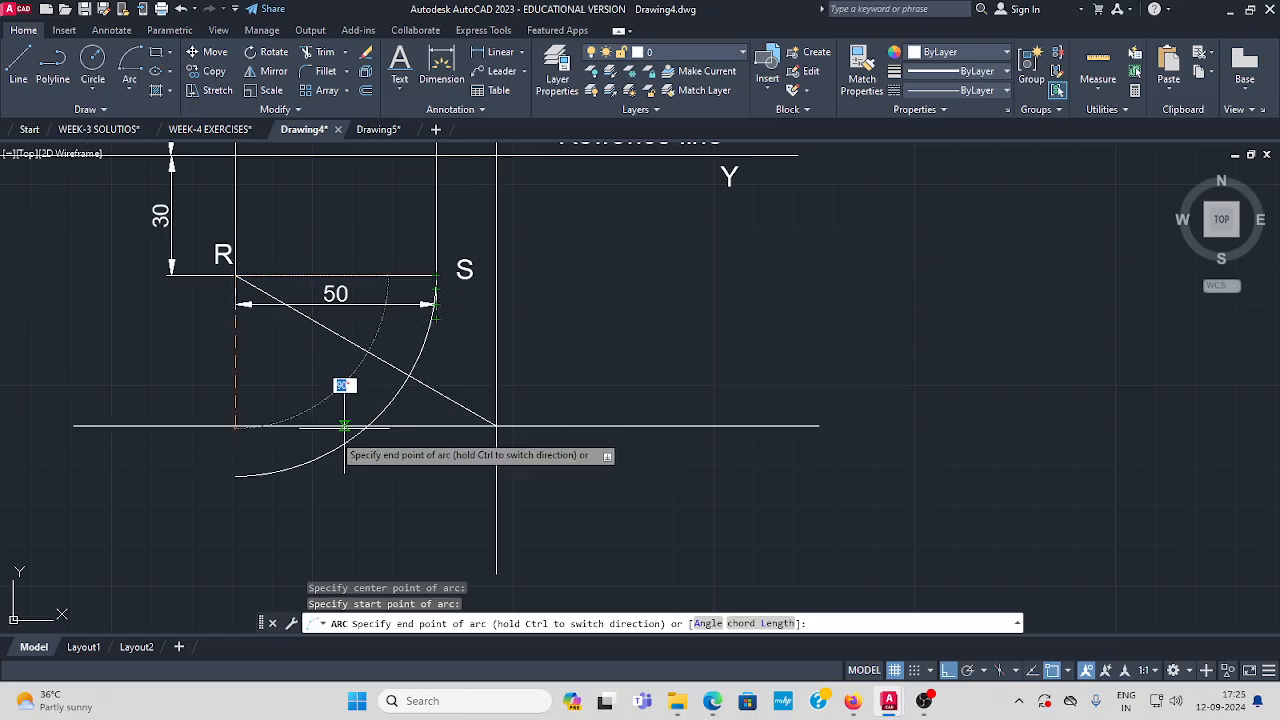
left_click(310, 466)
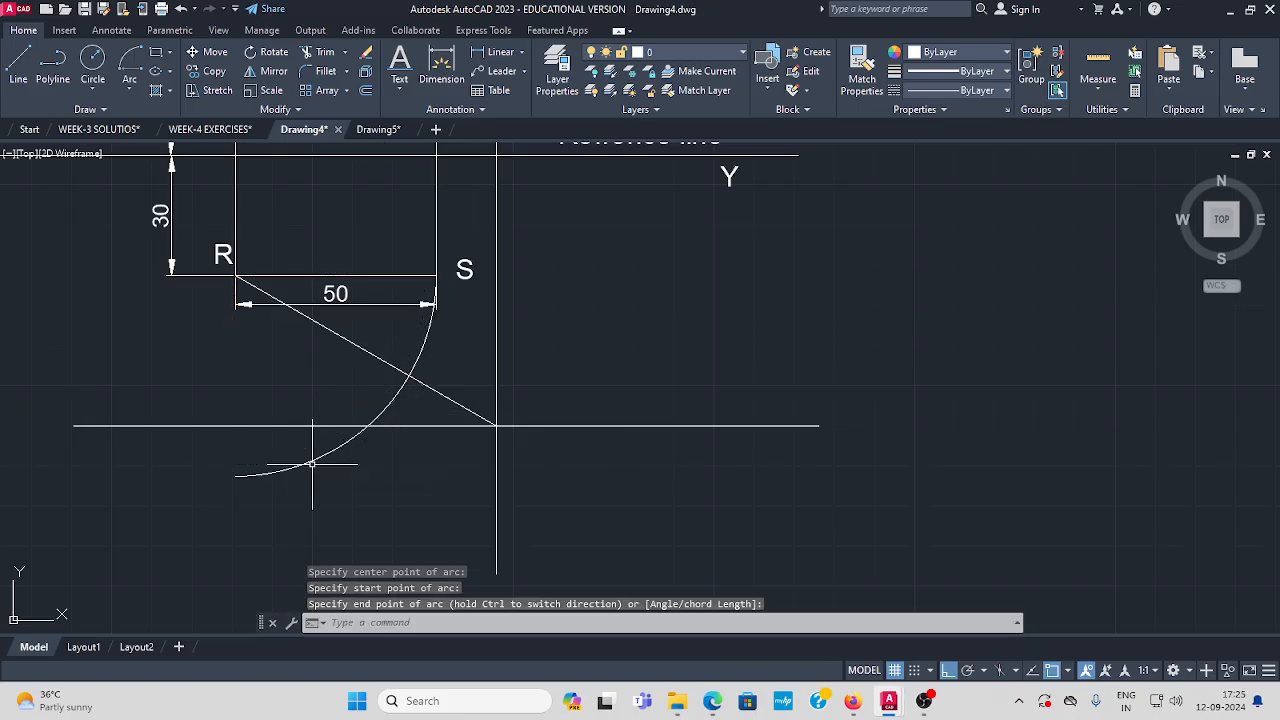
Draw a line from R to the intersection of the arc with the lower locus line.
left_click(285, 426)
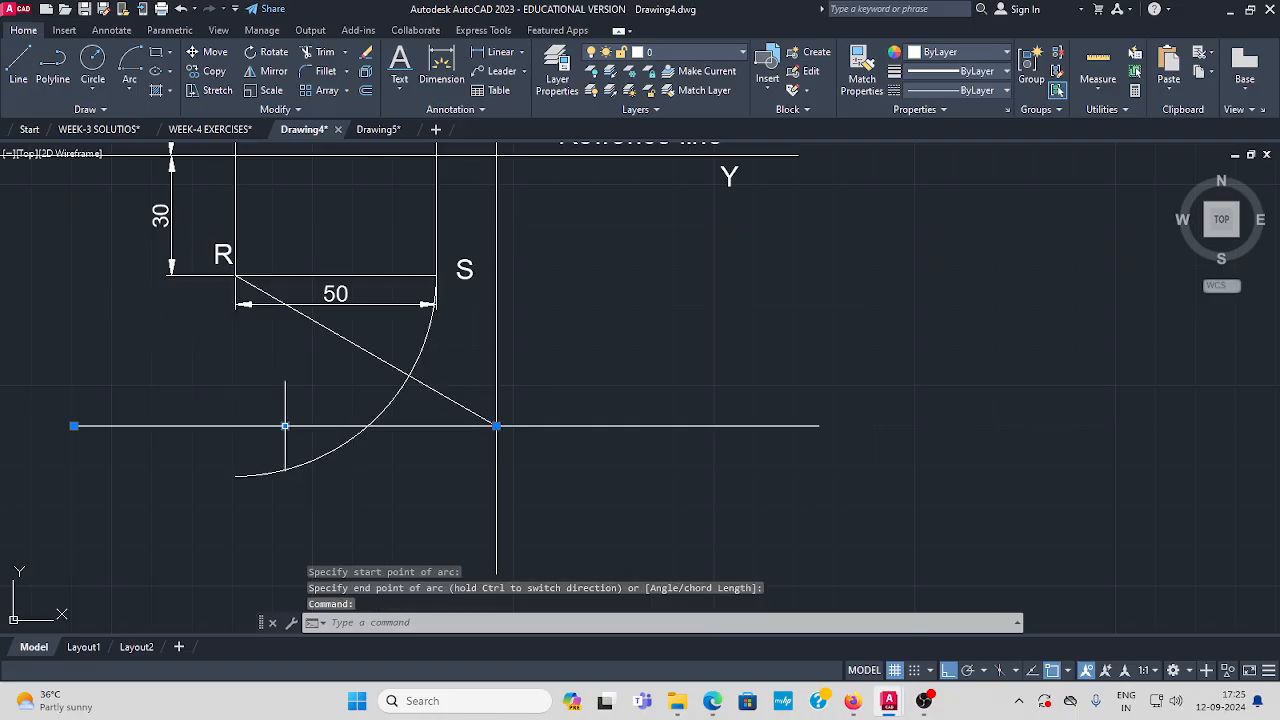
left_click(387, 408)
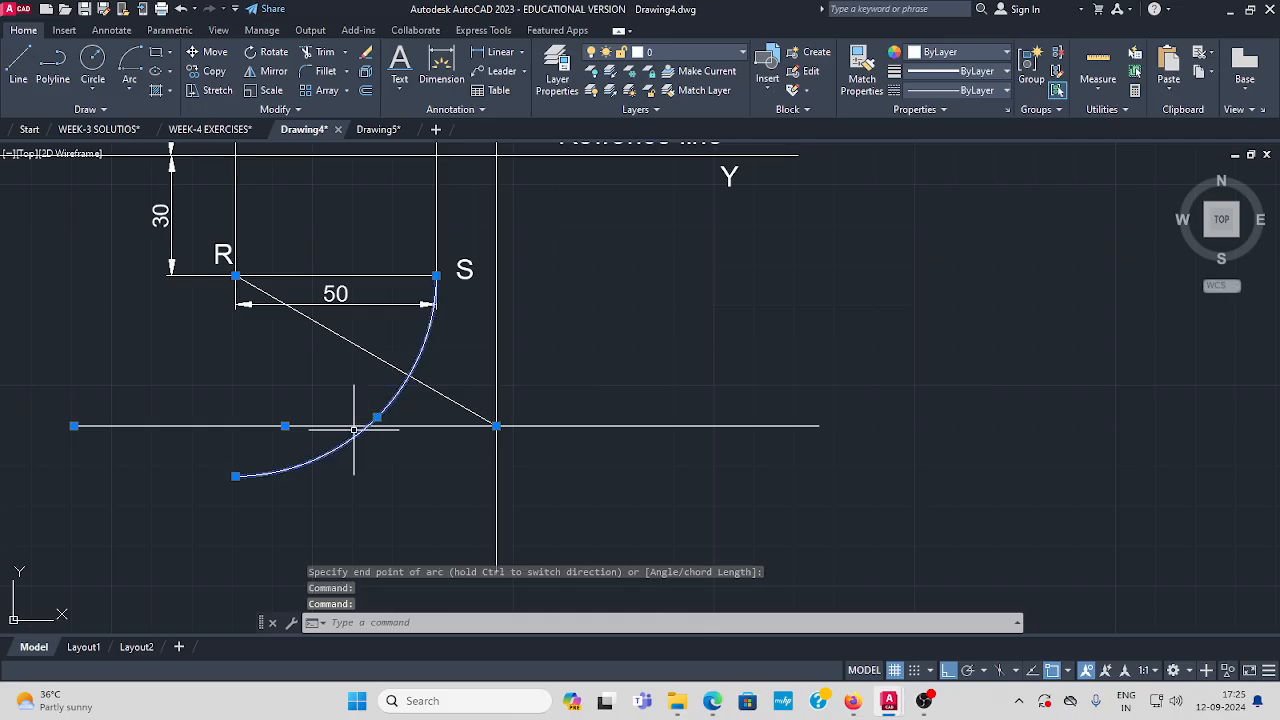
key("Escape")
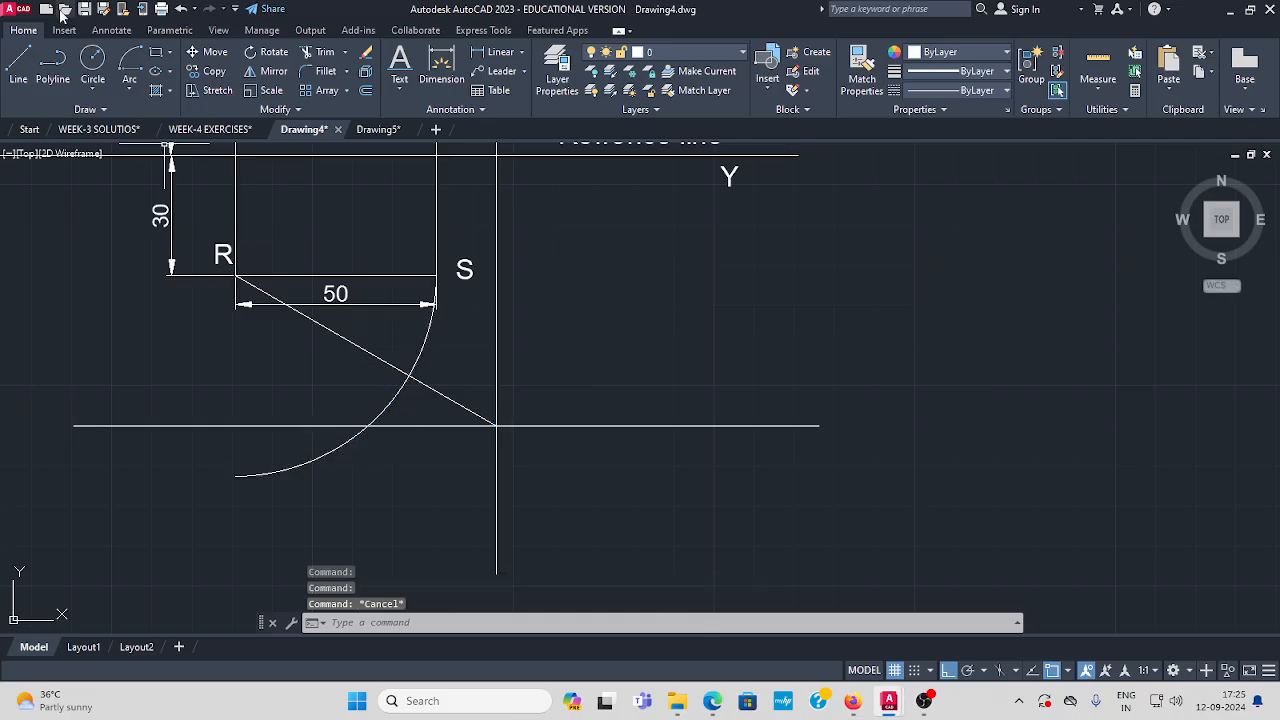
left_click(18, 66)
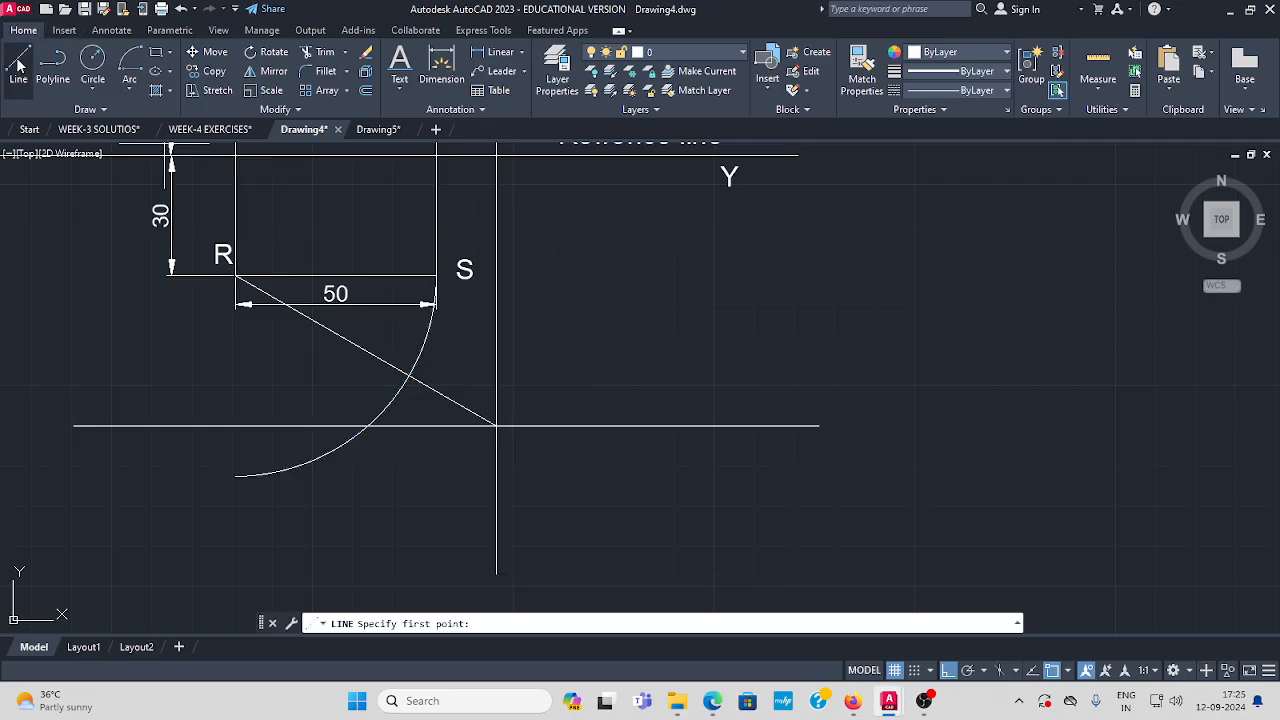
left_click(236, 276)
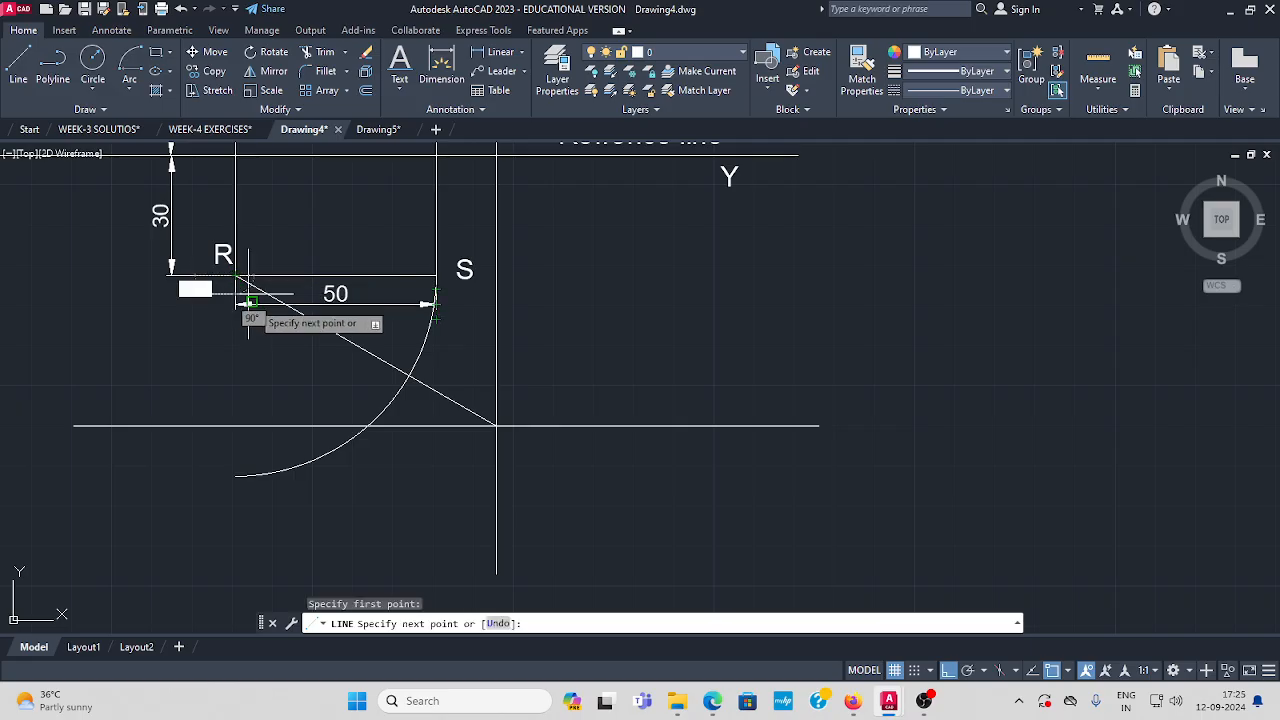
left_click(369, 427)
key("Escape")
Label the outer projected endpoints S1' on the upper locus line and S1 on the lower one with single-line text, height 5, rotation 0.
scroll(420, 415, "down", 5)
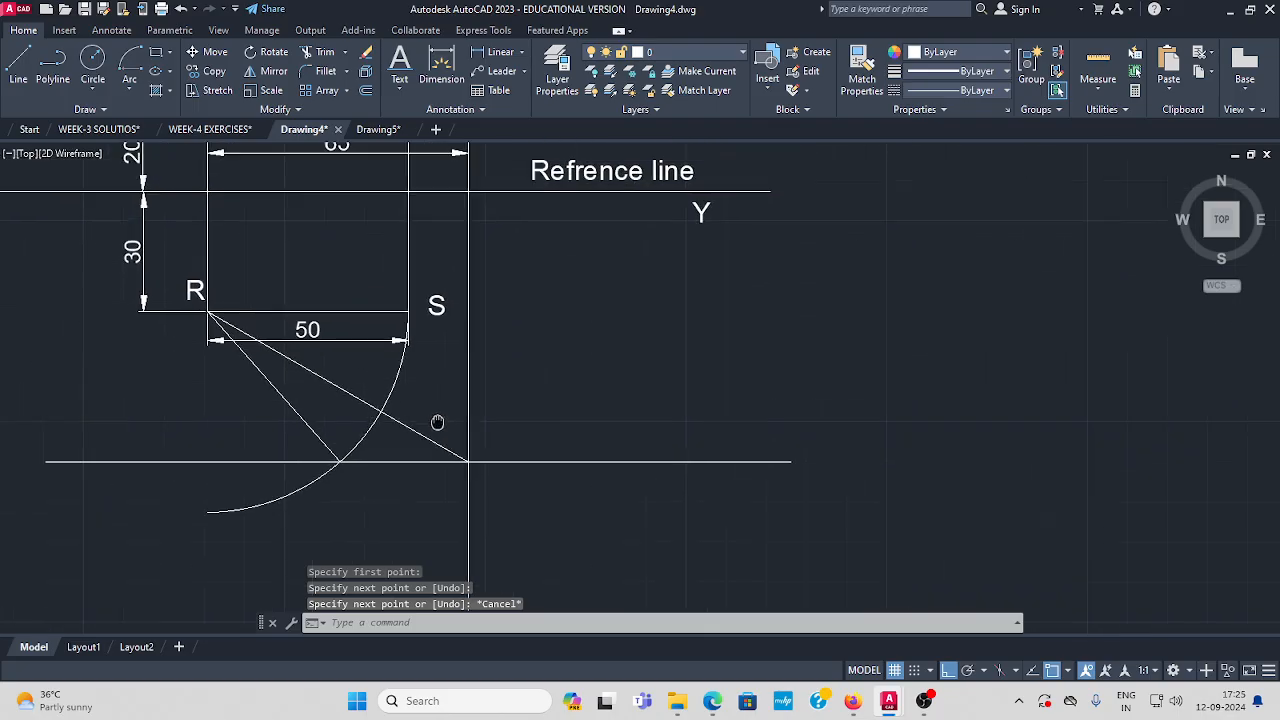
scroll(428, 277, "down", 3)
middle_click_drag(428, 277, 440, 311)
scroll(430, 230, "up", 3)
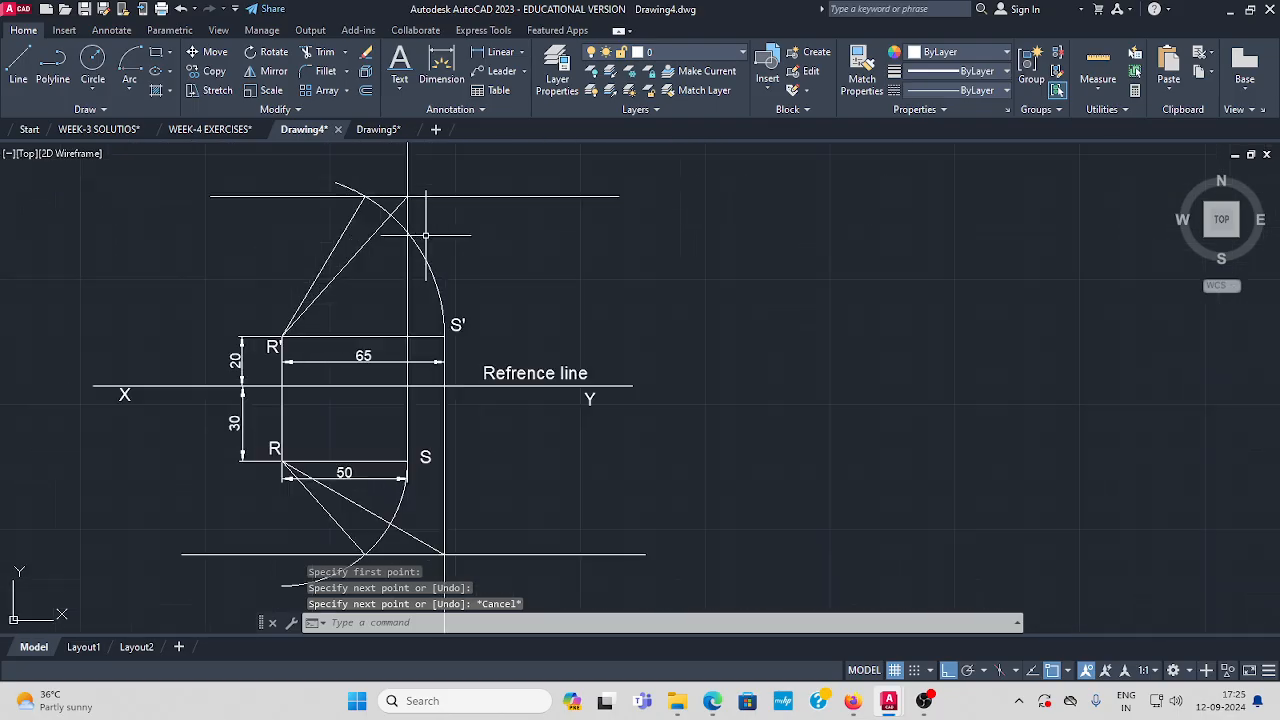
mouse_move(424, 236)
middle_mouse_down()
mouse_move(411, 263)
mouse_move(411, 245)
middle_mouse_up()
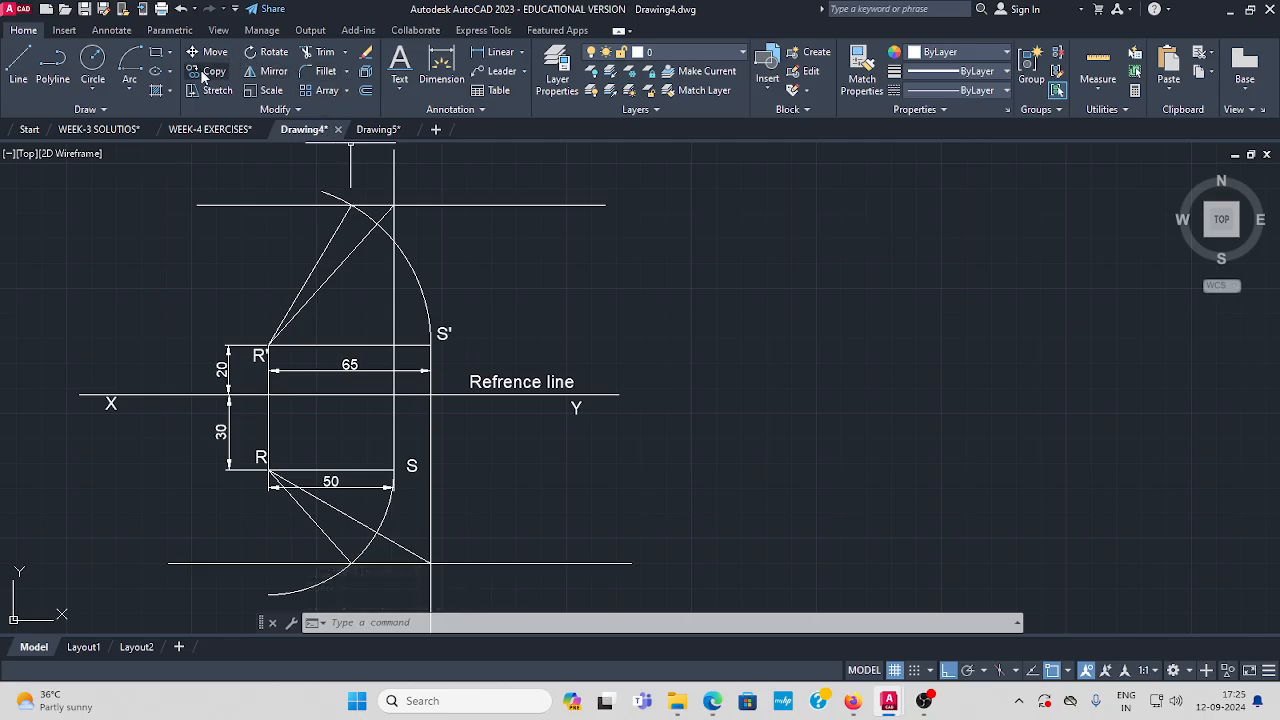
left_click(115, 31)
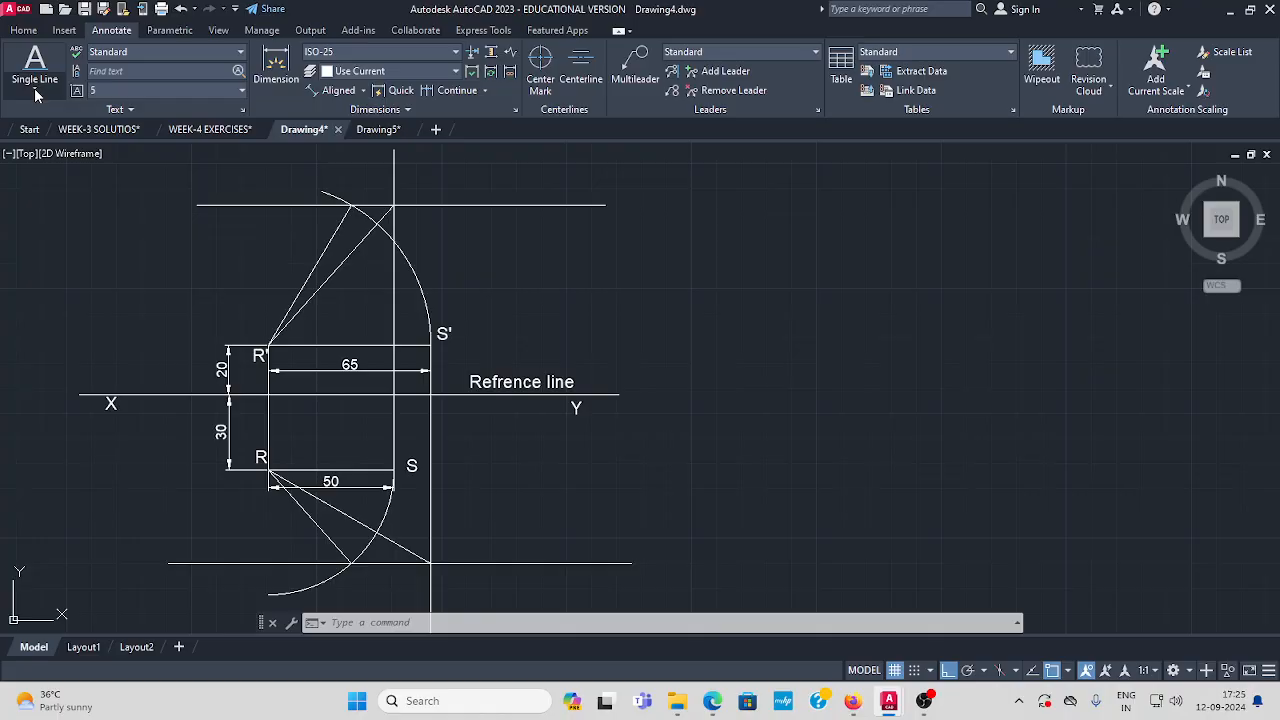
left_click(34, 88)
left_click(58, 150)
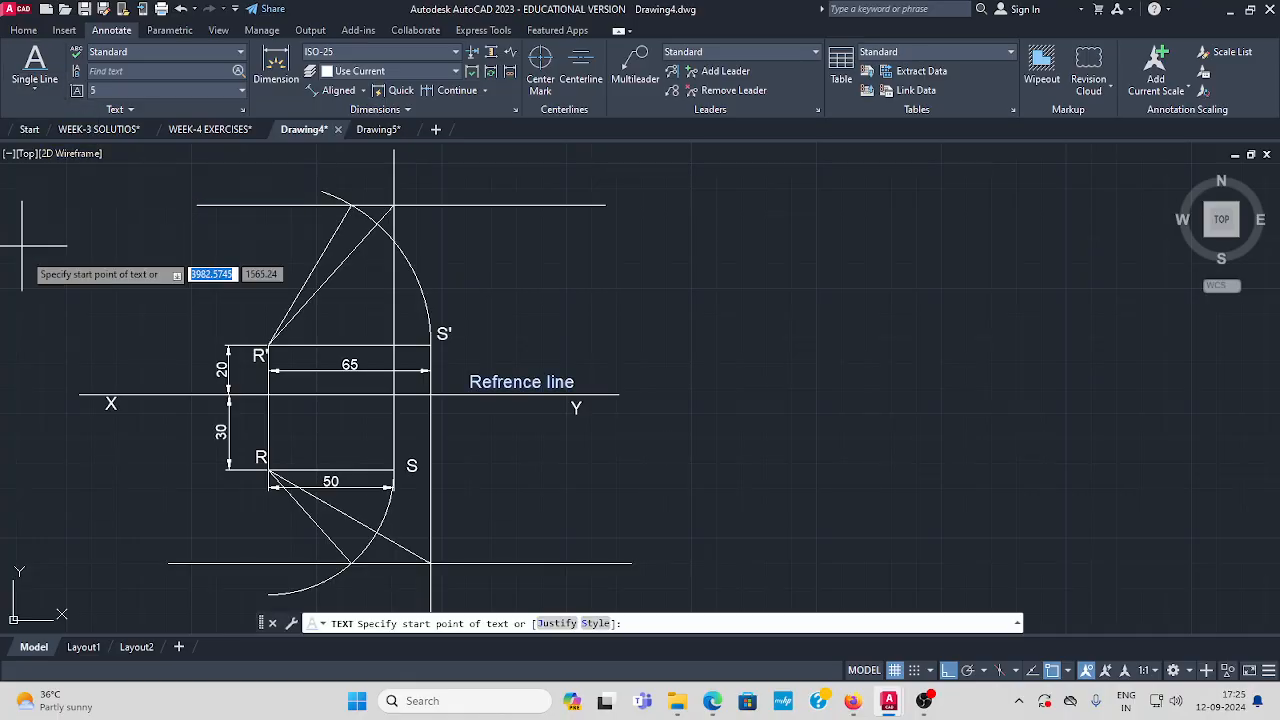
left_click(427, 177)
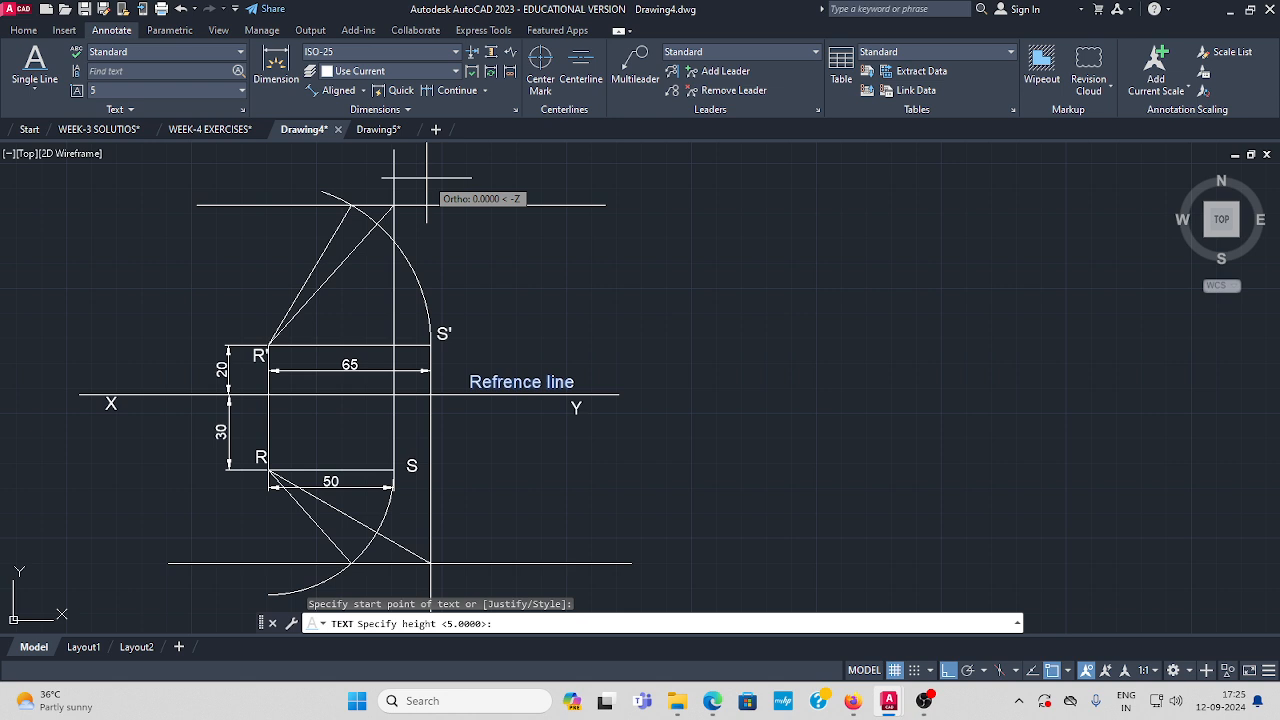
key("Return")
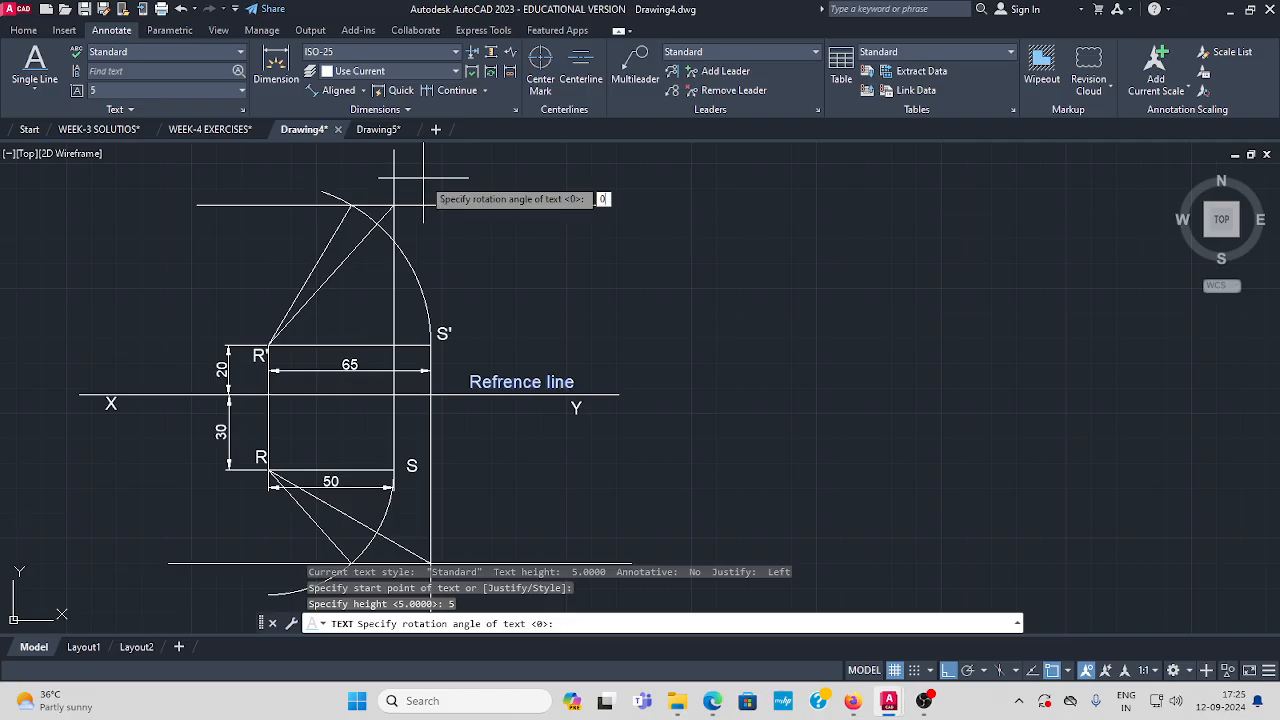
key("Return")
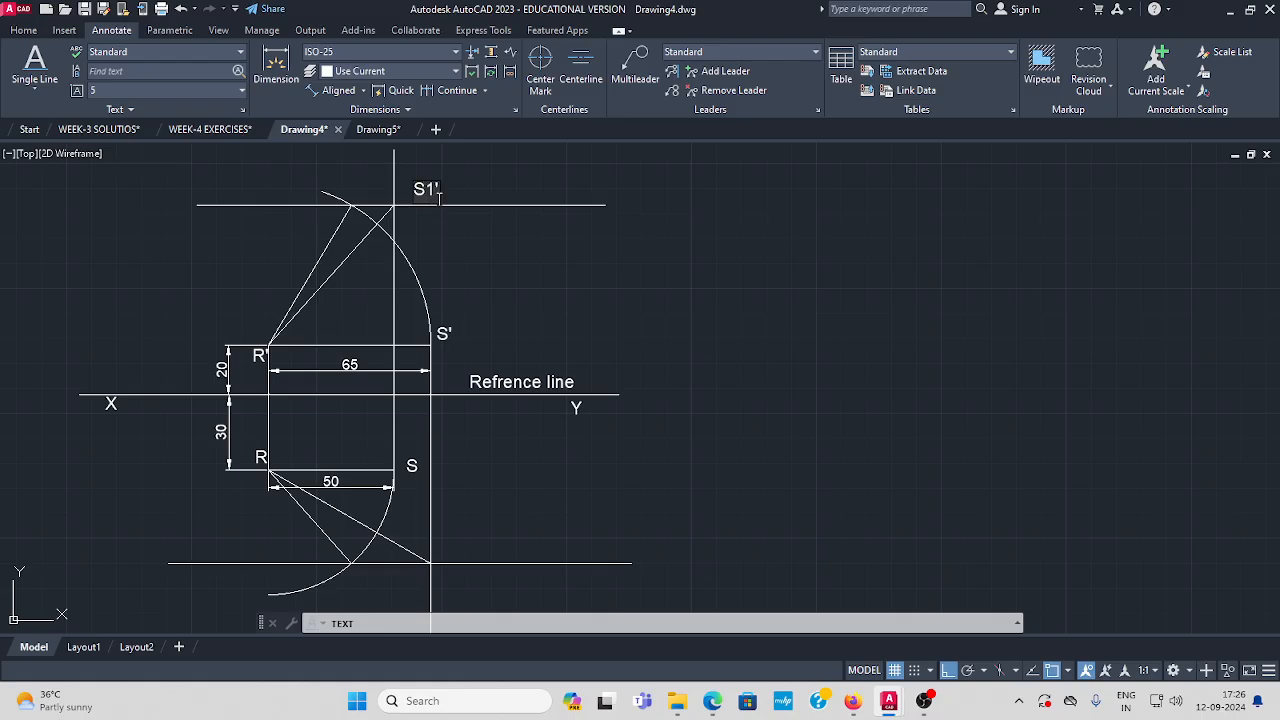
middle_click_drag(420, 483, 418, 372)
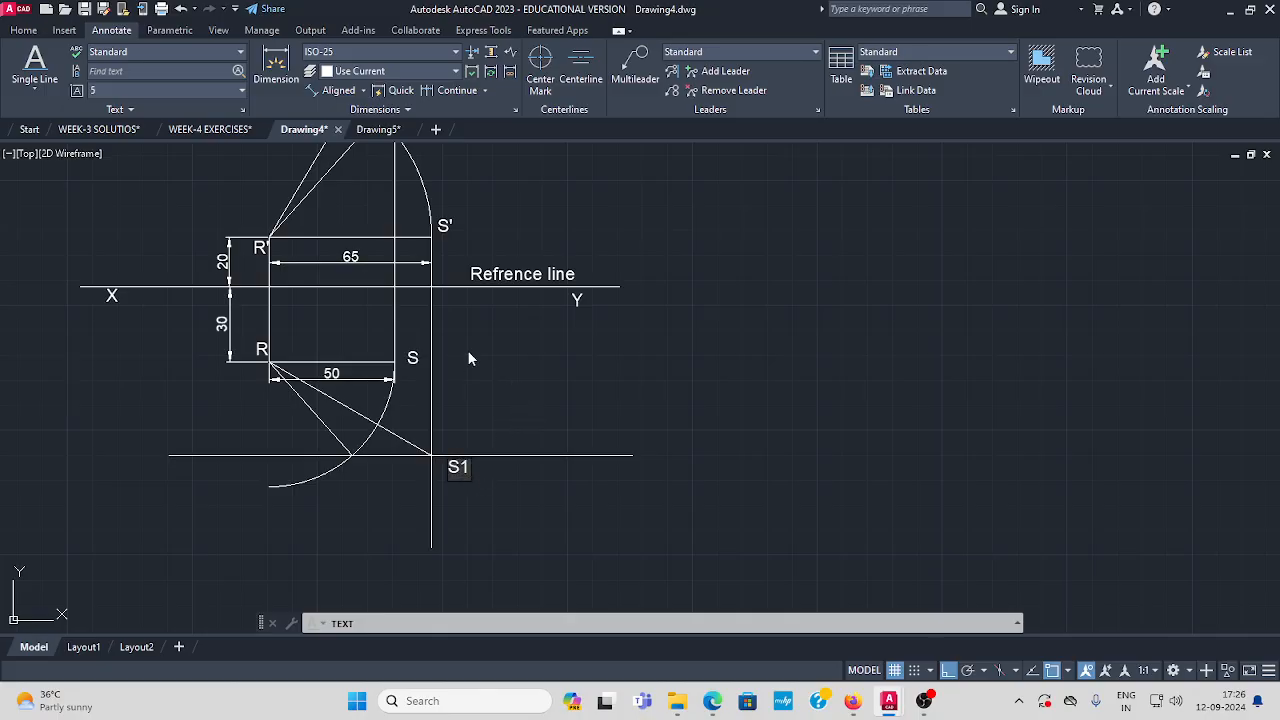
Add the single-line note "True length=75mm" in the empty area above the reference line, beside the S' arc.
scroll(508, 407, "up", 2)
mouse_move(508, 407)
middle_mouse_down()
mouse_move(540, 445)
mouse_move(528, 416)
mouse_move(529, 435)
middle_mouse_up()
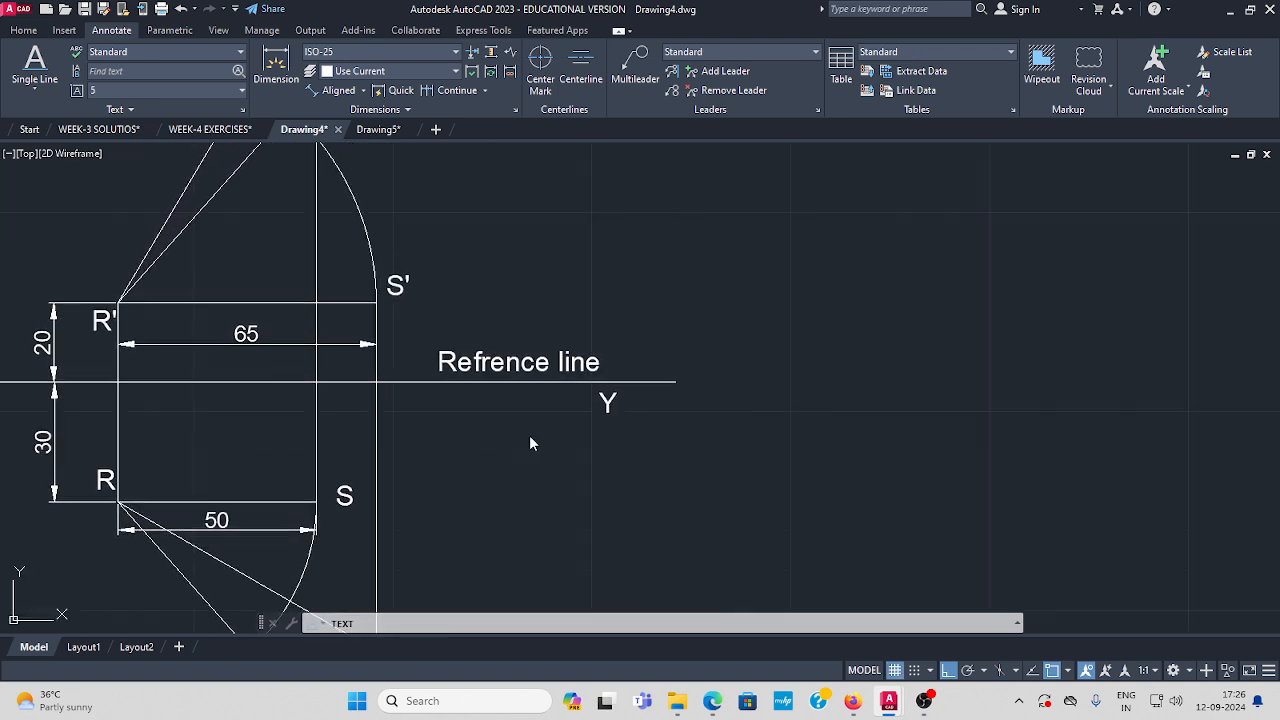
mouse_move(481, 216)
middle_mouse_down()
mouse_move(483, 249)
mouse_move(454, 287)
middle_mouse_up()
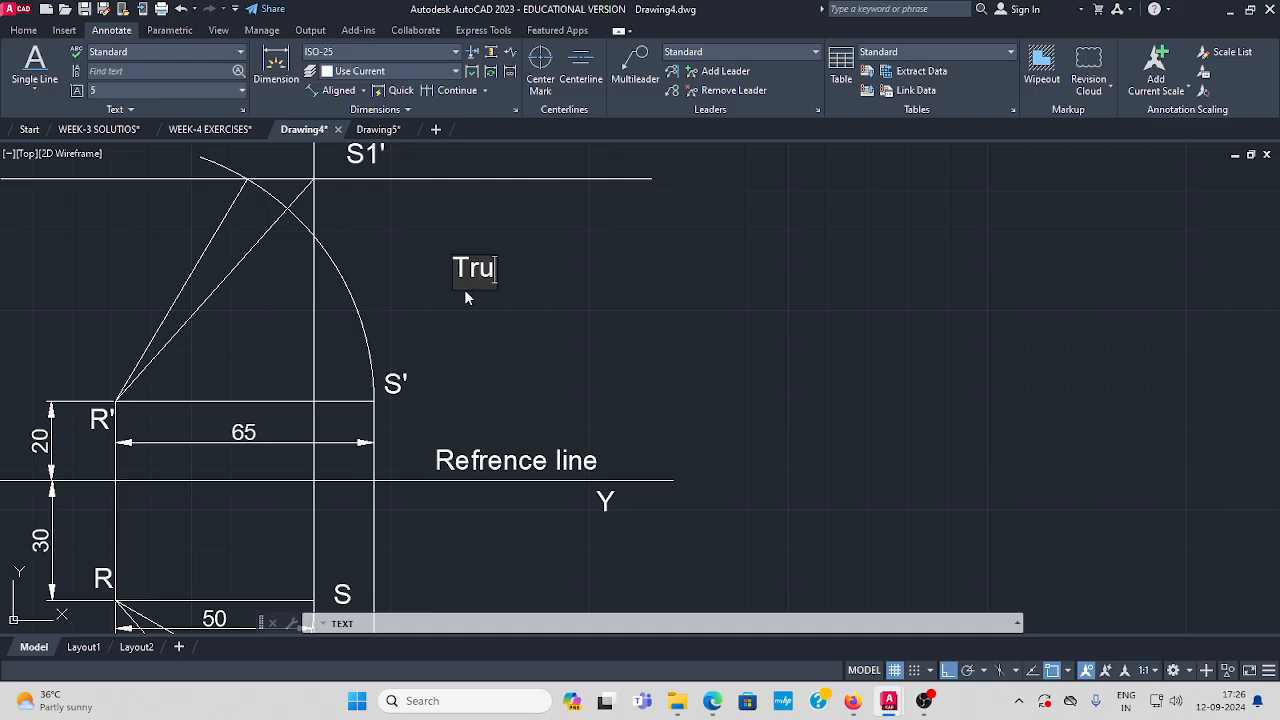
type("e leng")
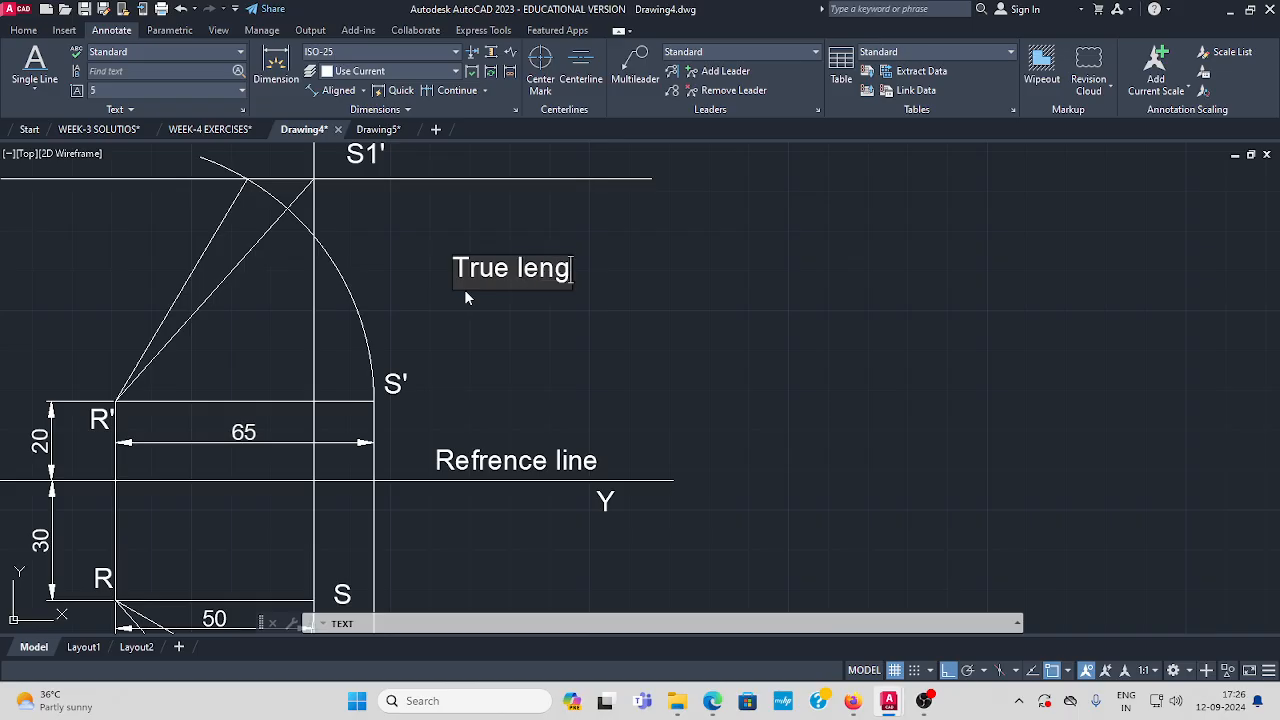
type("th")
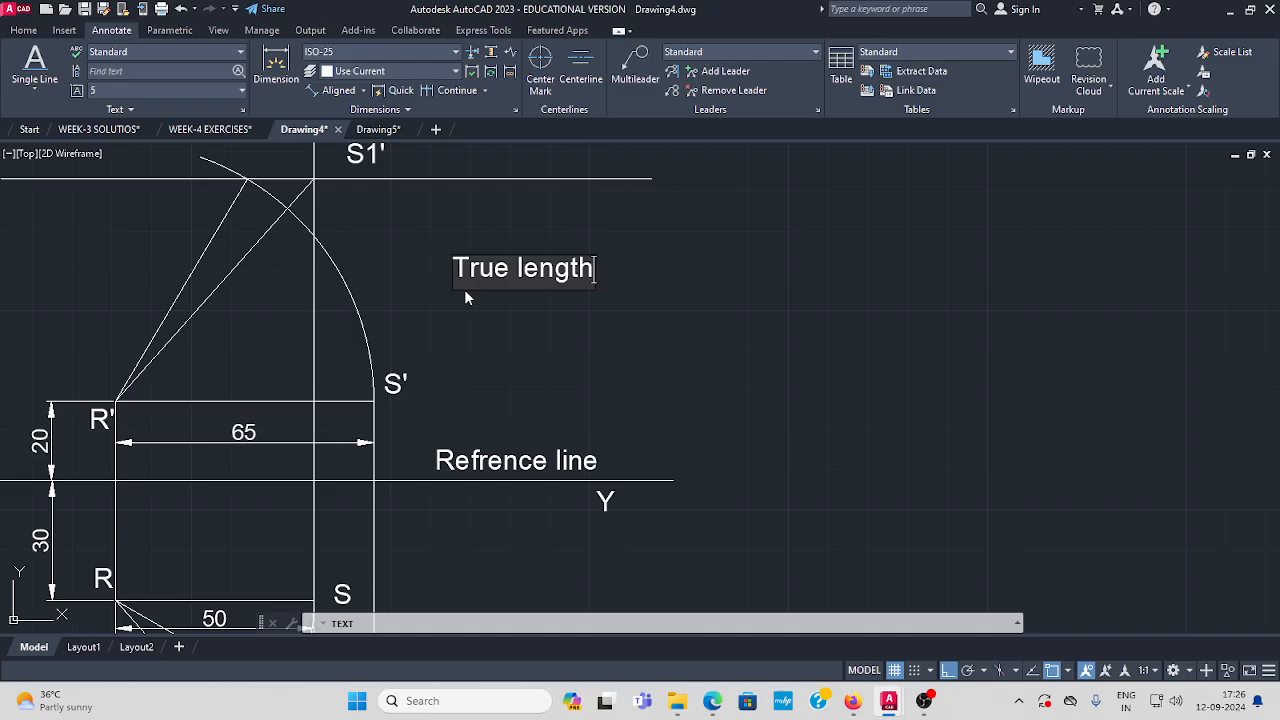
type("=75")
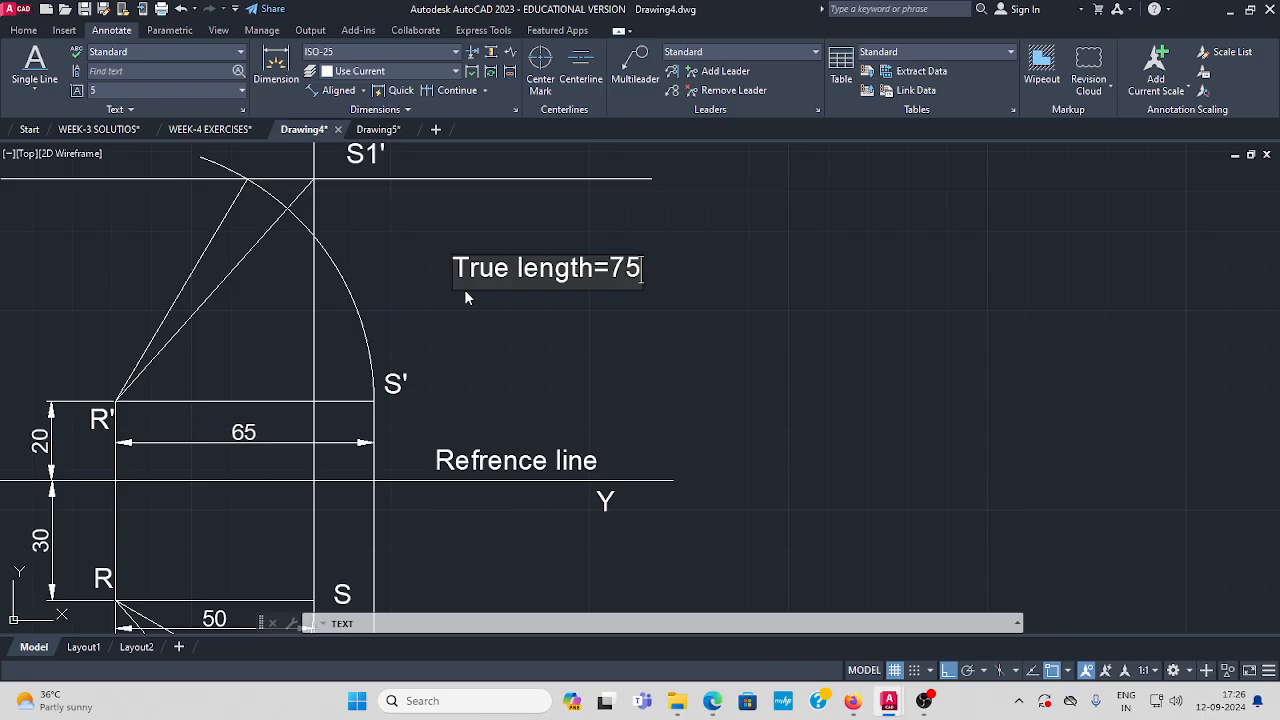
type("mm")
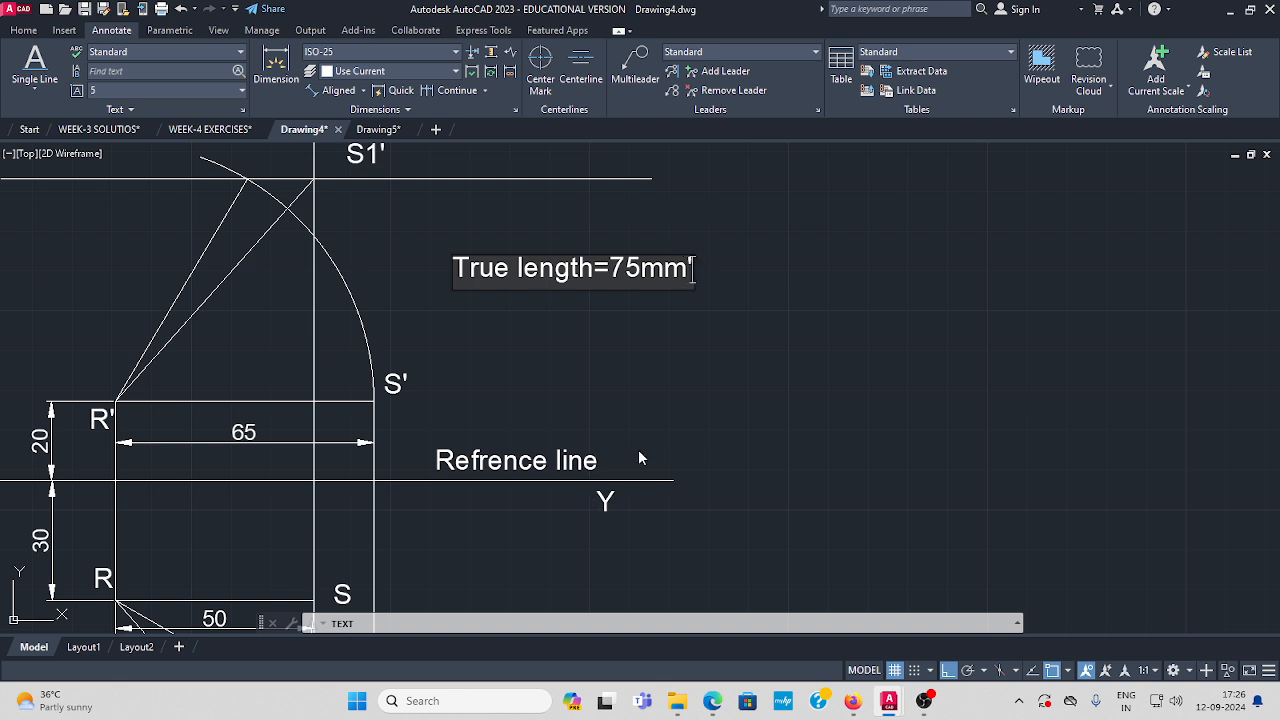
type("'")
key("BackSpace")
middle_click_drag(504, 386, 515, 348)
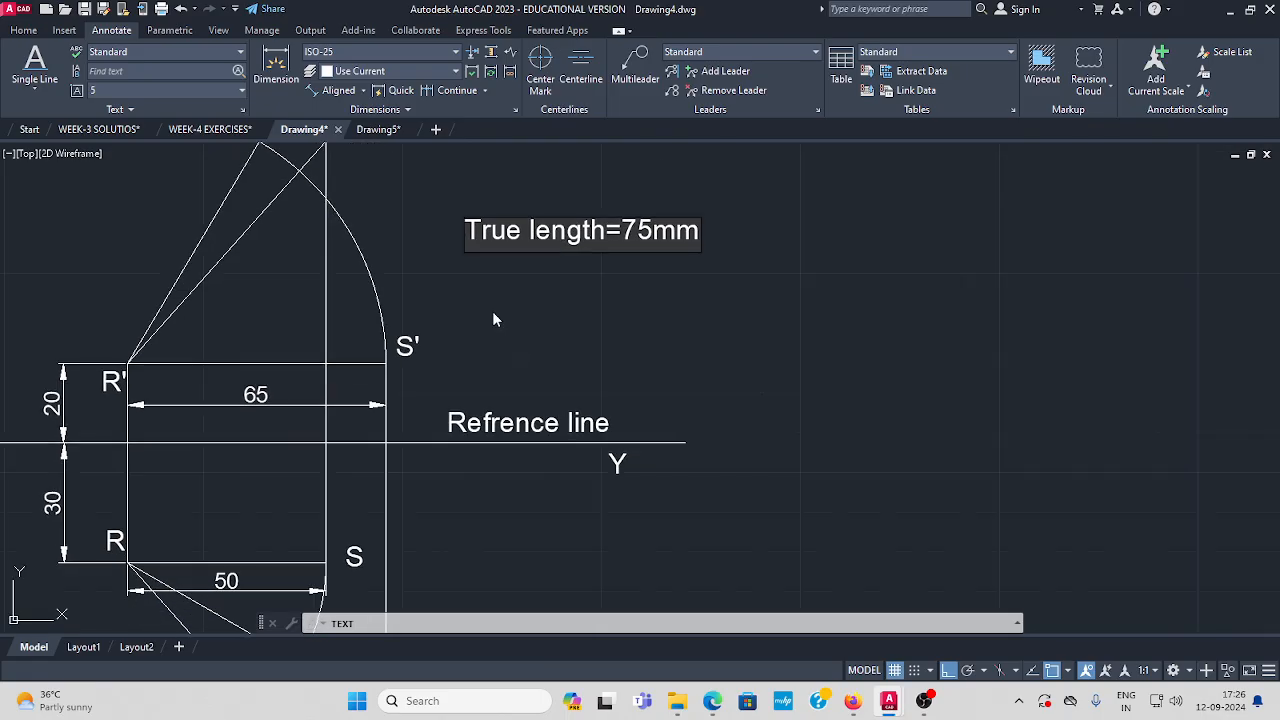
Add the single-line note "Apparent length=" below the true-length note and finish the text command.
left_click(490, 315)
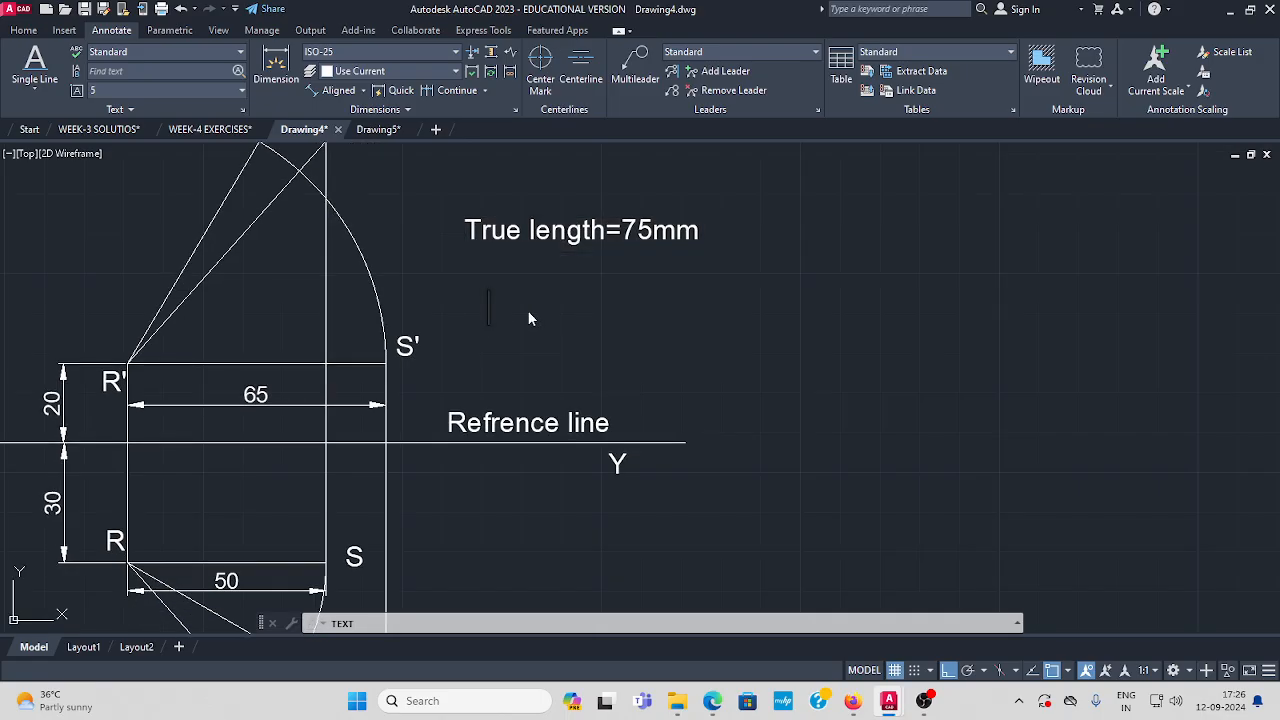
type("Appare")
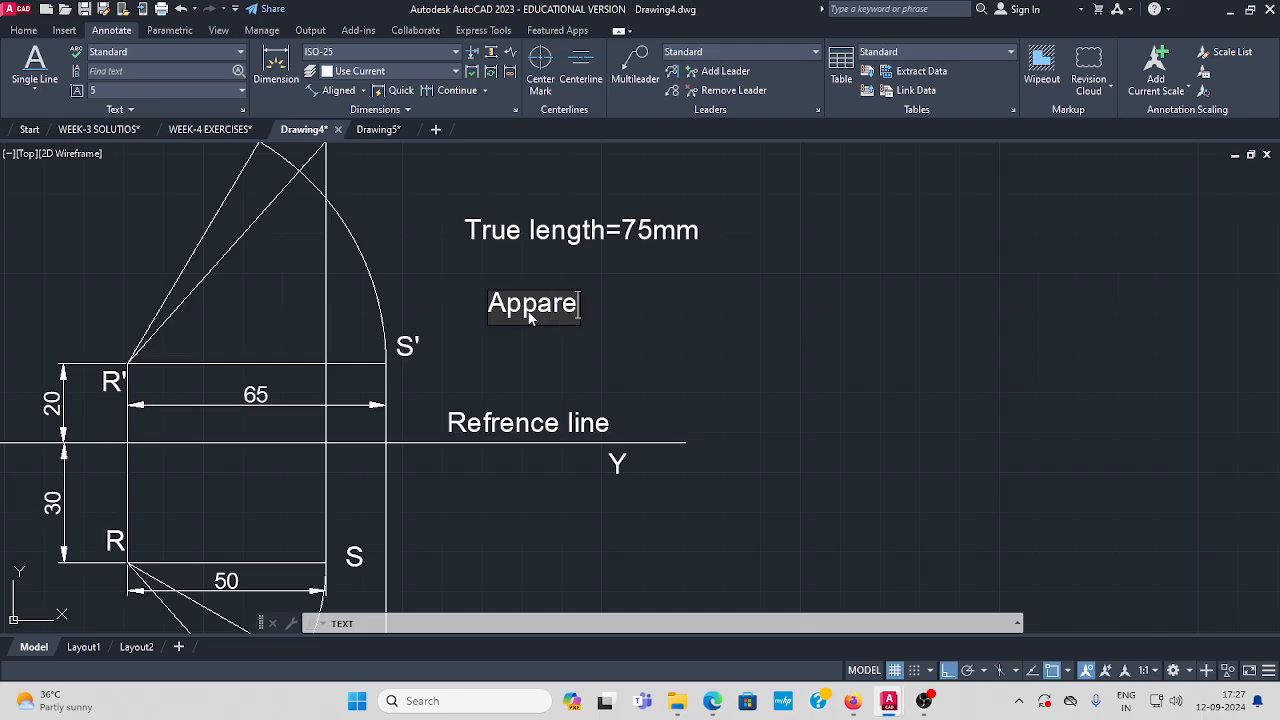
type("nt length")
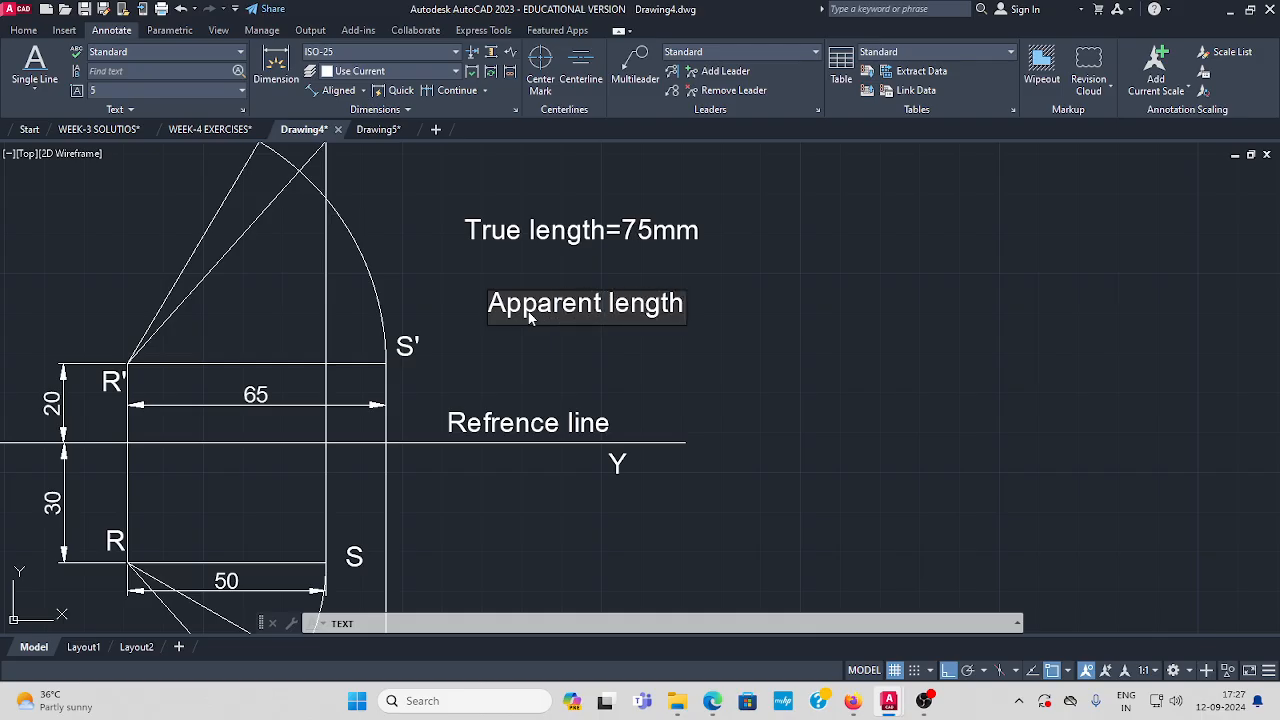
type("+")
key("BackSpace")
type("=")
left_click(737, 352)
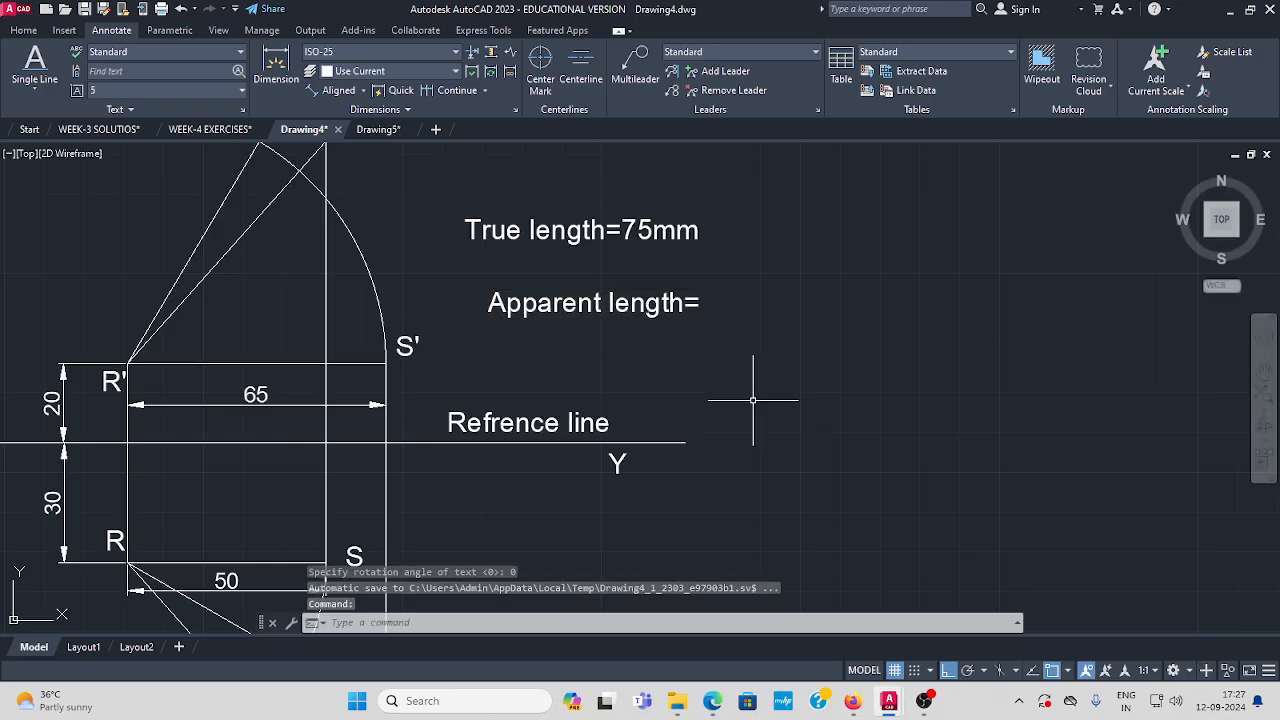
key("Return")
Add an aligned dimension to the line from R' to S1', offset to the upper left of the line.
middle_click_drag(232, 250, 274, 274)
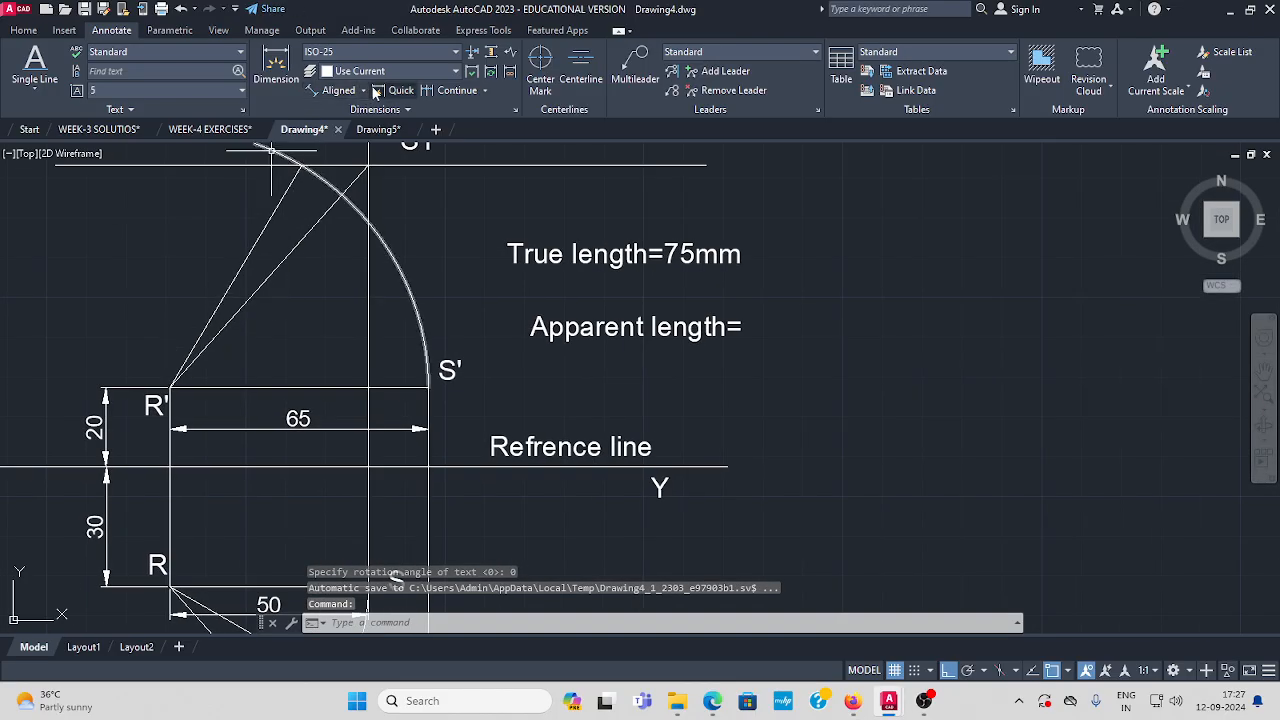
left_click(362, 91)
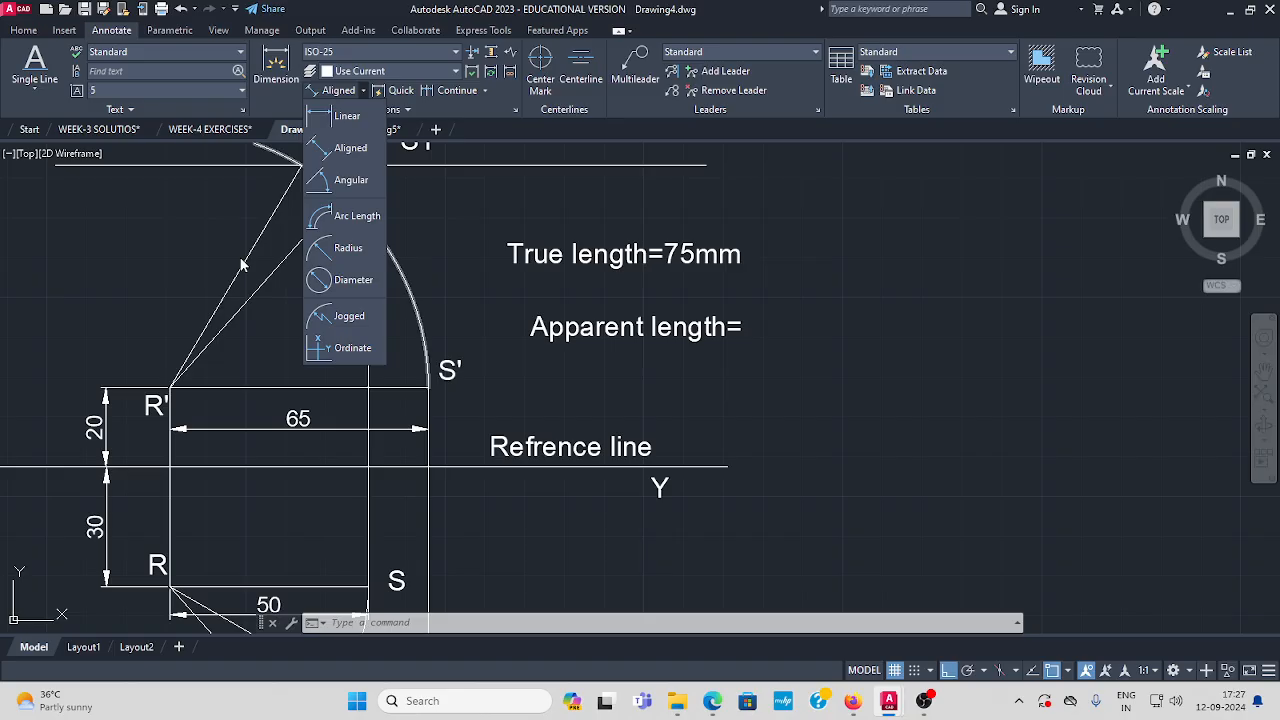
left_click(349, 150)
left_click(171, 388)
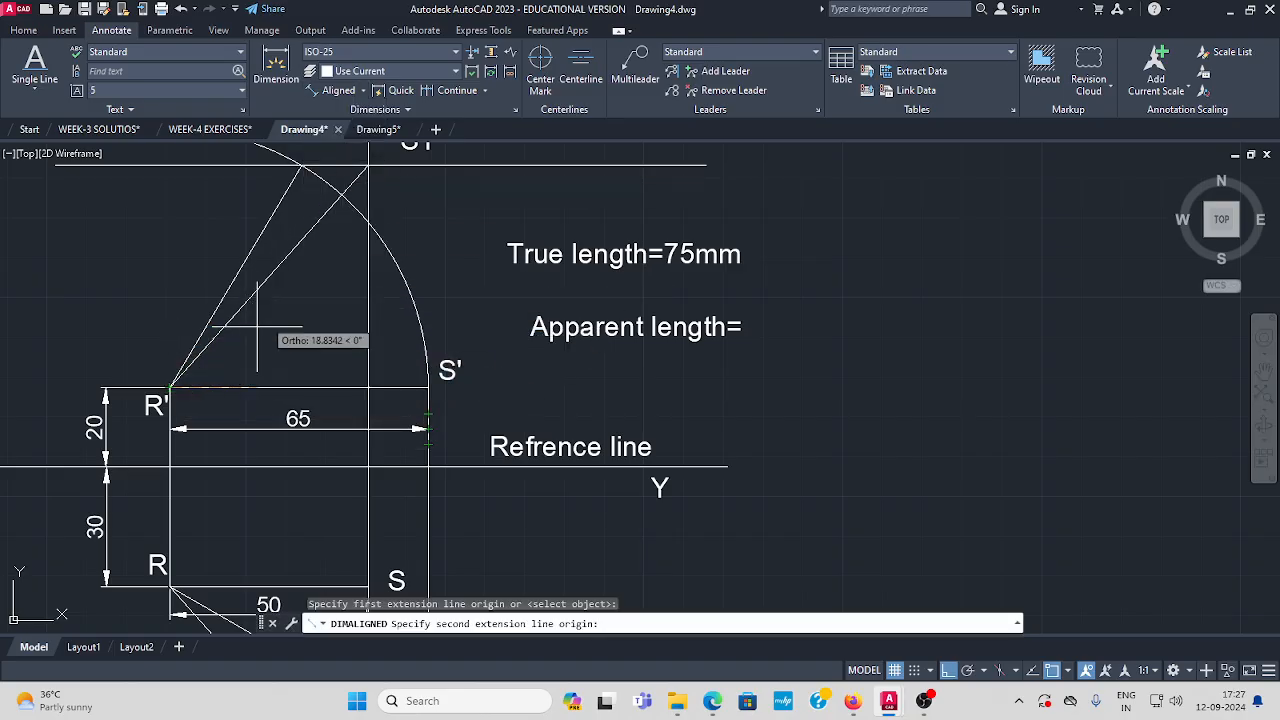
left_click(300, 167)
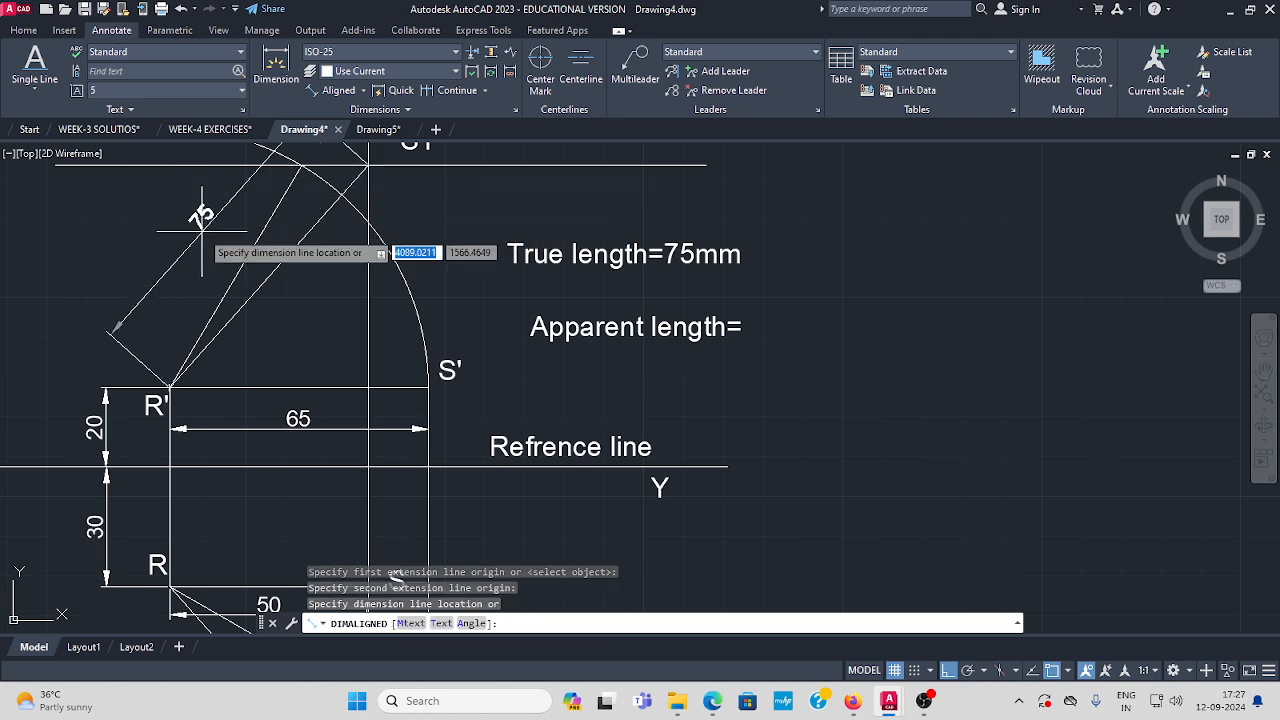
middle_click_drag(172, 248, 216, 306)
left_click(162, 316)
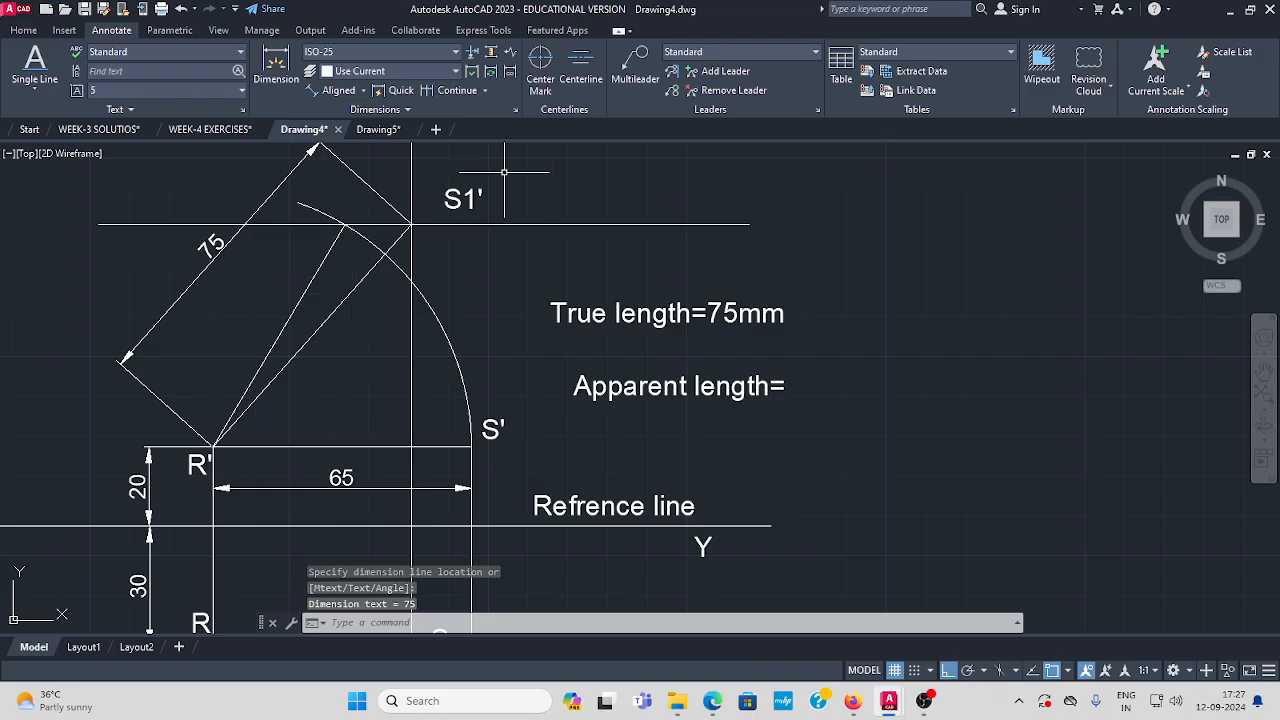
Add an aligned dimension from R' to the arc's intersection with the upper locus line, placed inside the R'–S1' dimension.
left_click(364, 90)
left_click(330, 147)
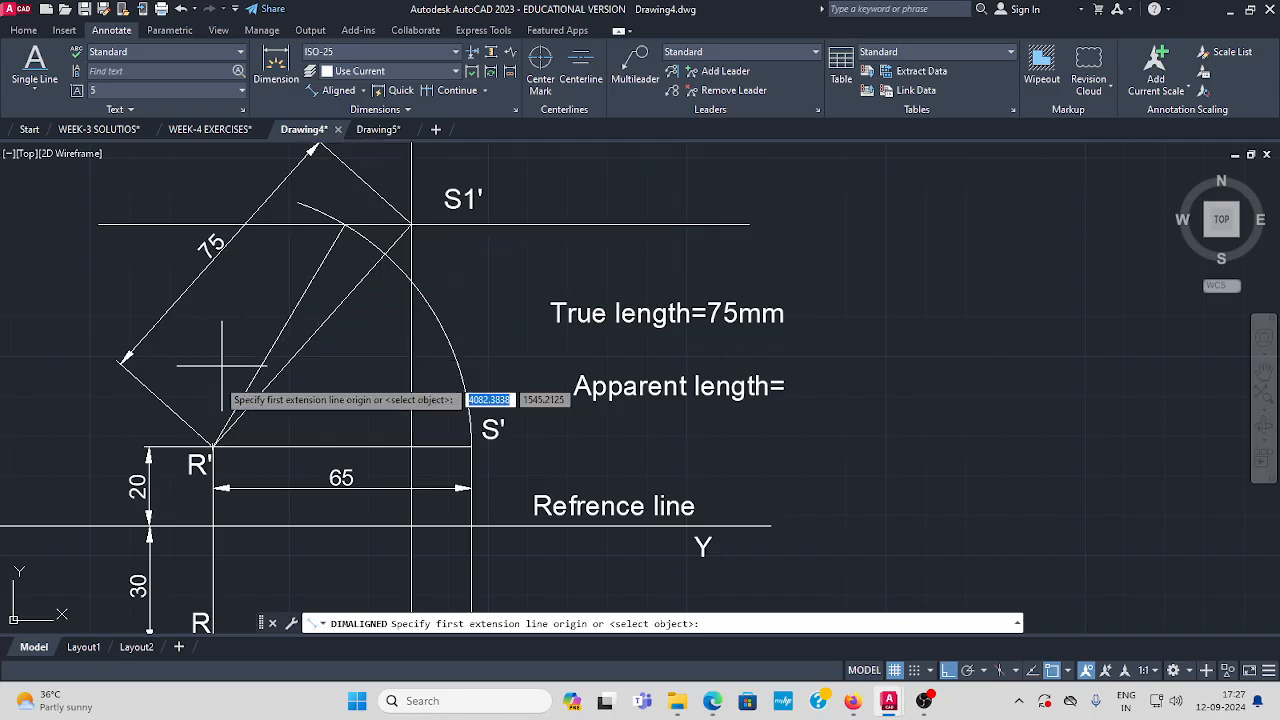
left_click(214, 447)
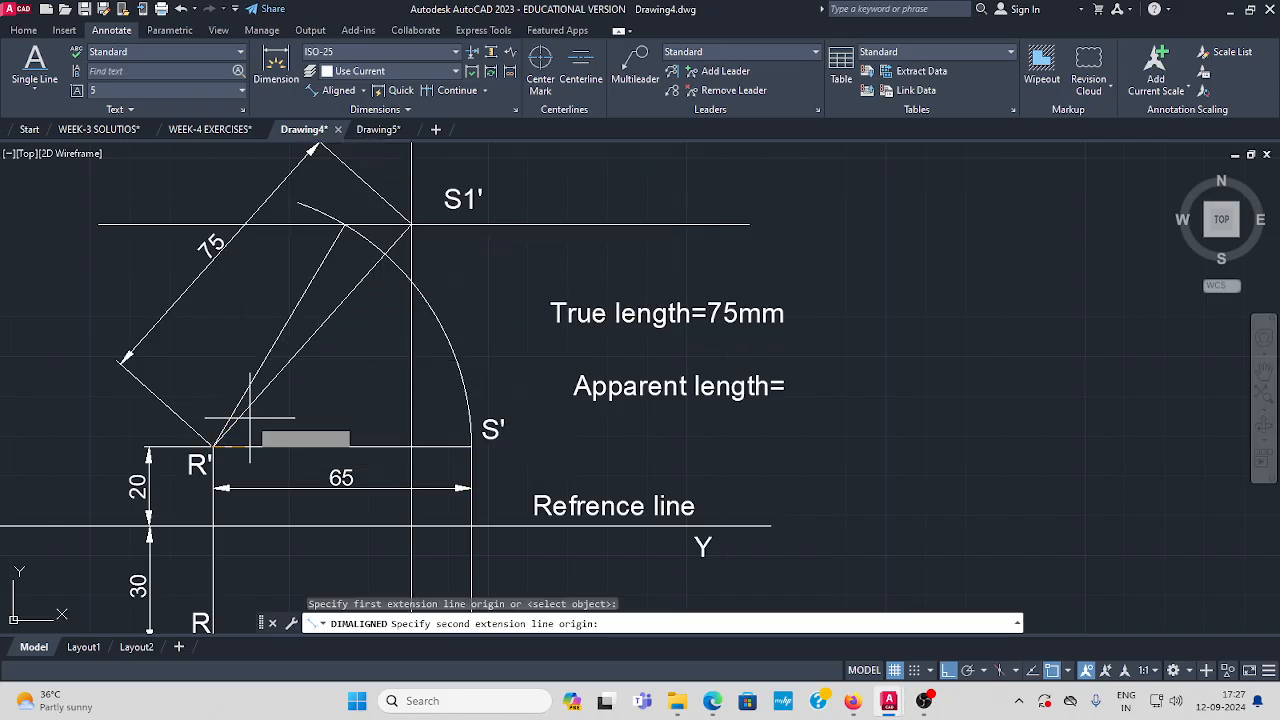
left_click(341, 226)
left_click(244, 305)
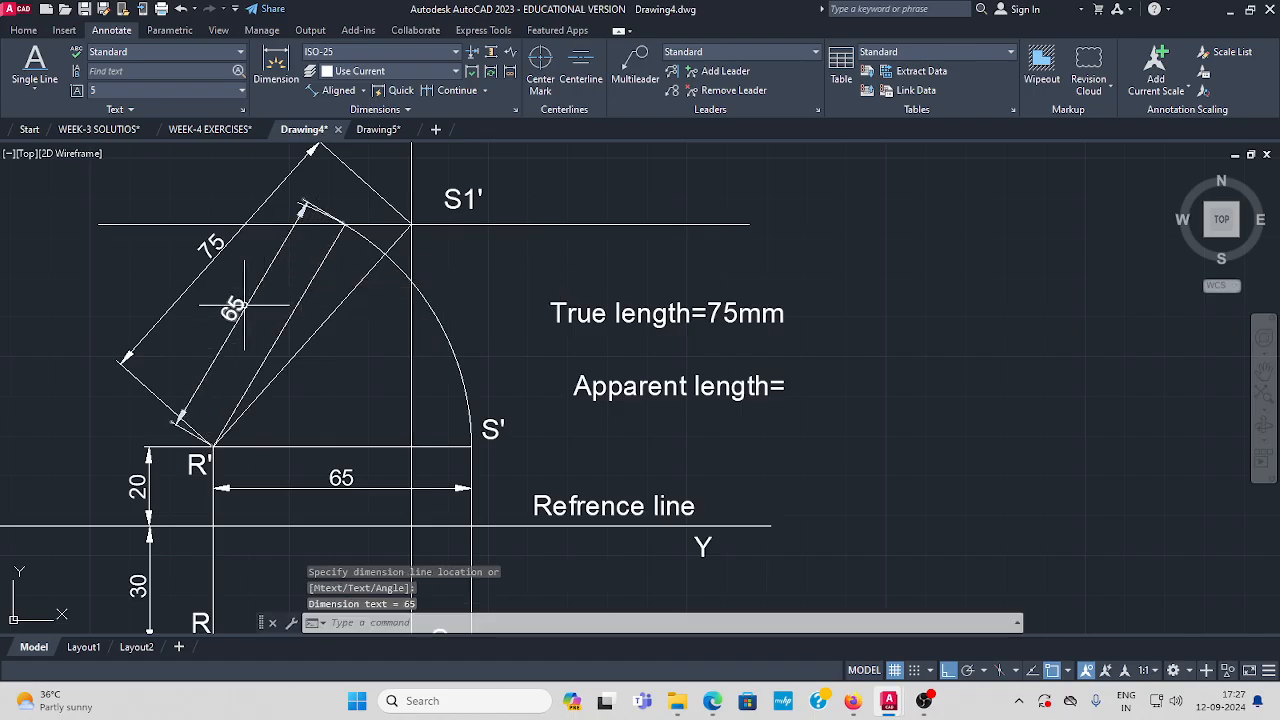
left_click(231, 307)
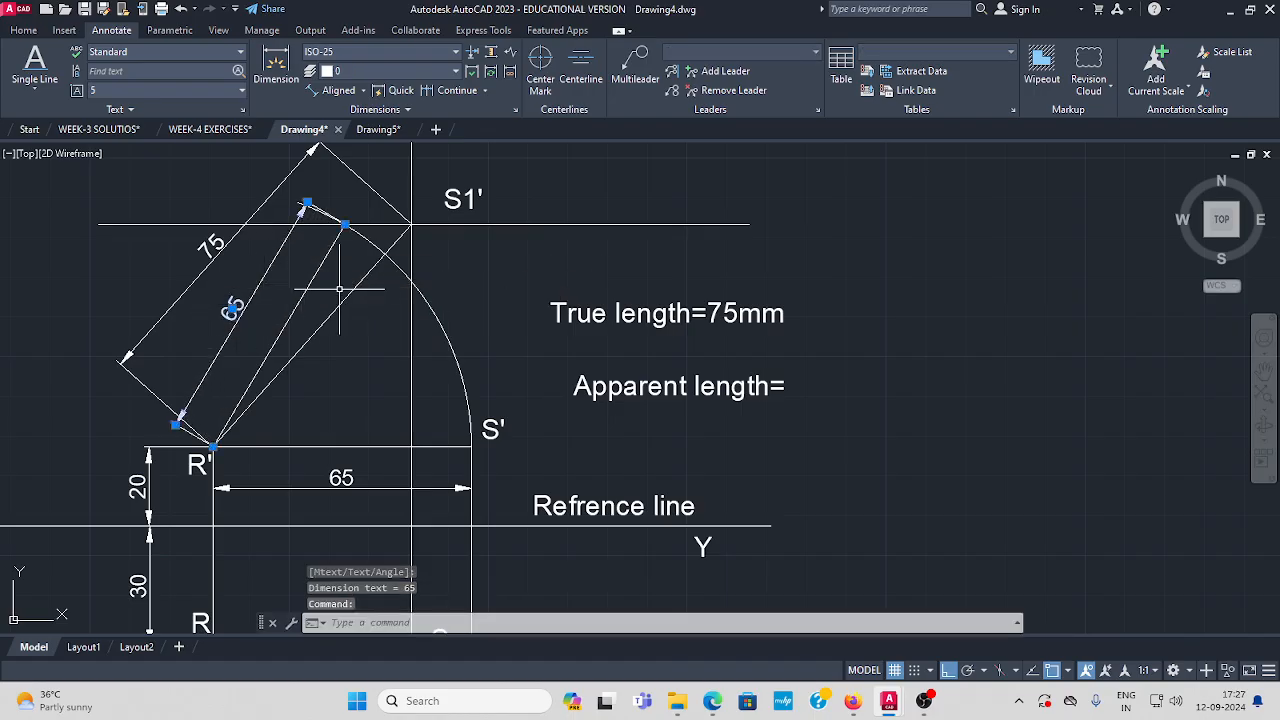
key("Escape")
Add an aligned dimension to the line from R to S1, offset to the lower left of the line.
scroll(340, 289, "down", 4)
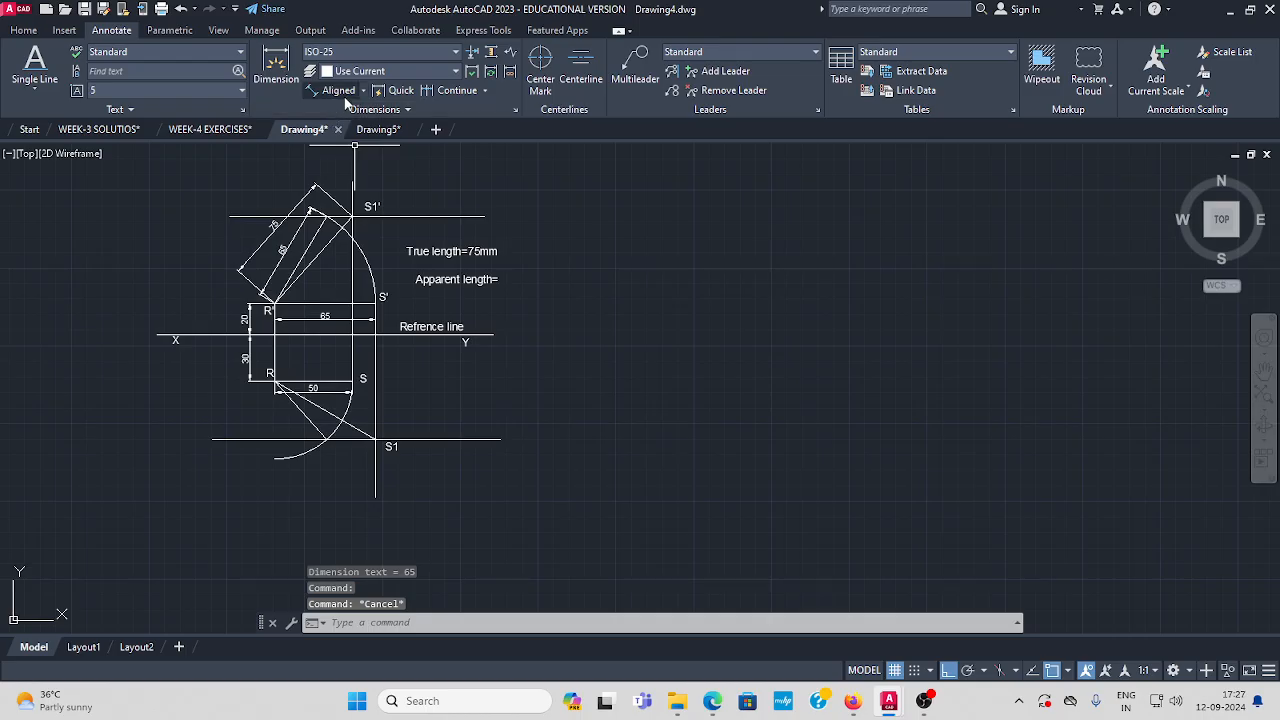
left_click(362, 91)
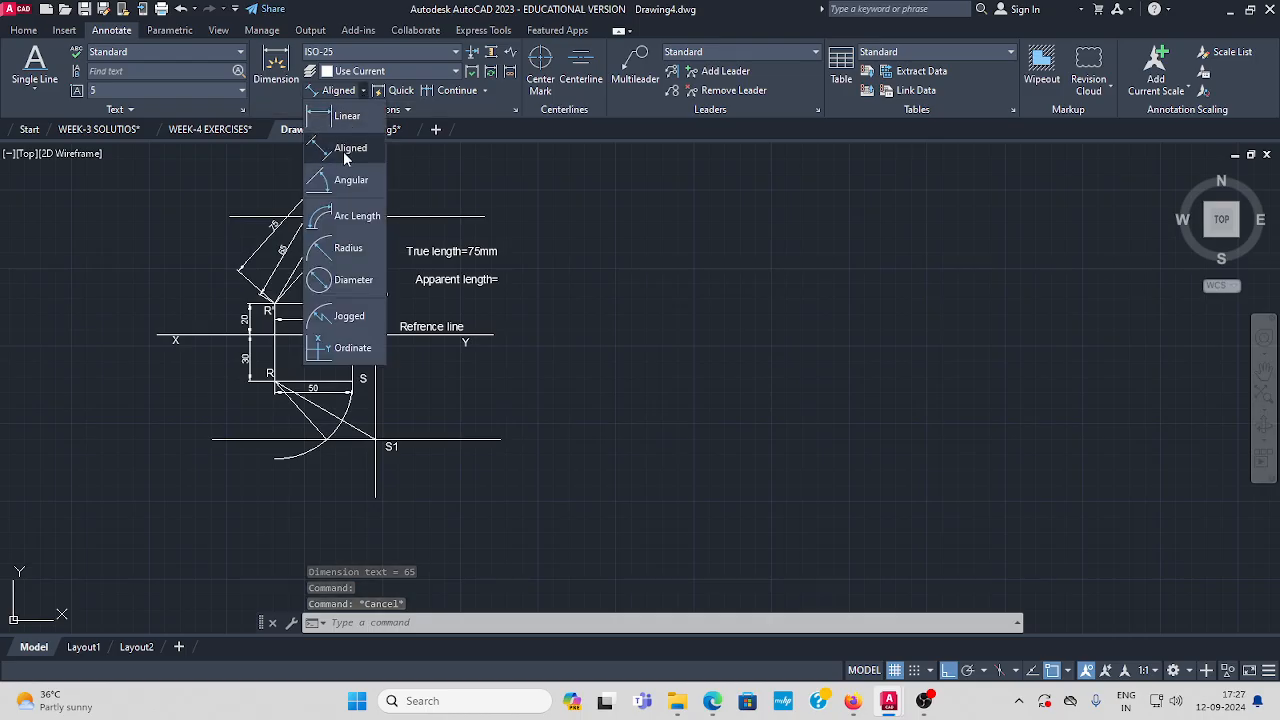
left_click(348, 150)
scroll(322, 387, "up", 4)
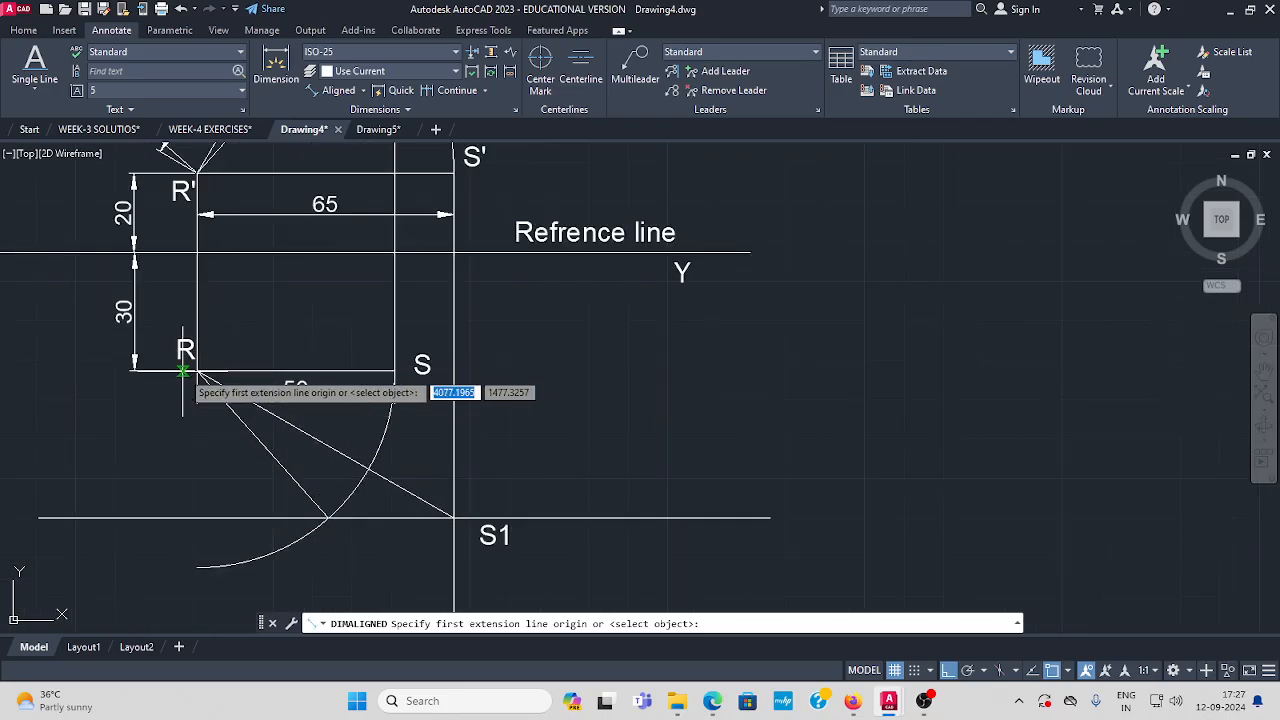
left_click(197, 371)
left_click(454, 518)
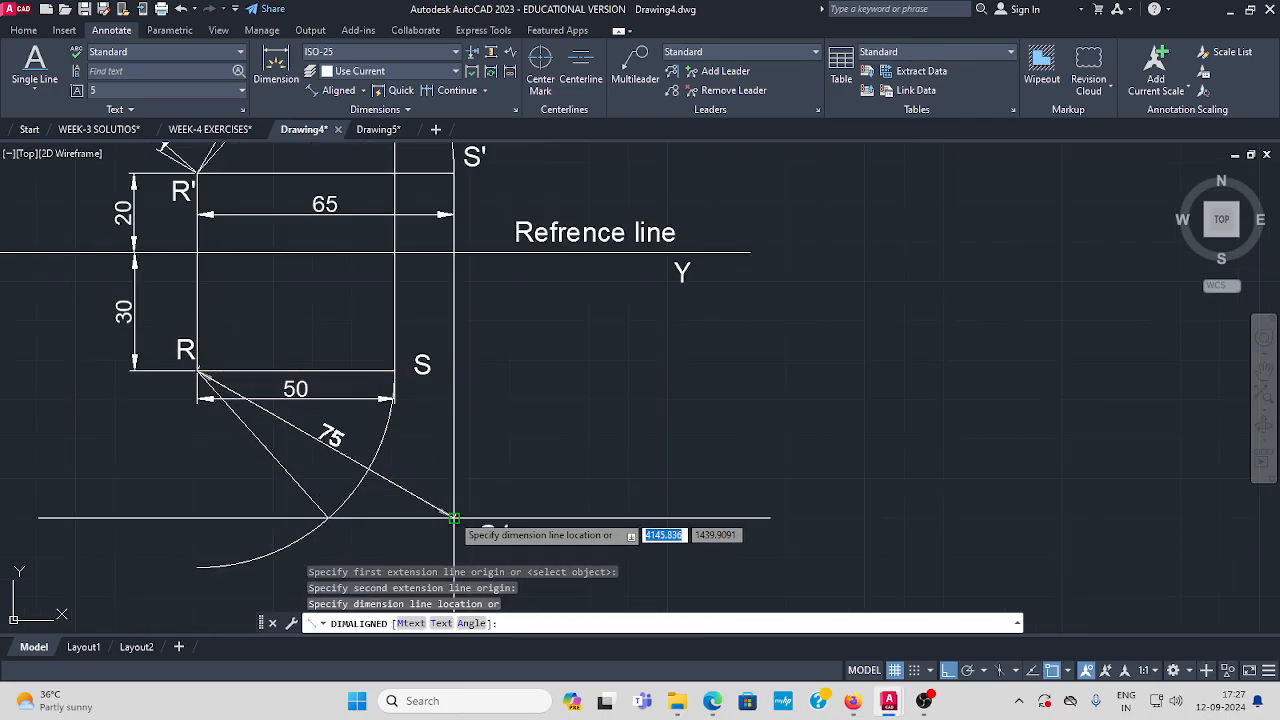
middle_click_drag(397, 520, 424, 448)
left_click(358, 514)
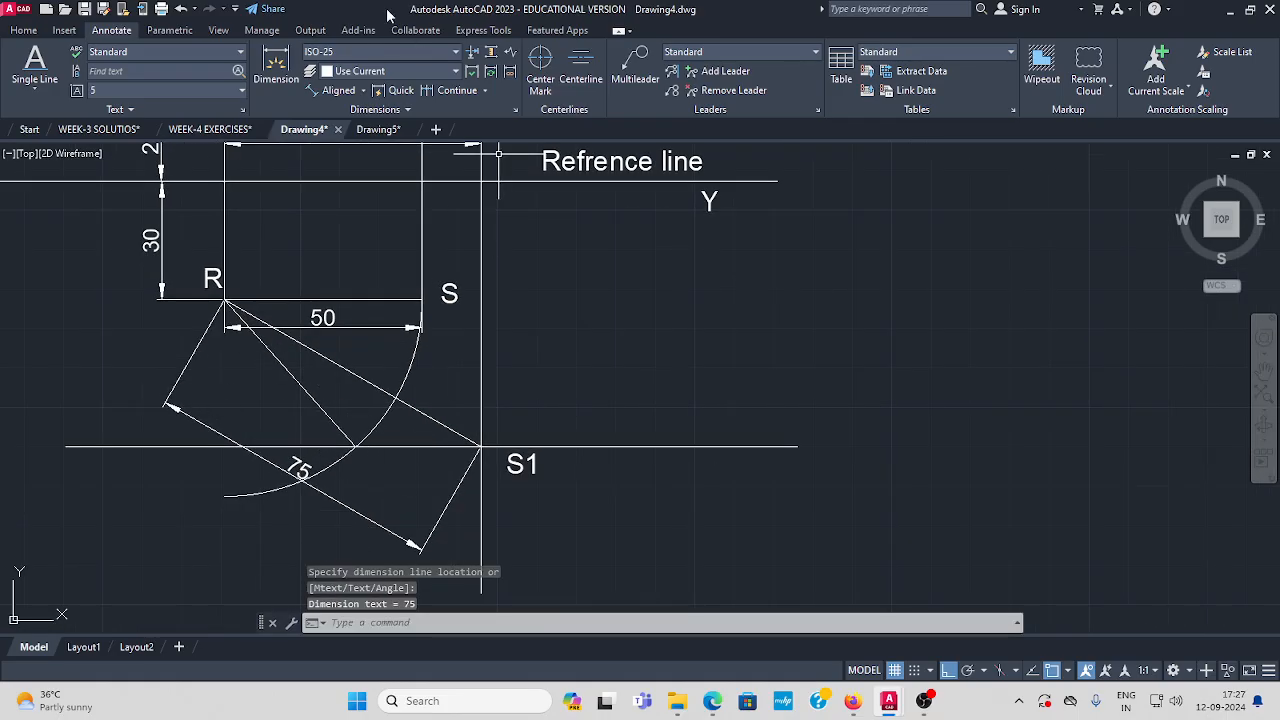
Add an aligned dimension from R to the arc's intersection with the lower locus line, placed inside the R–S1 dimension.
left_click(362, 90)
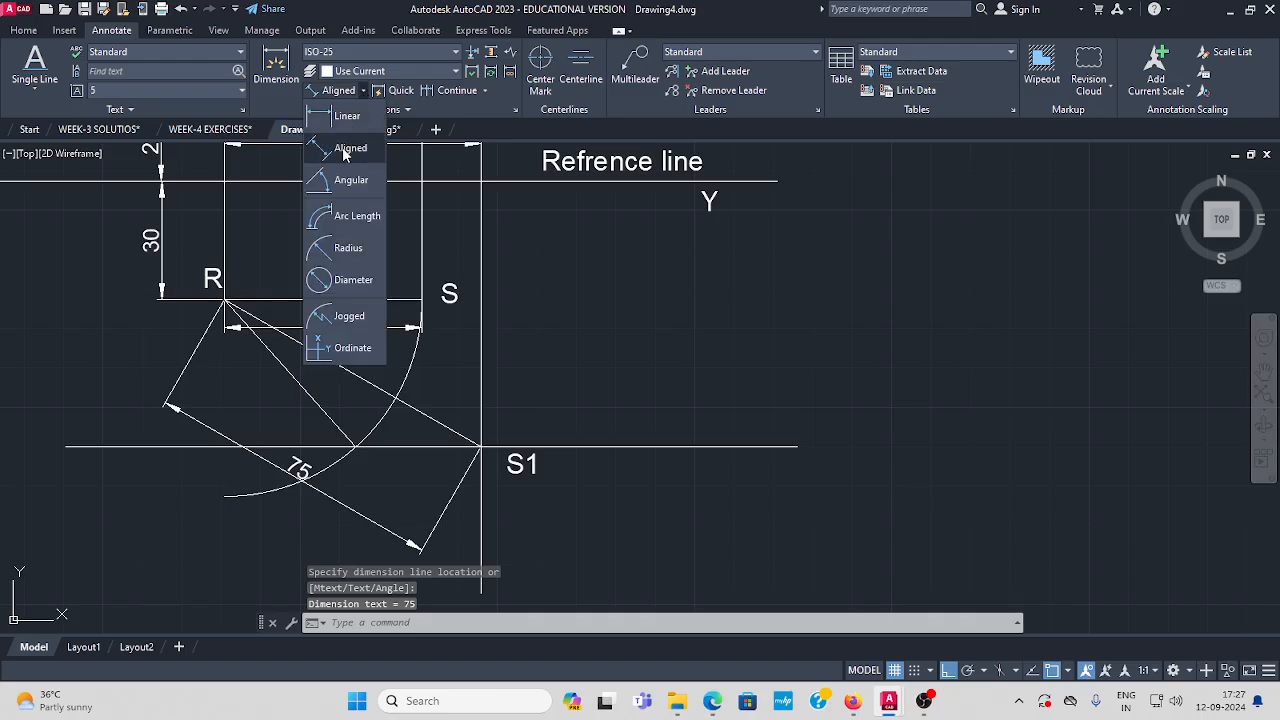
left_click(342, 147)
left_click(224, 300)
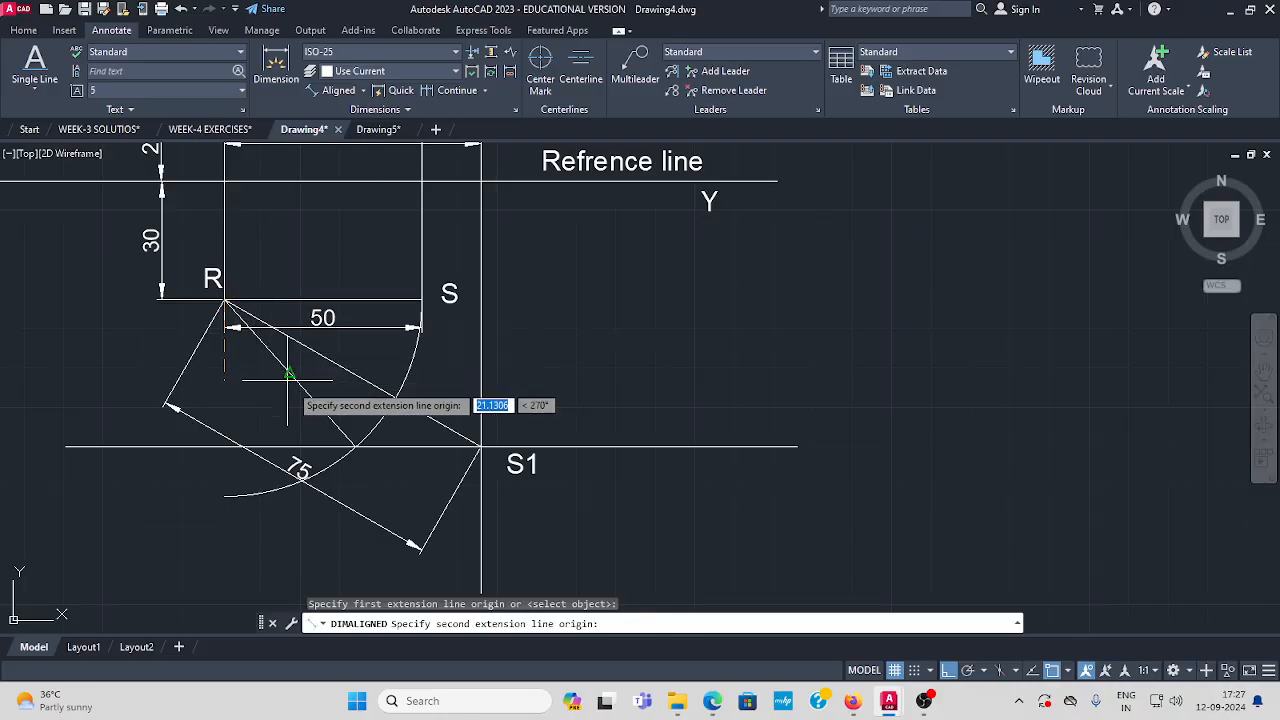
left_click(336, 425)
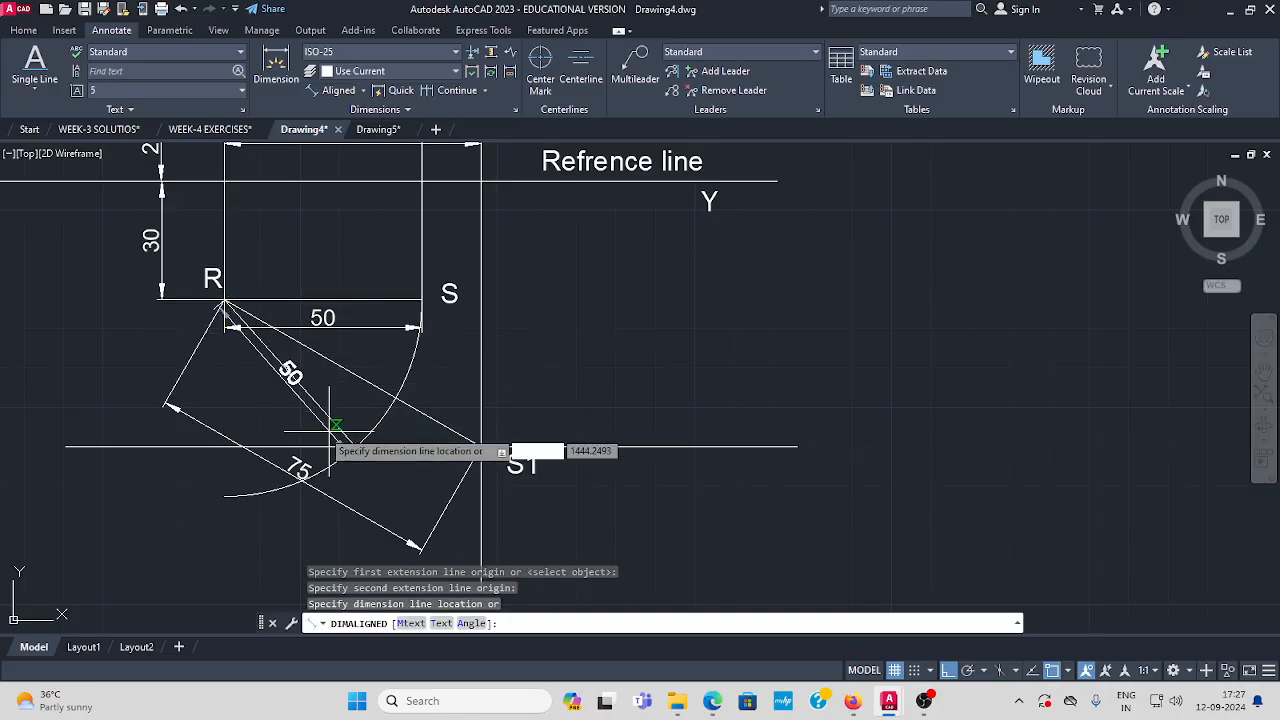
left_click(272, 430)
Complete the apparent-length note so it reads "Apparent length=65mm." and finish the text editing.
middle_click_drag(588, 306, 403, 403)
middle_click_drag(603, 174, 657, 251)
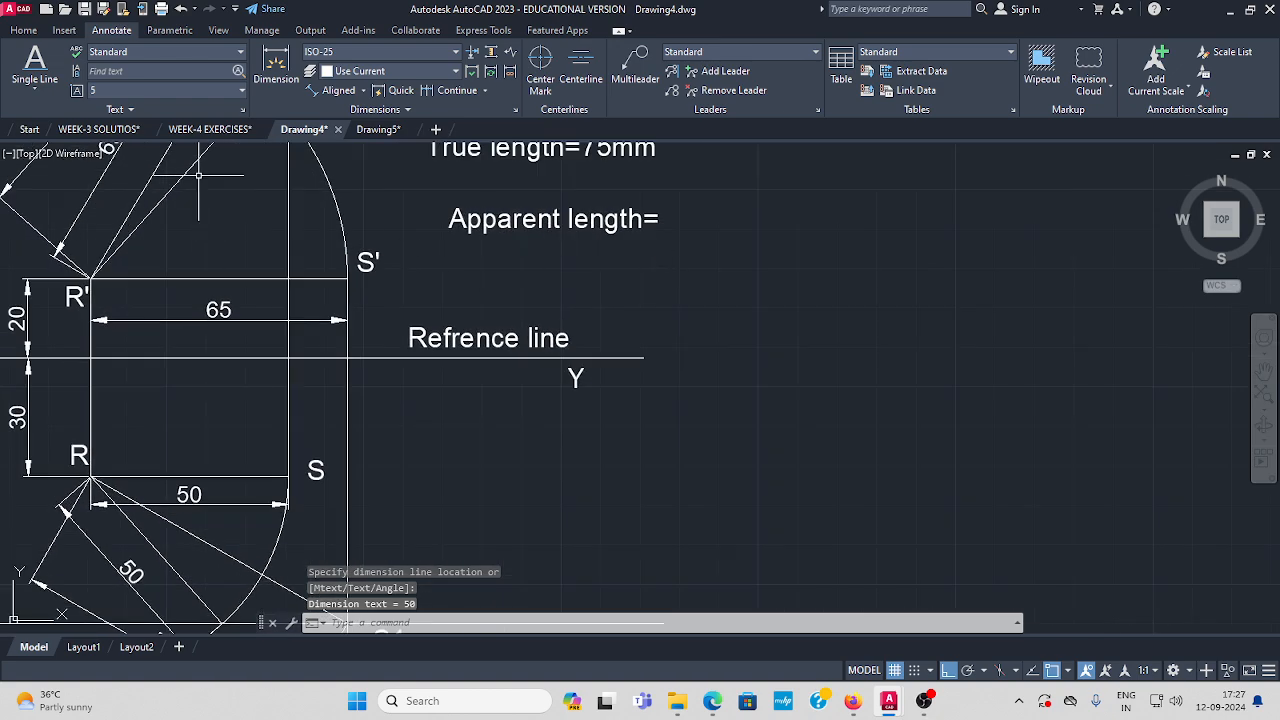
mouse_move(198, 175)
middle_mouse_down()
mouse_move(200, 289)
mouse_move(140, 277)
middle_mouse_up()
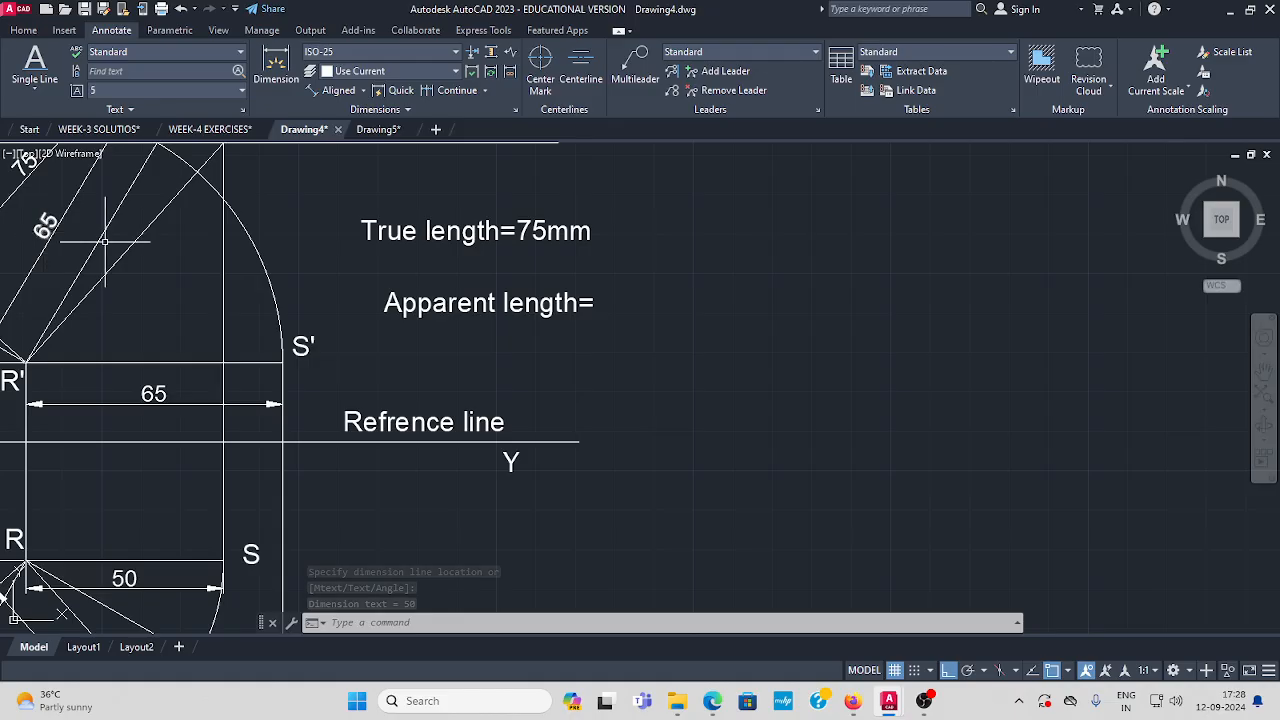
double_click(587, 311)
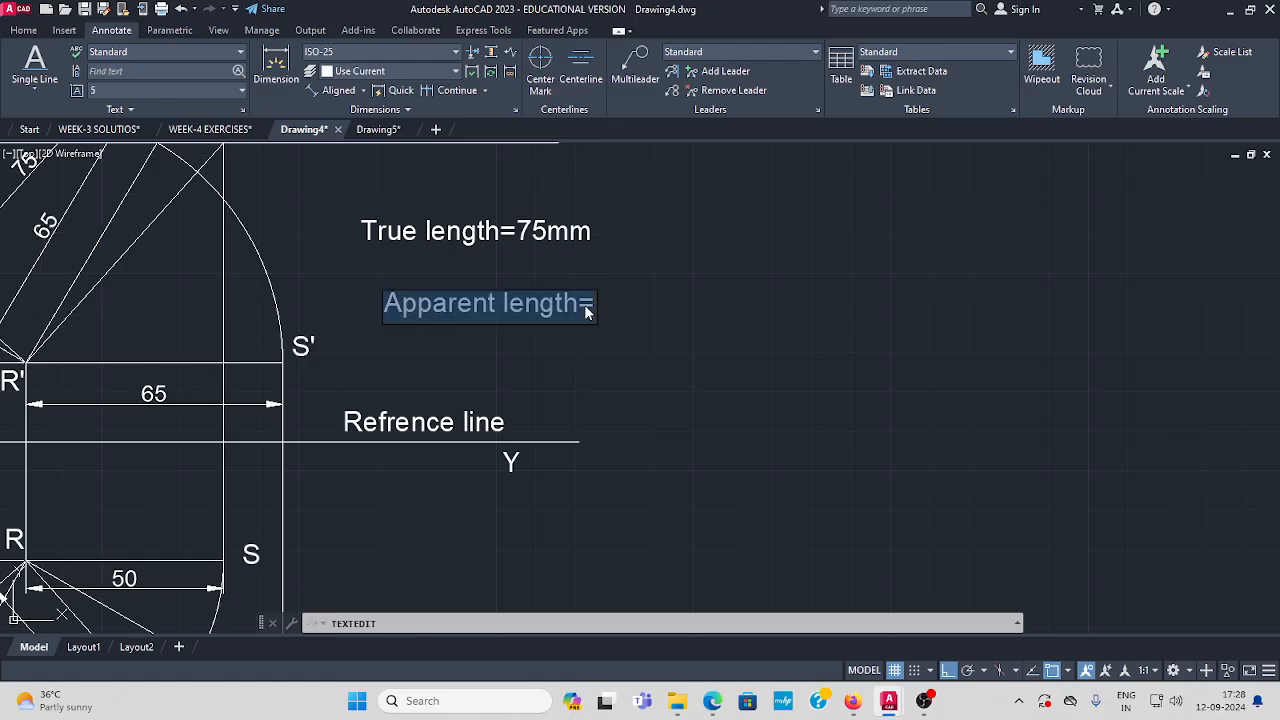
left_click(592, 312)
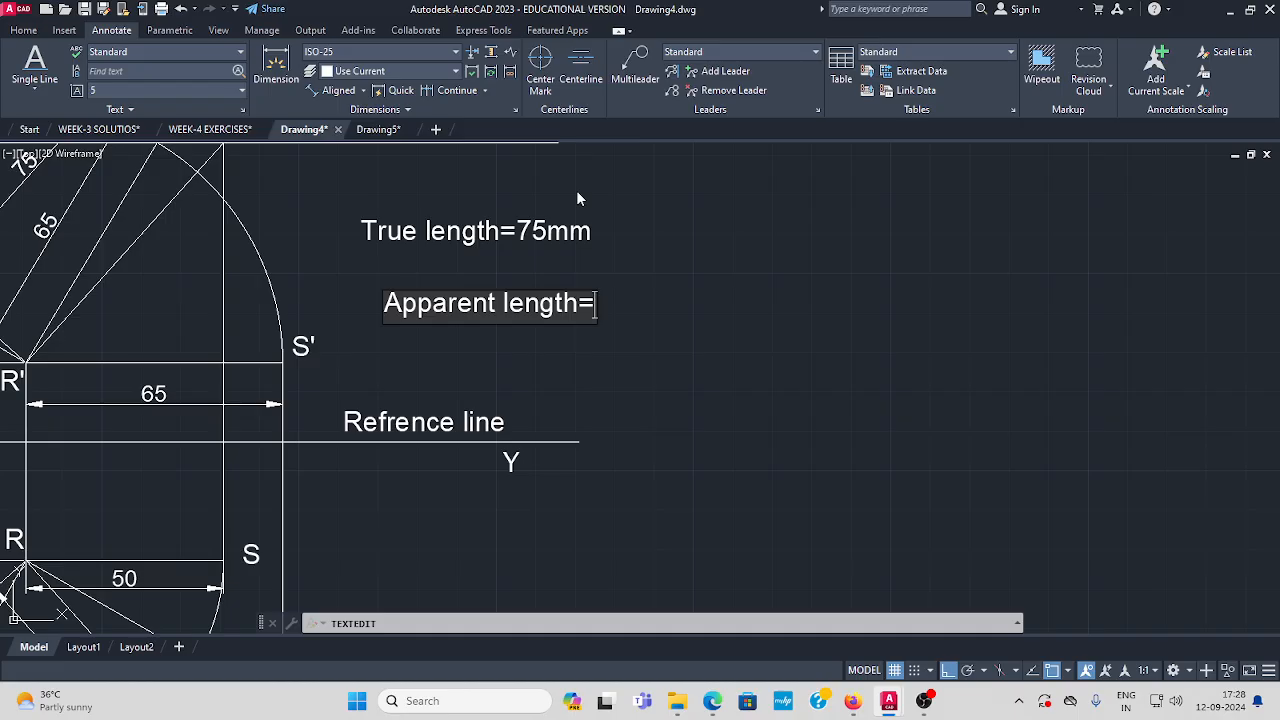
type("65")
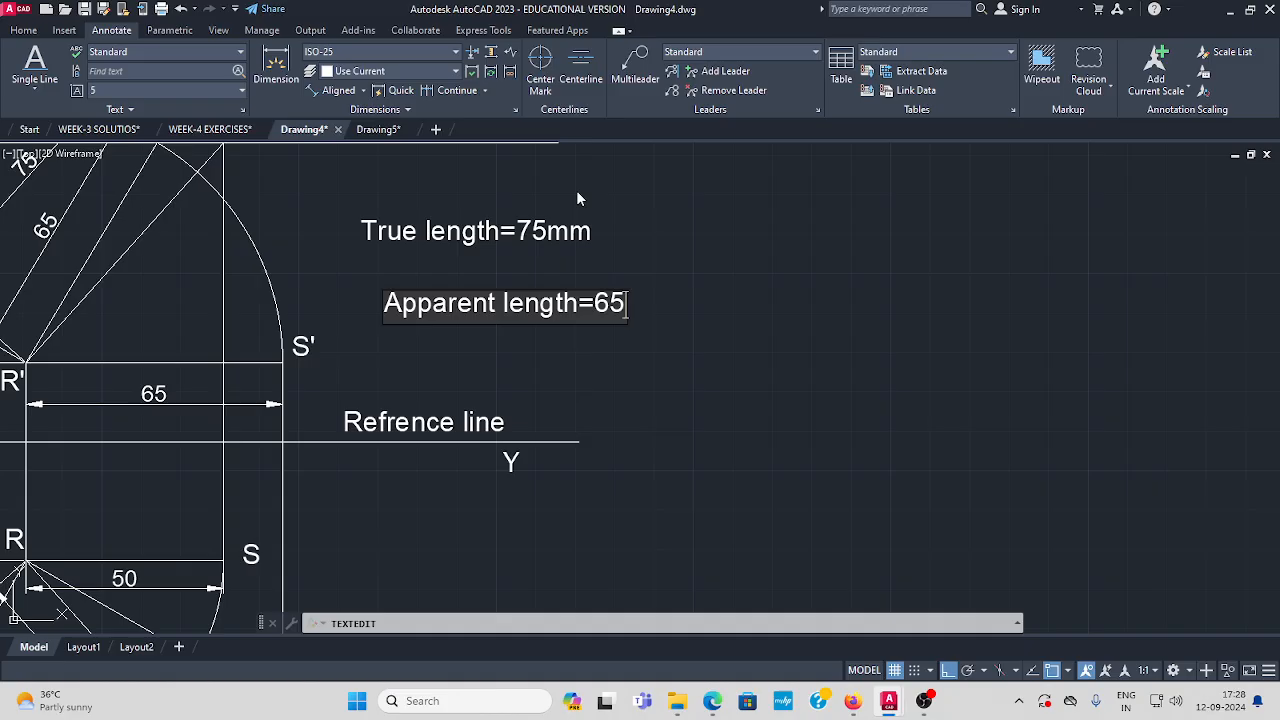
type("mm.")
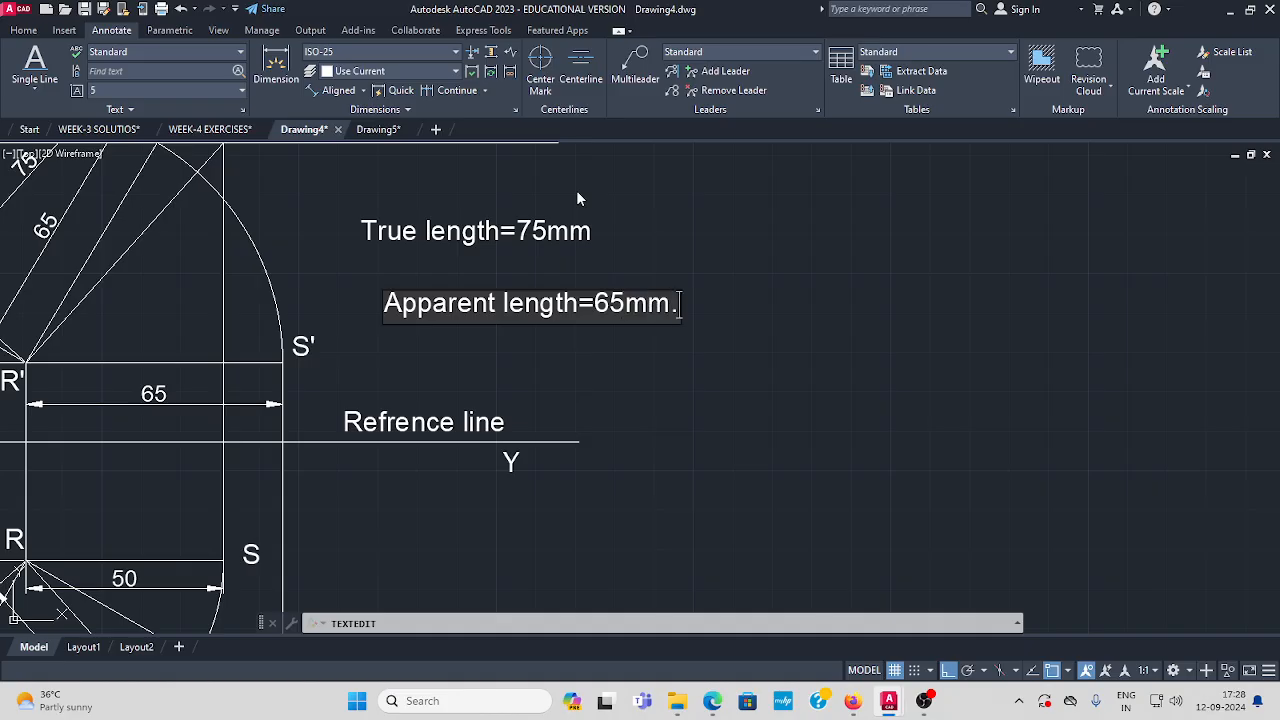
left_click(700, 331)
key("Escape")
Add an angular dimension between the line R'–S1' and the horizontal line R'–S', with its arc inside the upper projection arc.
mouse_move(207, 297)
middle_mouse_down()
mouse_move(322, 303)
mouse_move(293, 279)
middle_mouse_up()
scroll(272, 289, "down", 2)
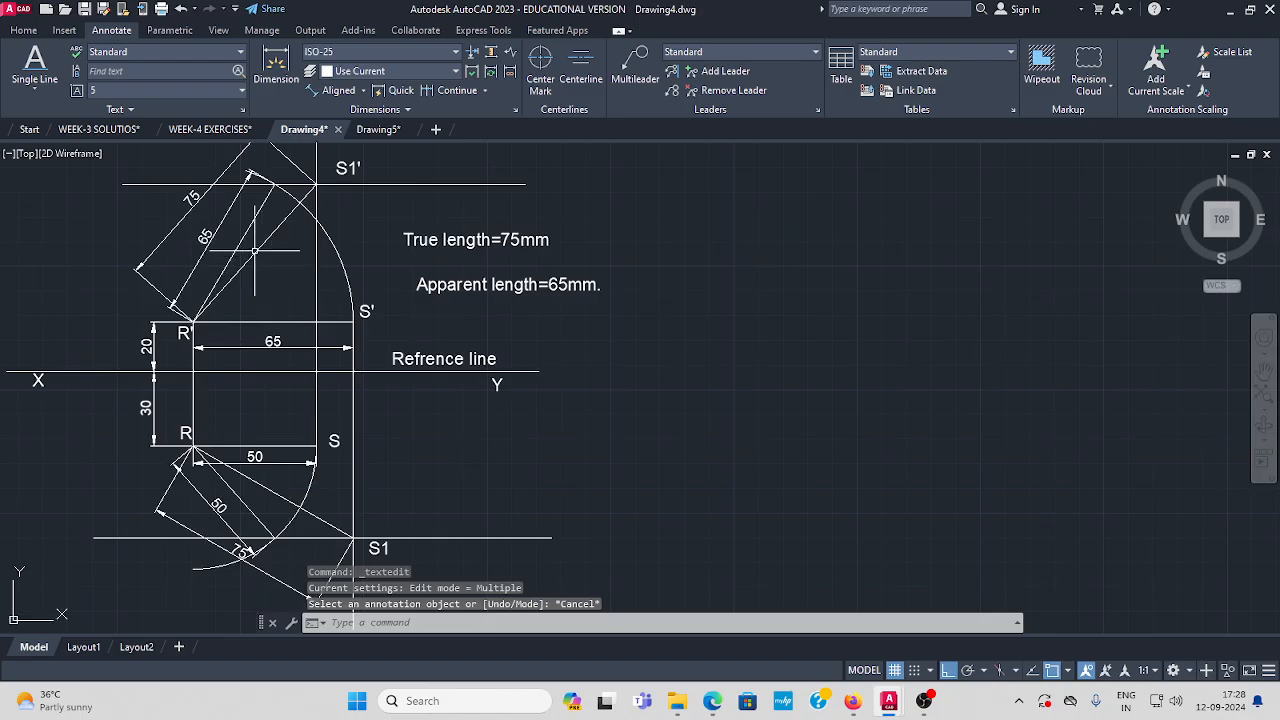
left_click(362, 90)
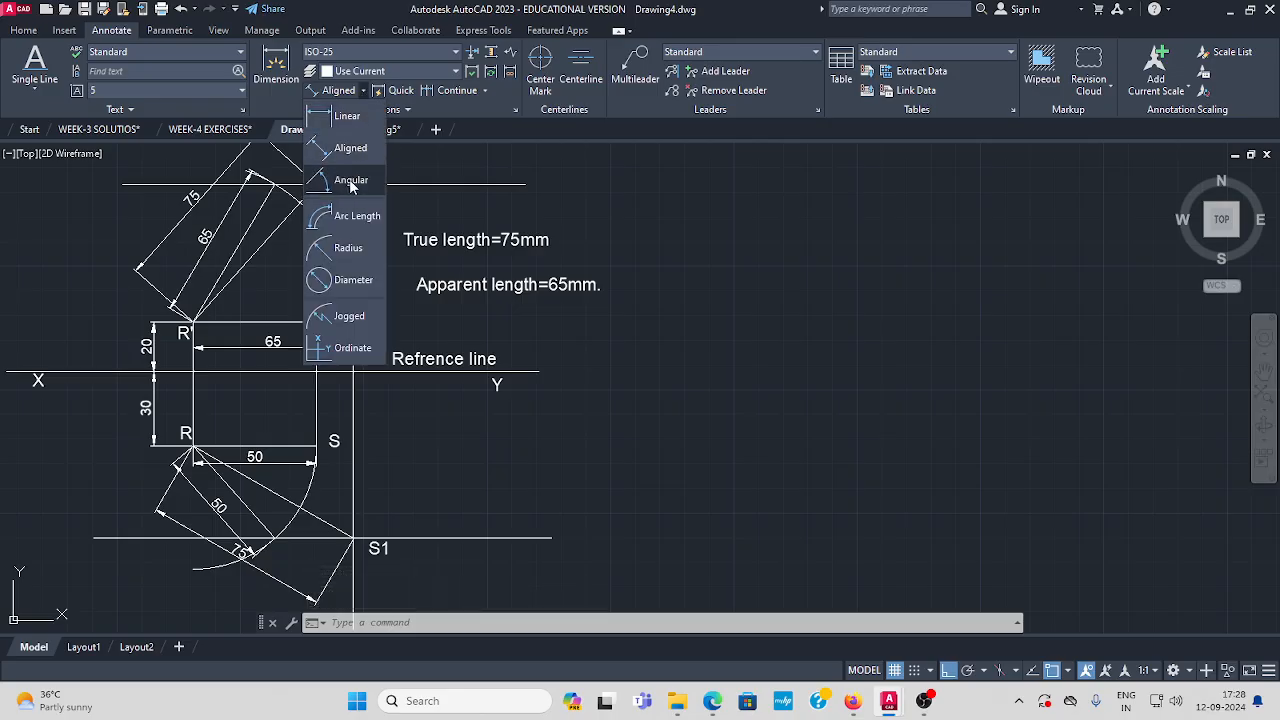
left_click(351, 182)
left_click(270, 241)
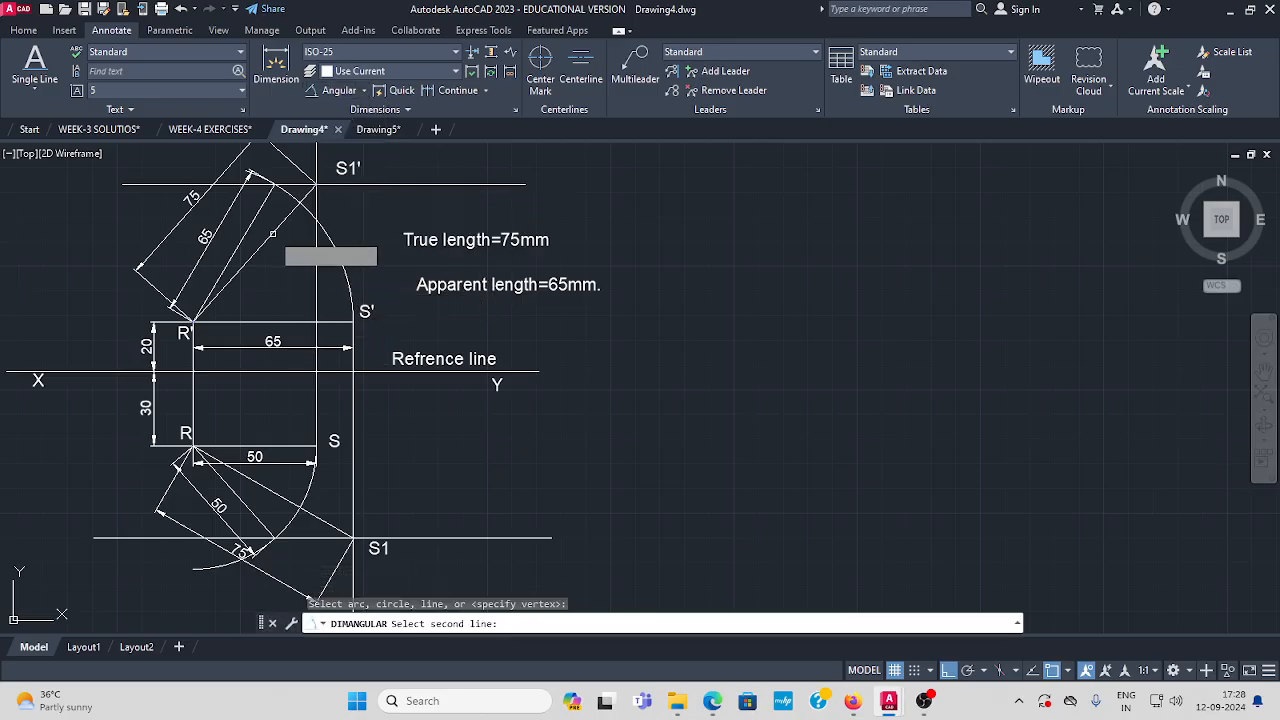
left_click(311, 322)
left_click(306, 281)
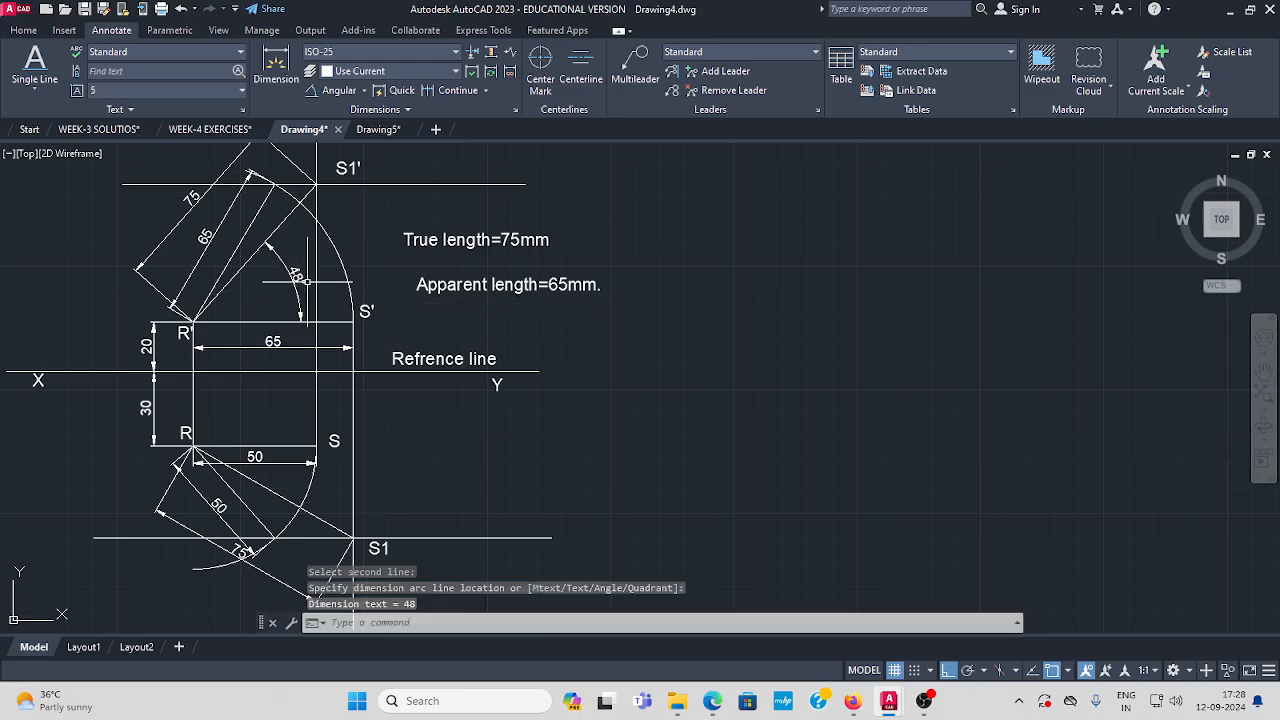
Add an angular dimension between the horizontal line R–S and the line R–S1, with its arc placed near S.
scroll(306, 281, "up", 4)
scroll(325, 160, "down", 2)
left_click(363, 90)
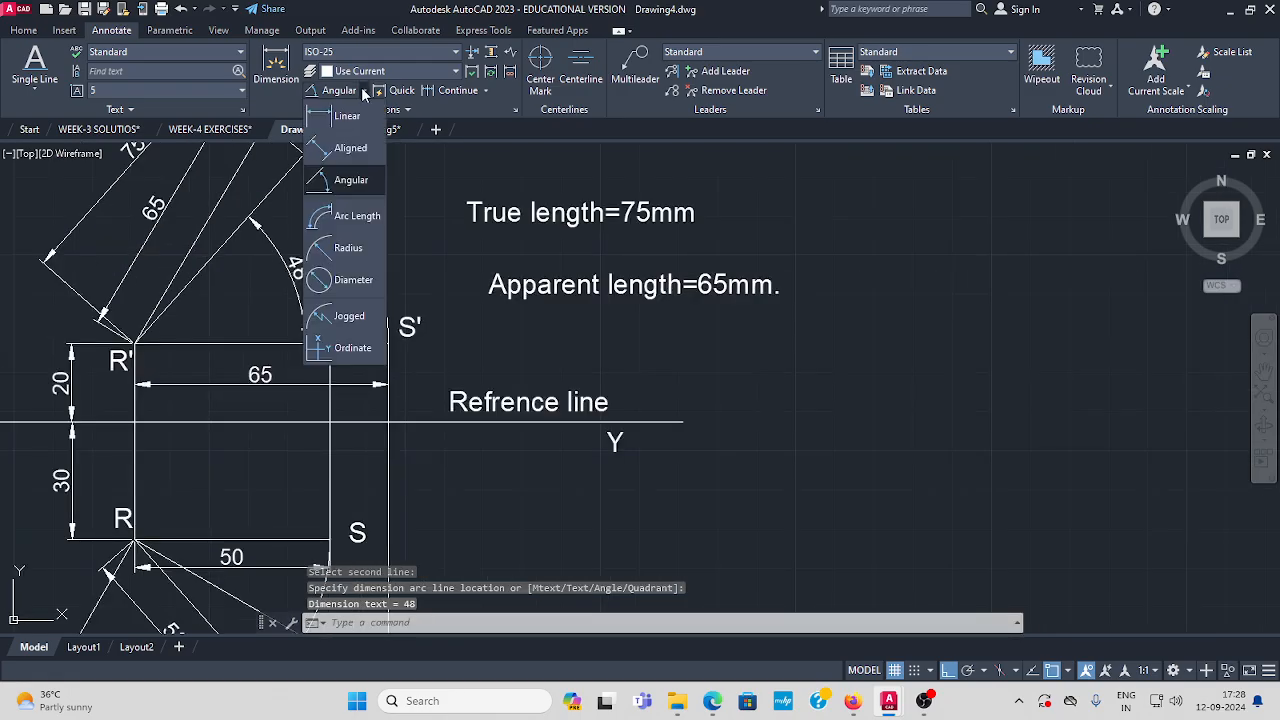
left_click(351, 180)
middle_click_drag(250, 440, 340, 270)
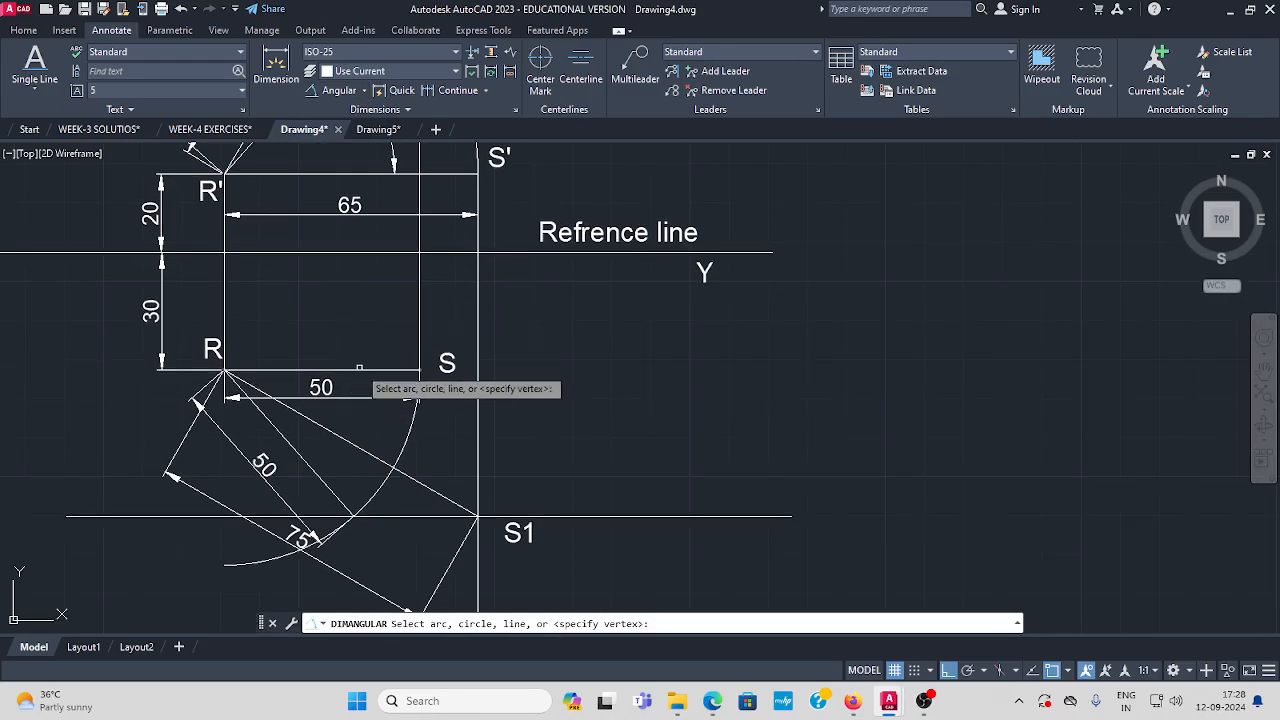
left_click(359, 369)
left_click(352, 444)
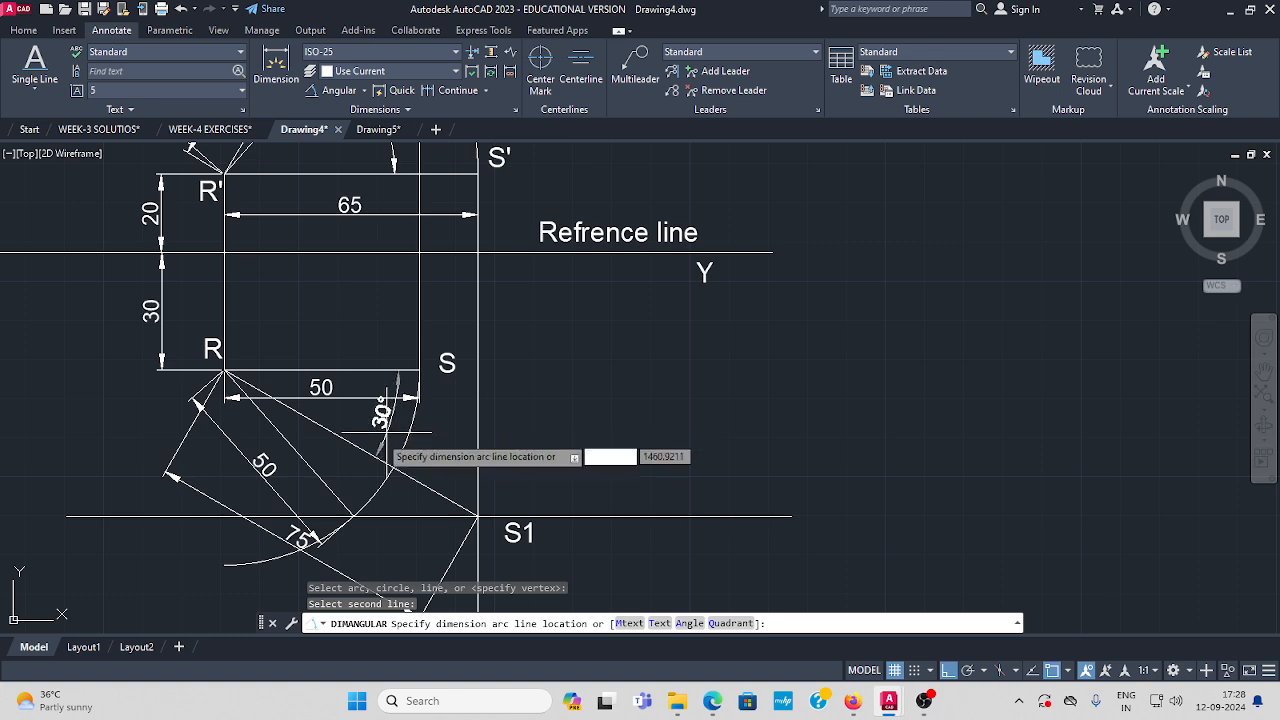
left_click(386, 444)
Review the completed projections, then examine the framed WEEK-4 Question-2 solution with its locus labels and inclination notes.
scroll(594, 386, "down", 2)
middle_click_drag(594, 386, 591, 460)
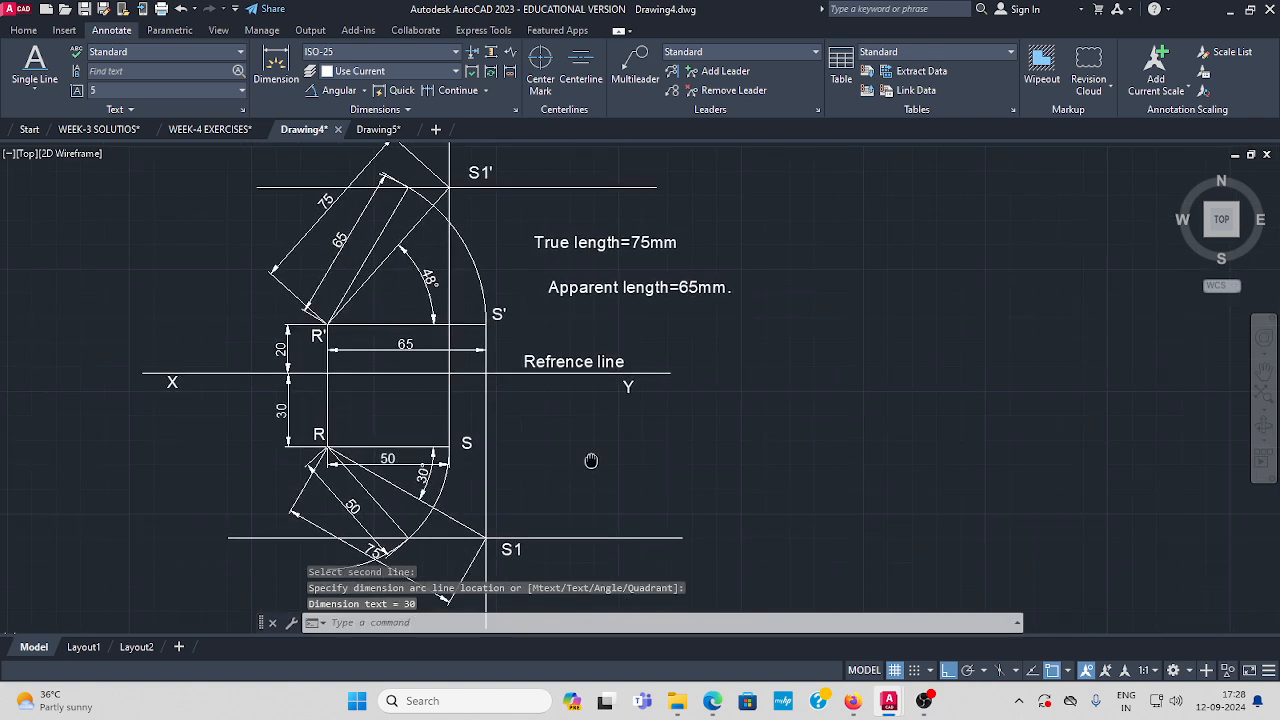
scroll(591, 460, "down", 2)
middle_click_drag(574, 346, 566, 275)
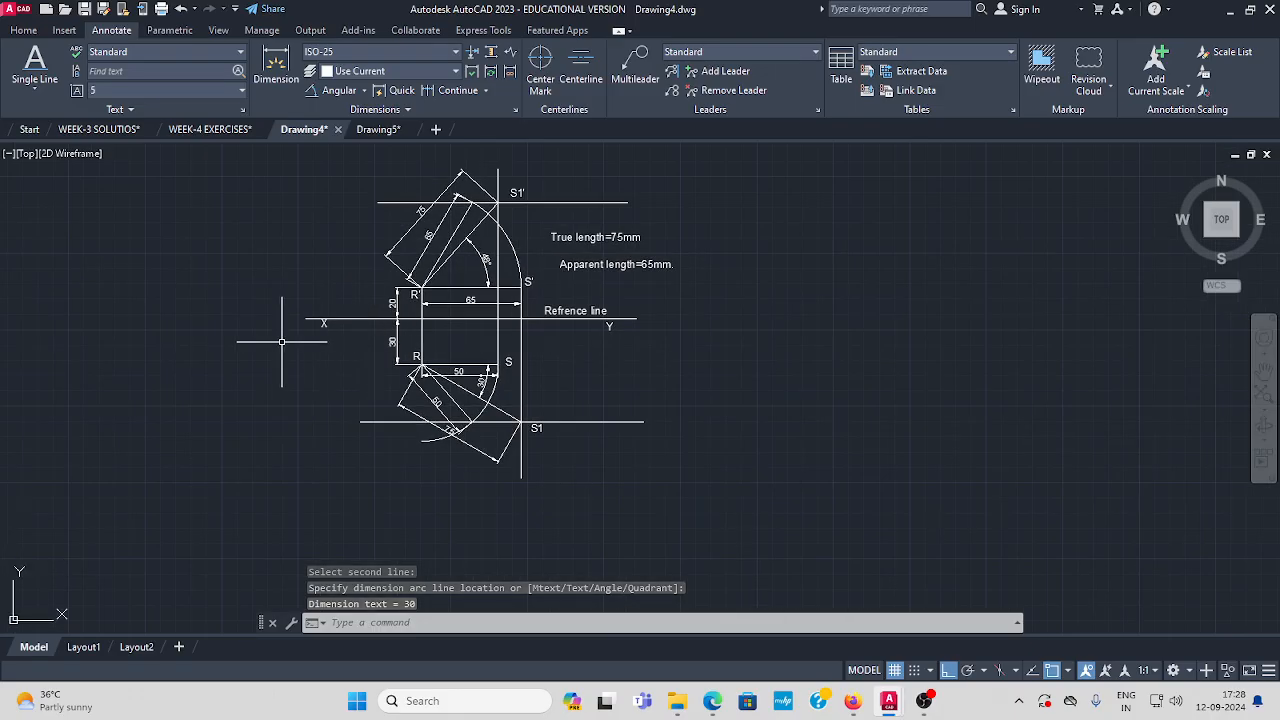
middle_click_drag(314, 339, 774, 376)
scroll(30, 444, "down", 2)
mouse_move(47, 443)
middle_mouse_down()
mouse_move(263, 363)
mouse_move(507, 360)
middle_mouse_up()
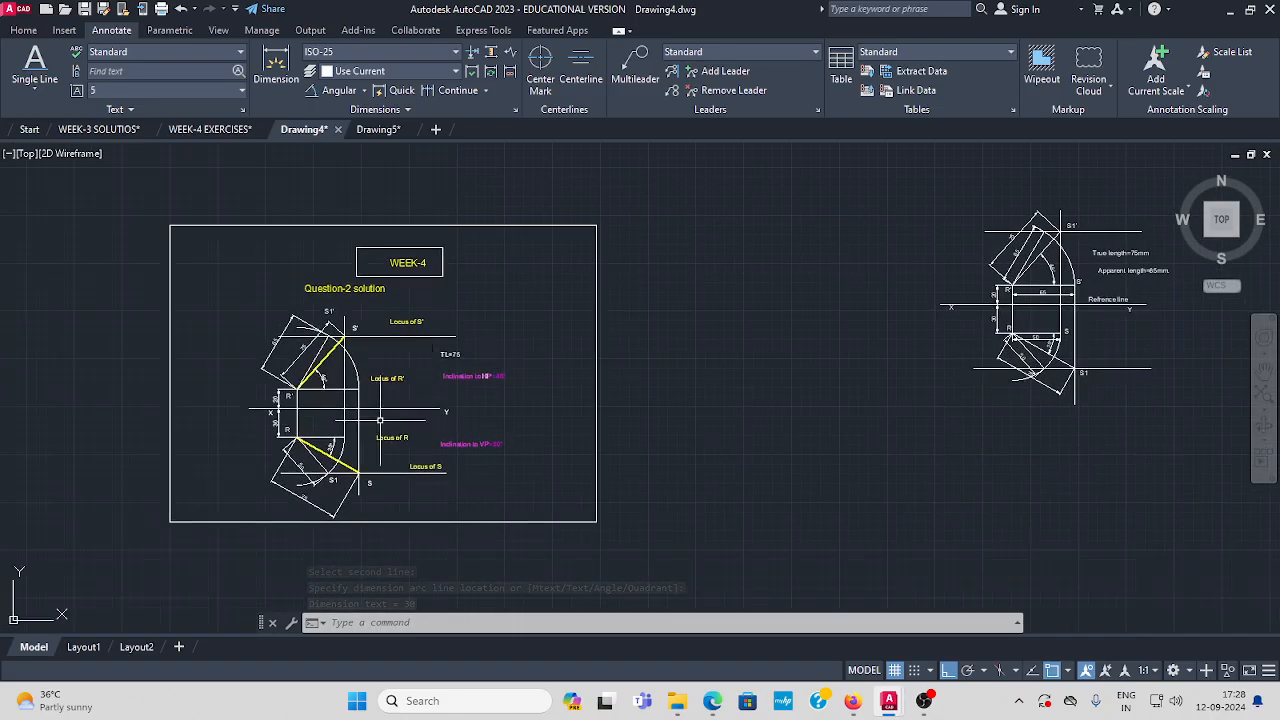
scroll(352, 445, "up", 2)
middle_click_drag(384, 450, 422, 468)
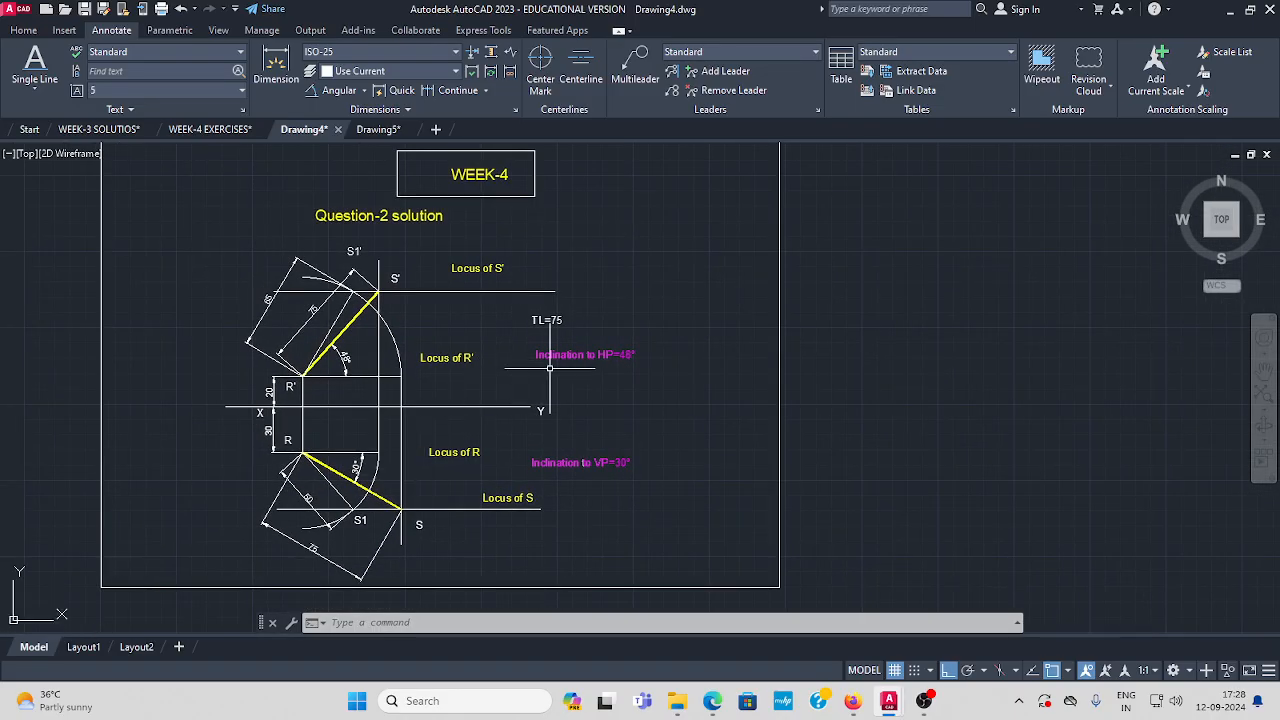
left_click(926, 703)
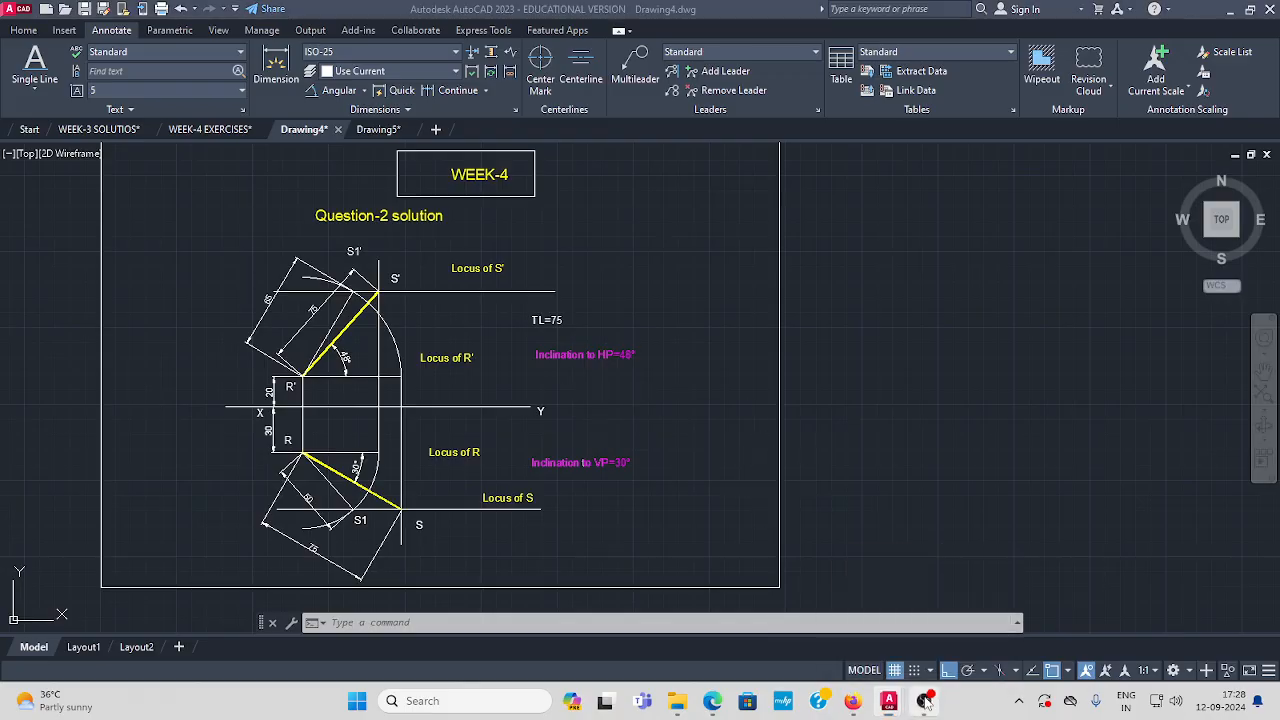